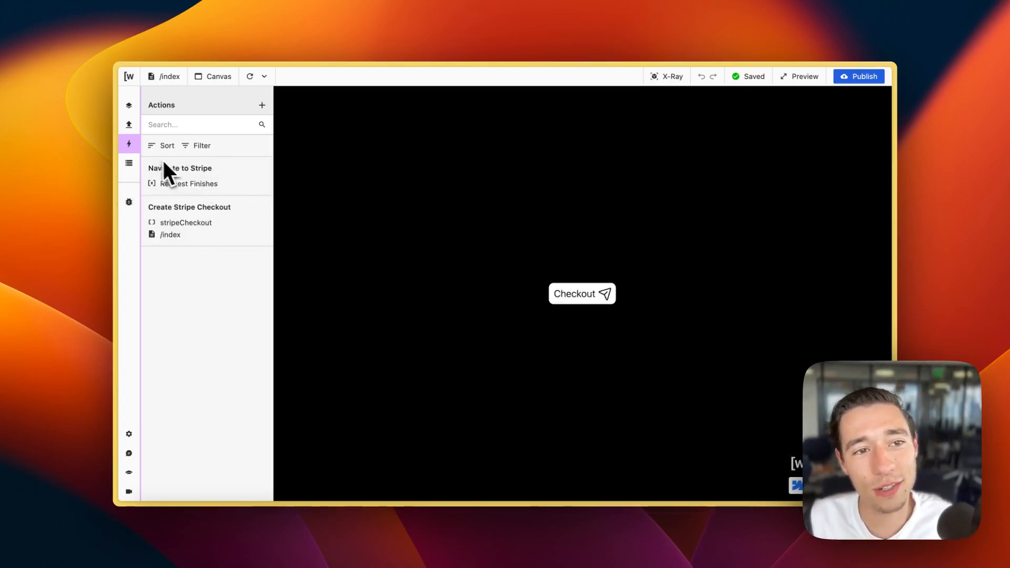
Step: Open the Stripe app's configuration and select REST as its app type
click(129, 125)
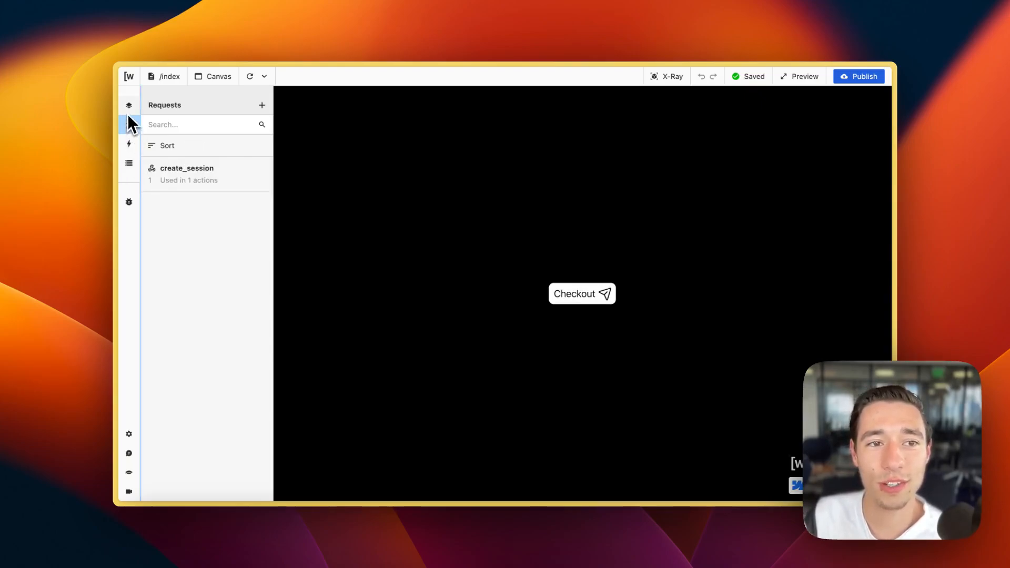
click(129, 106)
click(237, 179)
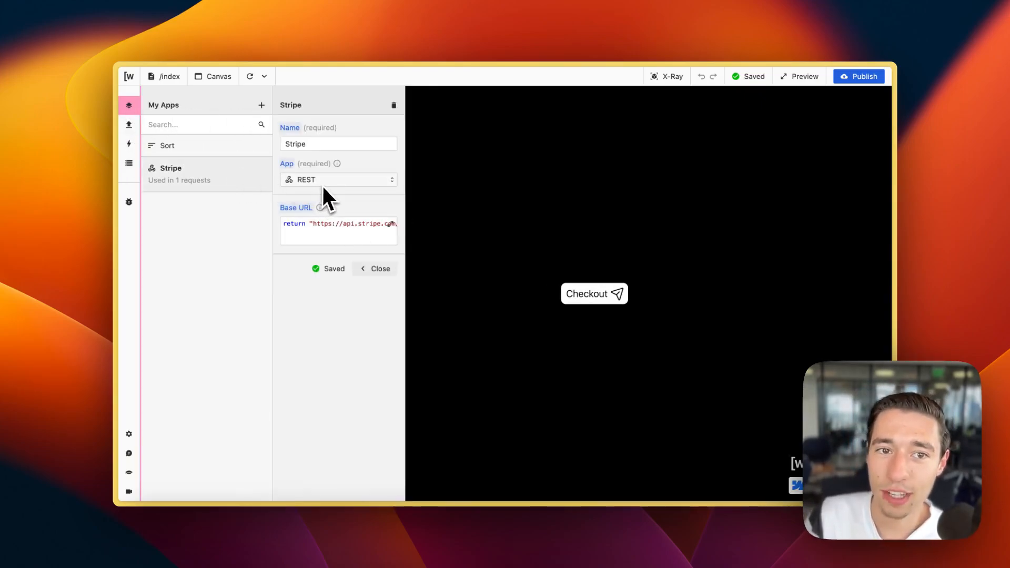
click(292, 183)
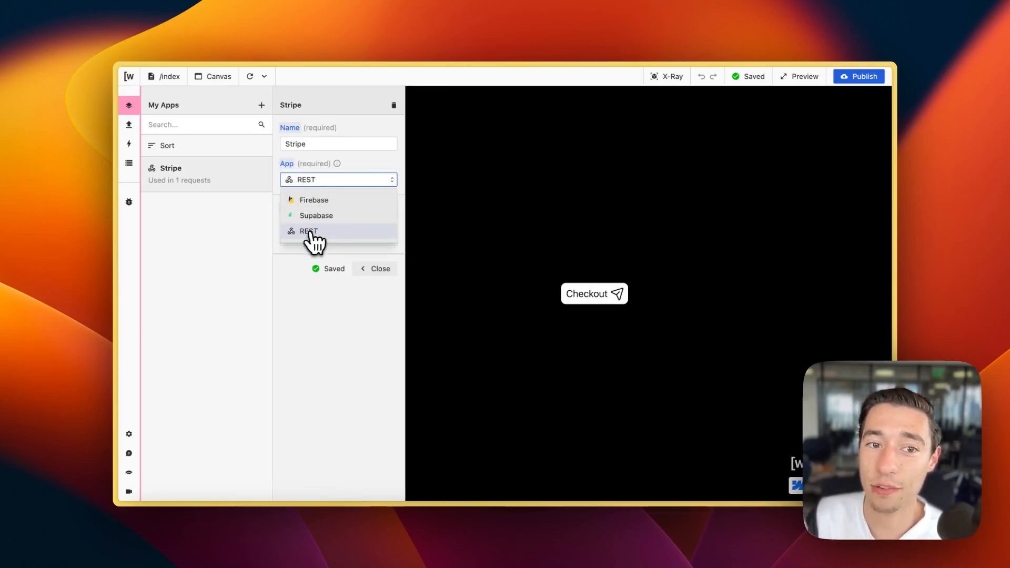
click(311, 232)
click(315, 182)
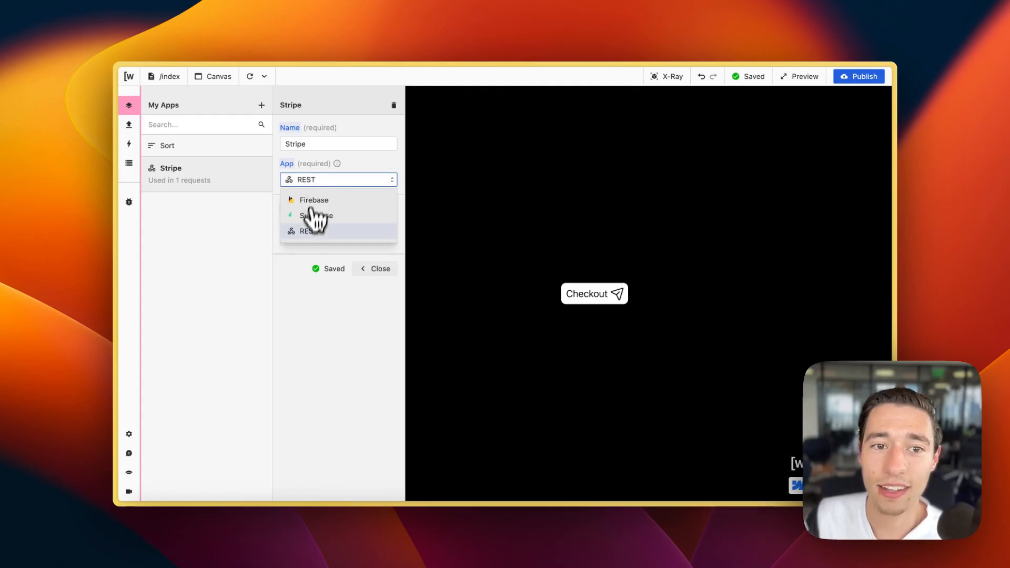
click(309, 232)
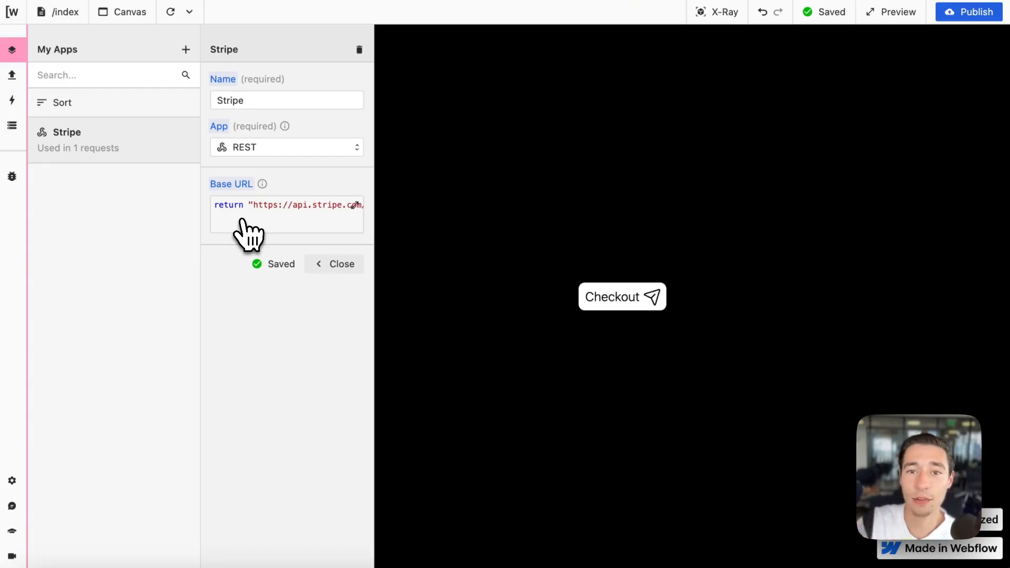
Step: Examine the Stripe app's Base URL function, including its version suffix, and close the app's configuration
click(244, 230)
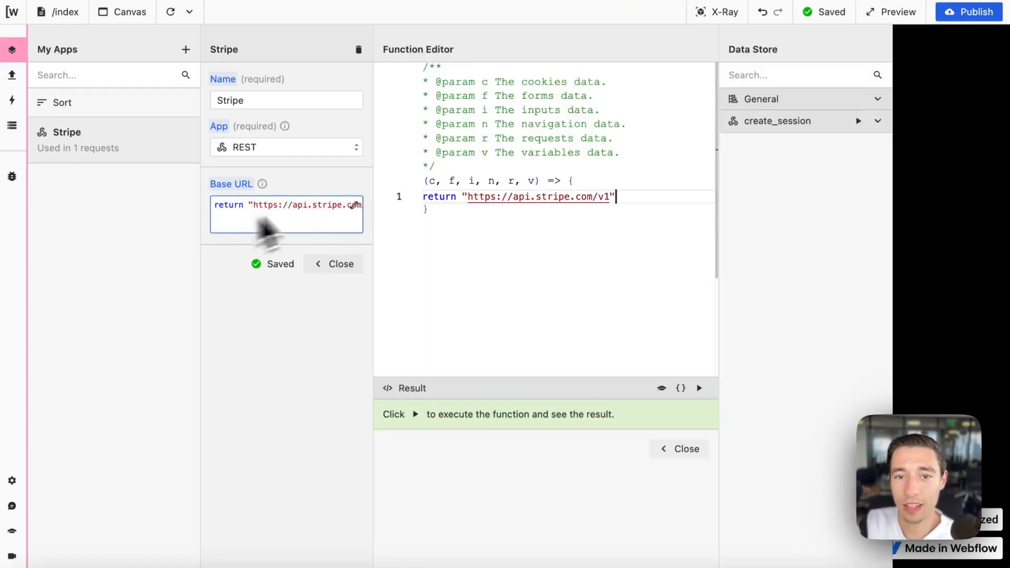
drag(469, 196, 608, 203)
click(605, 204)
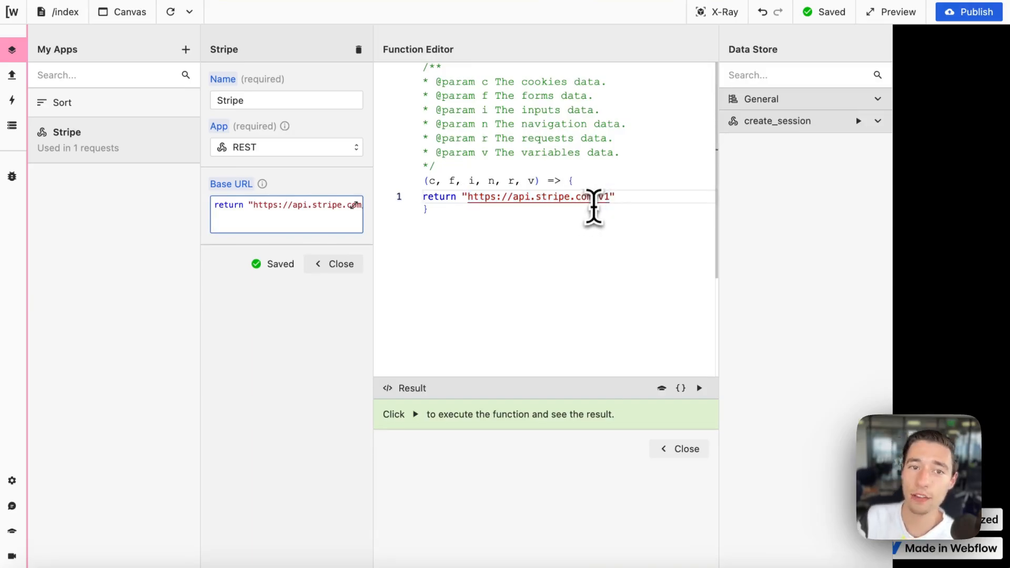
double_click(603, 197)
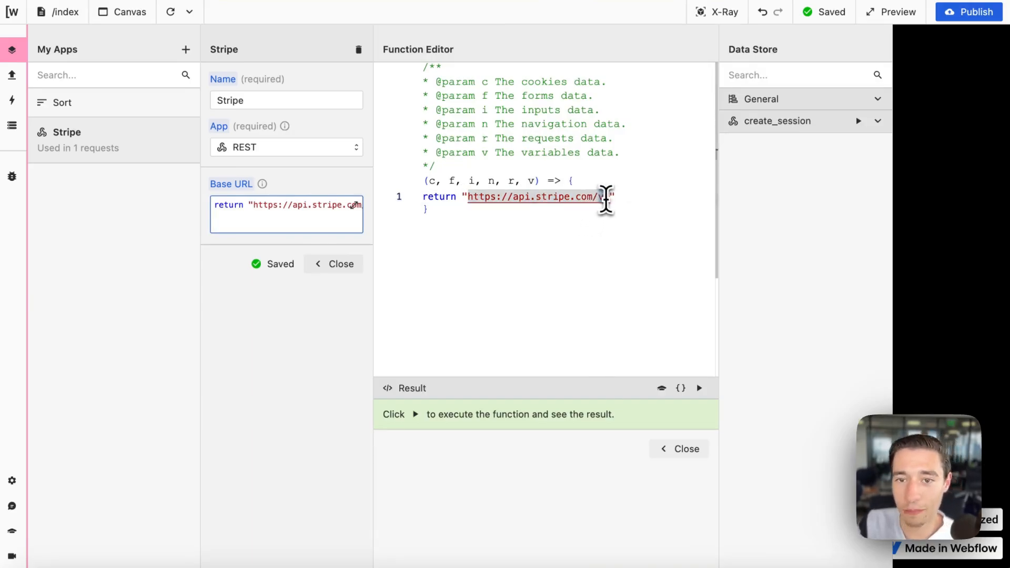
click(675, 449)
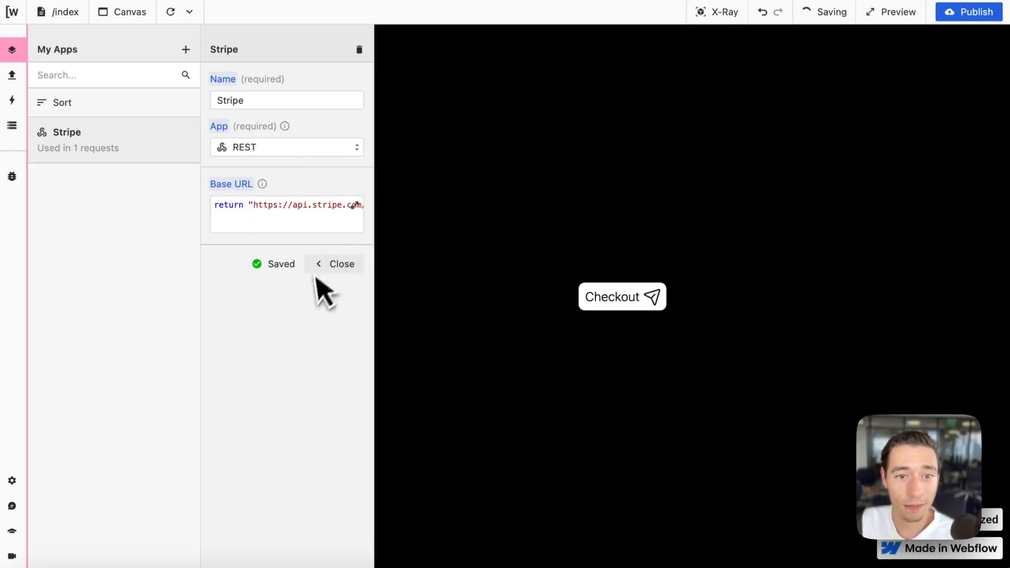
click(322, 266)
Step: Open the create_session request, check its name, and select Stripe as its app
mouse_move(18, 65)
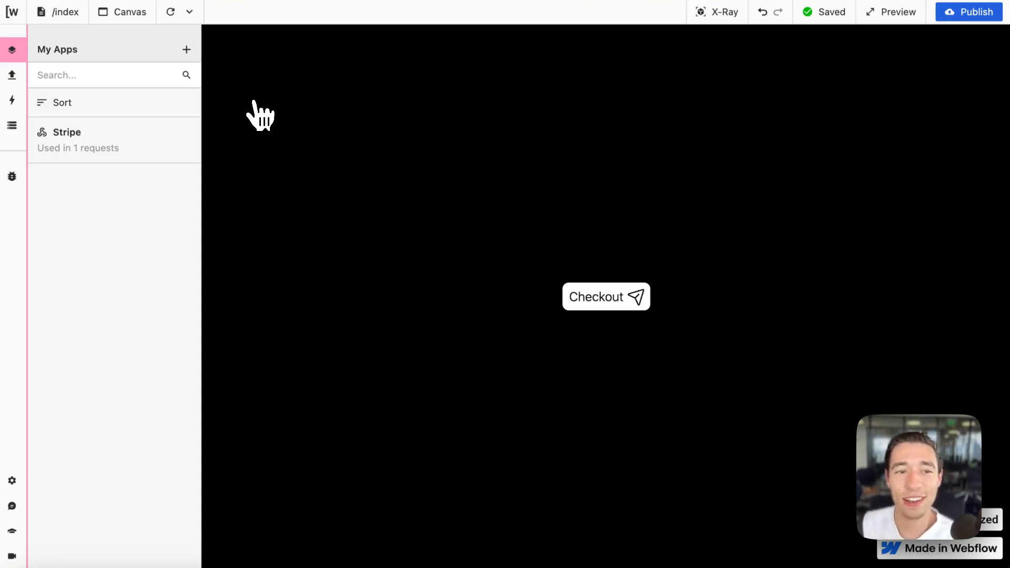
click(15, 75)
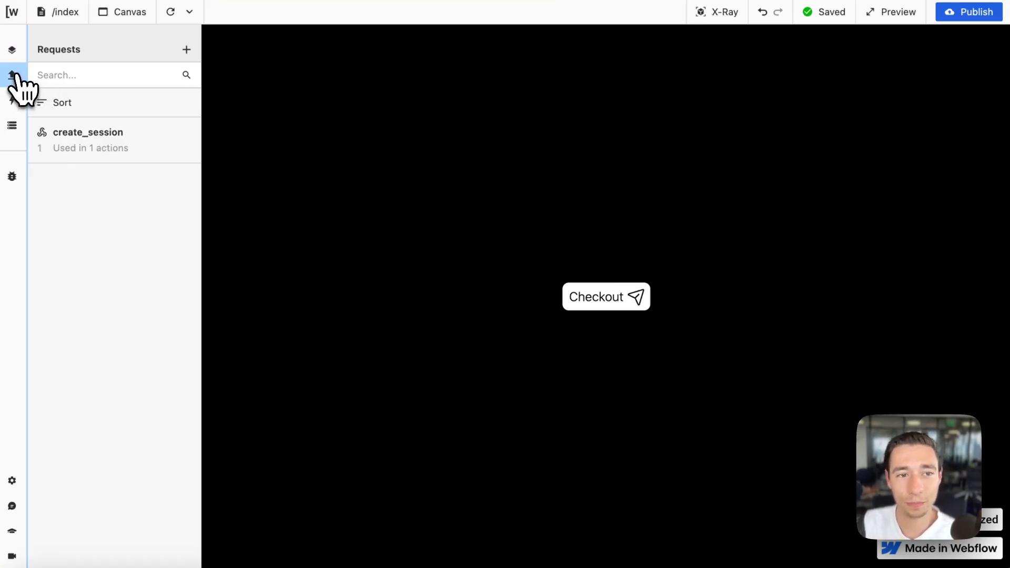
click(134, 153)
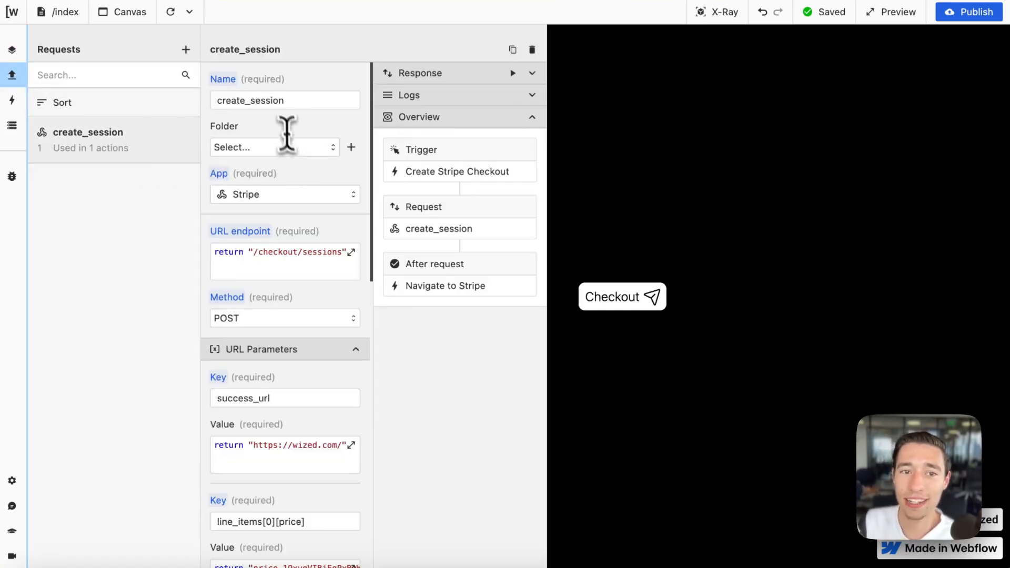
double_click(291, 102)
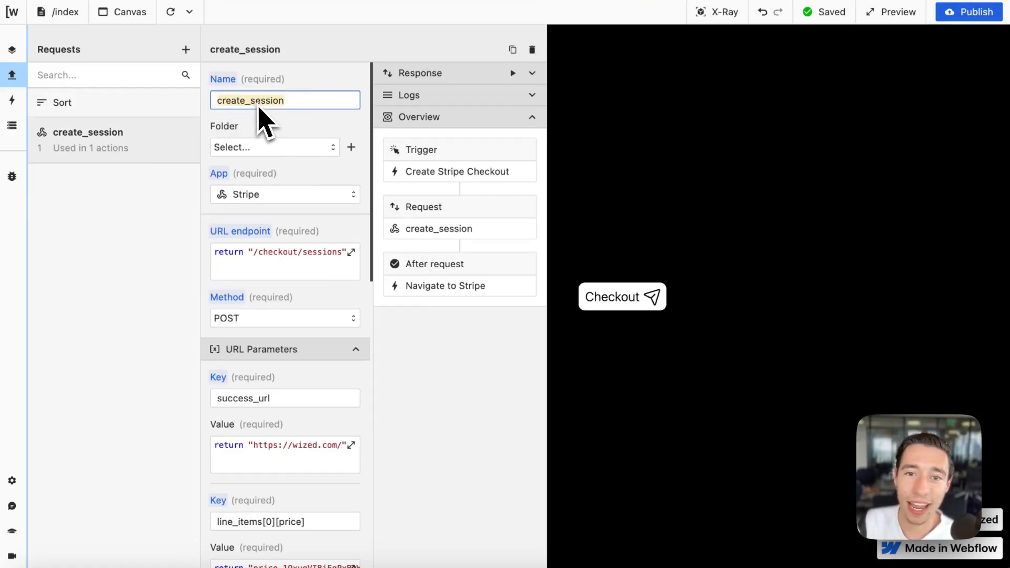
click(311, 86)
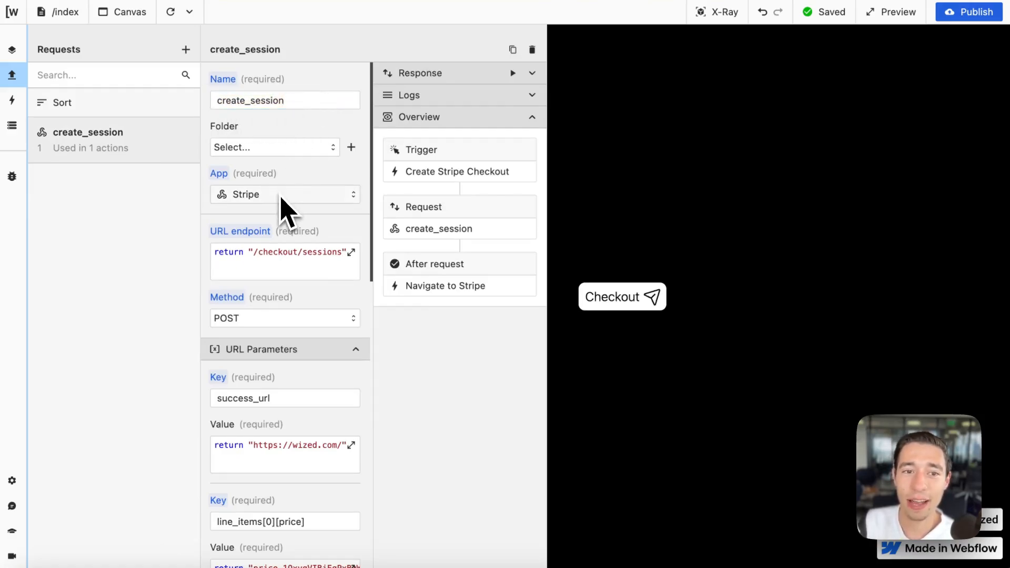
click(250, 198)
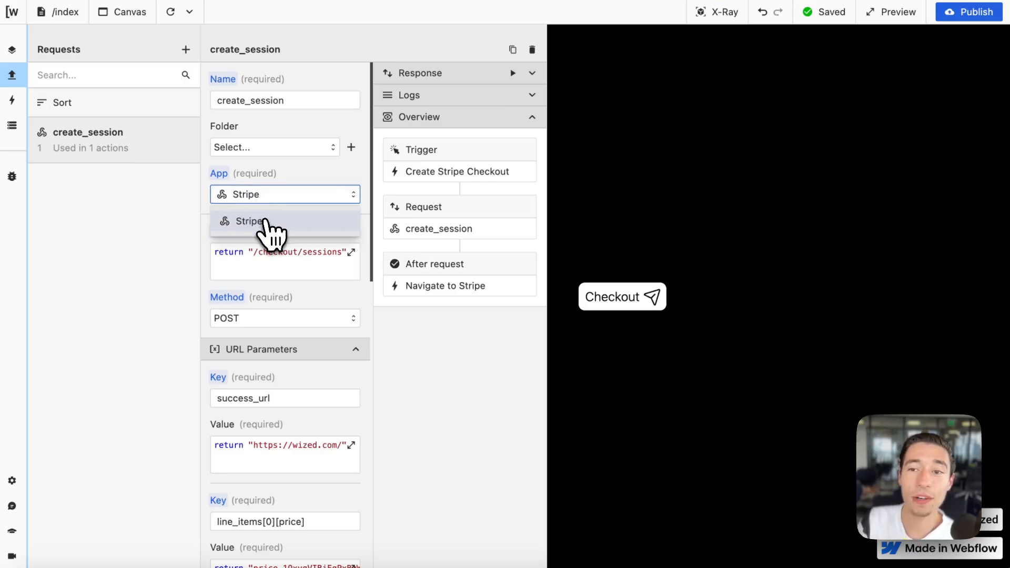
click(265, 223)
Step: Check the create_session request's URL endpoint function and select POST as the request method
click(289, 274)
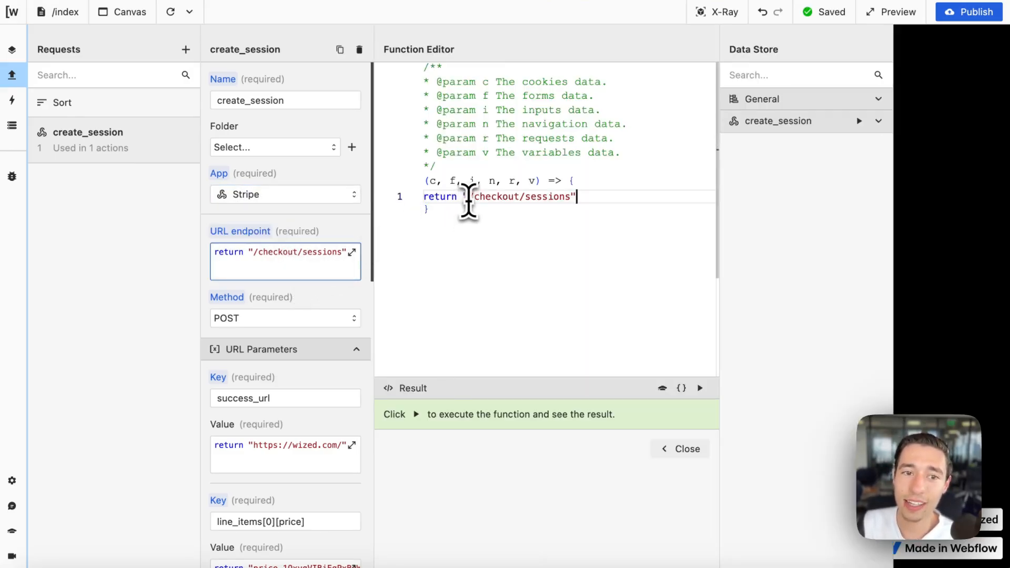
drag(469, 197, 568, 199)
click(676, 449)
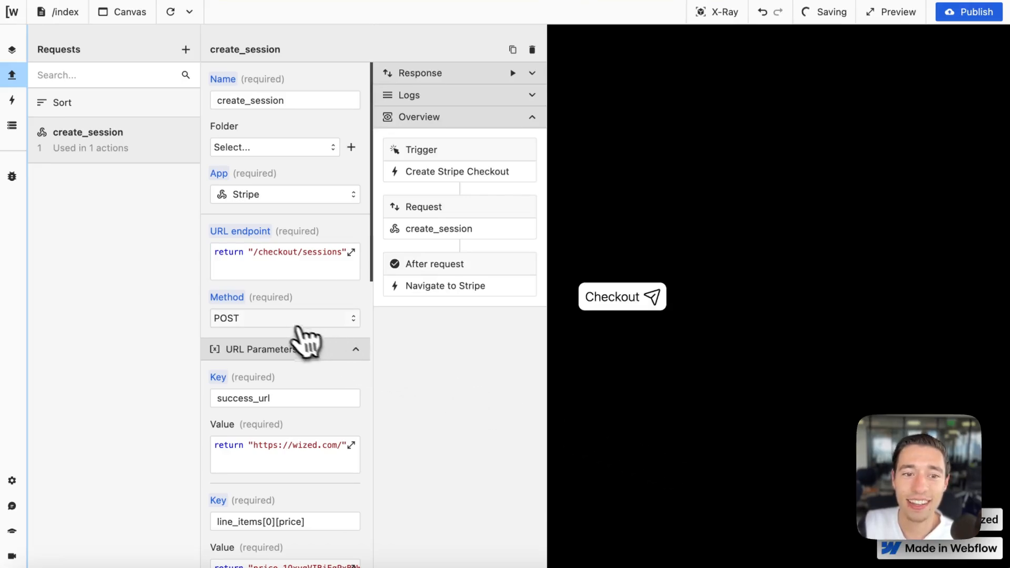
click(283, 320)
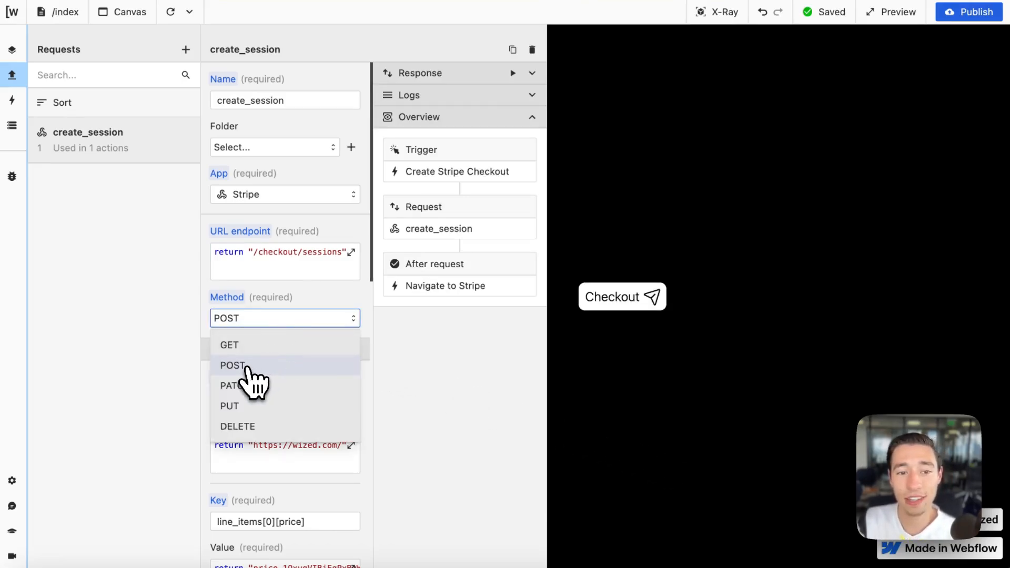
click(246, 367)
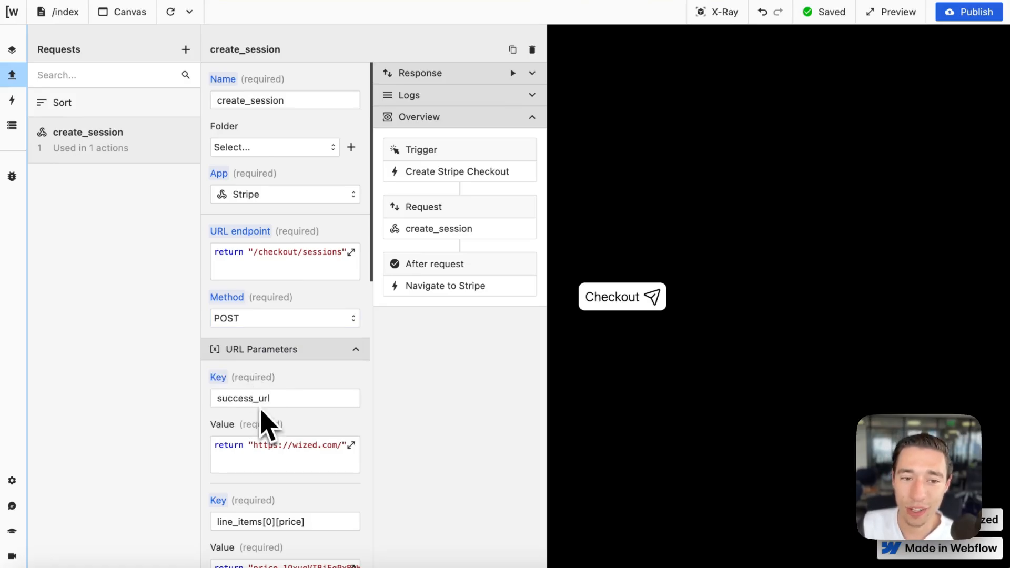
Step: Examine the success_url parameter's key and open its value function to inspect the redirect address
scroll(266, 421, down, 3)
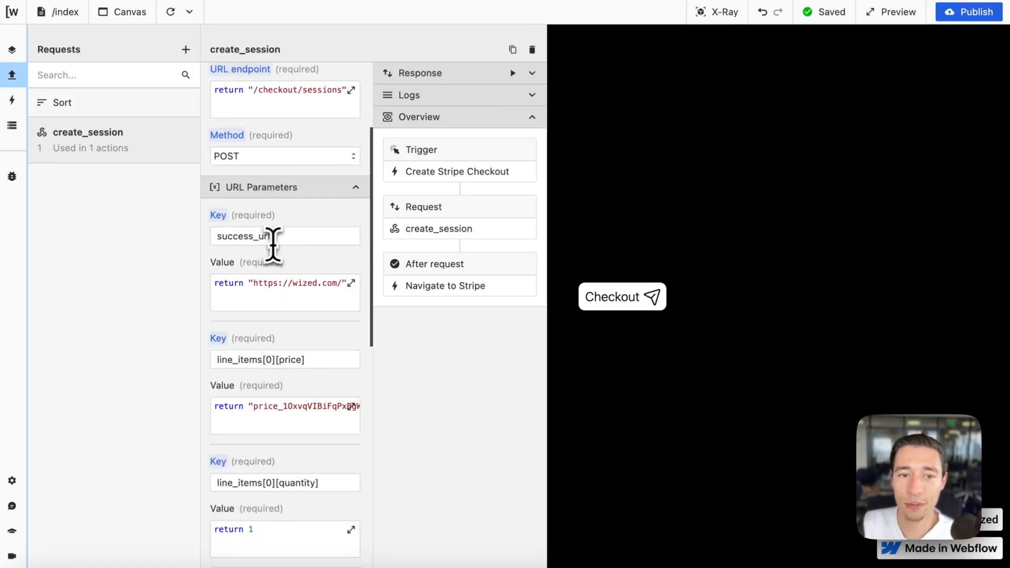
double_click(269, 236)
click(293, 284)
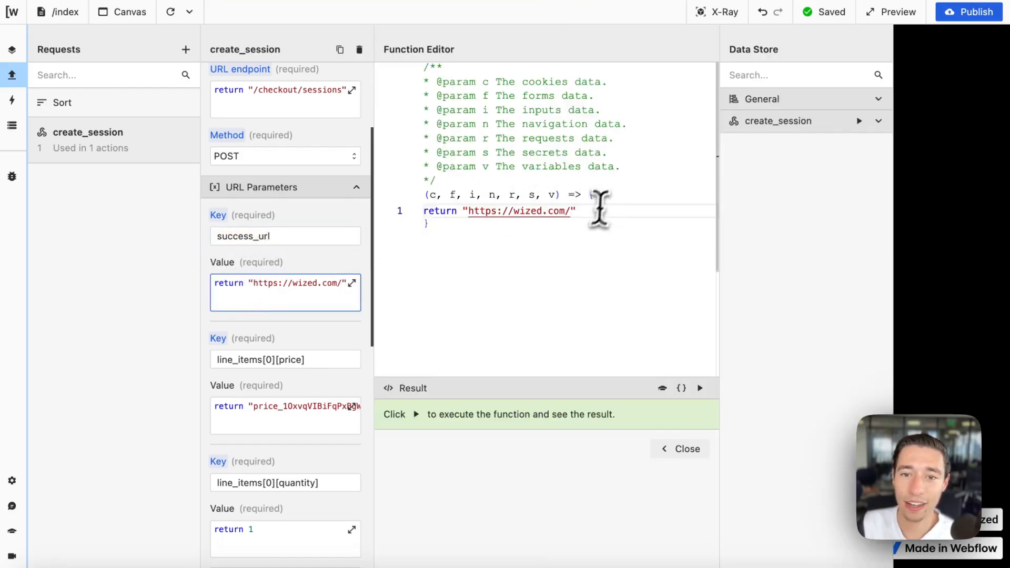
drag(598, 209, 430, 213)
click(461, 214)
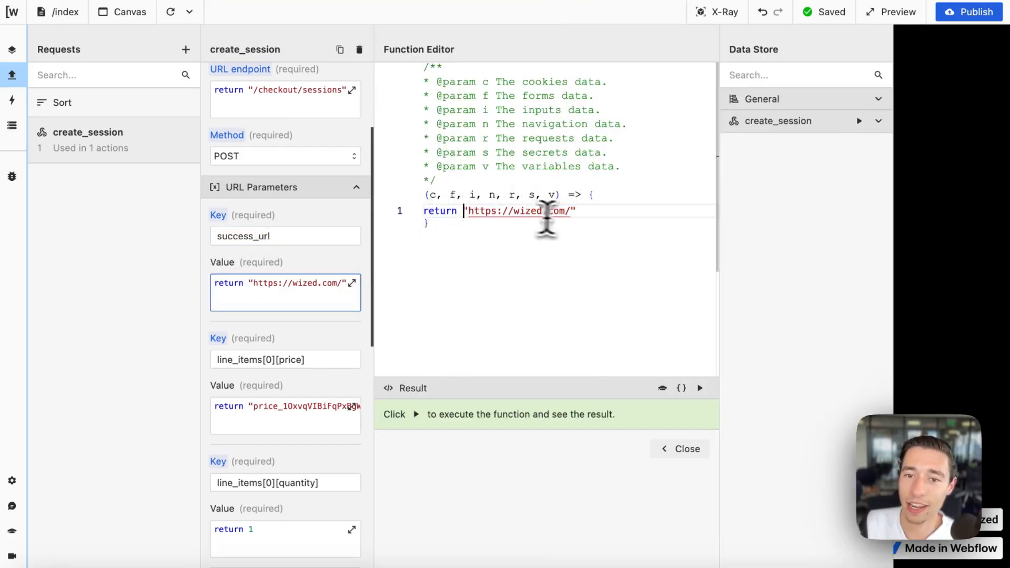
click(591, 212)
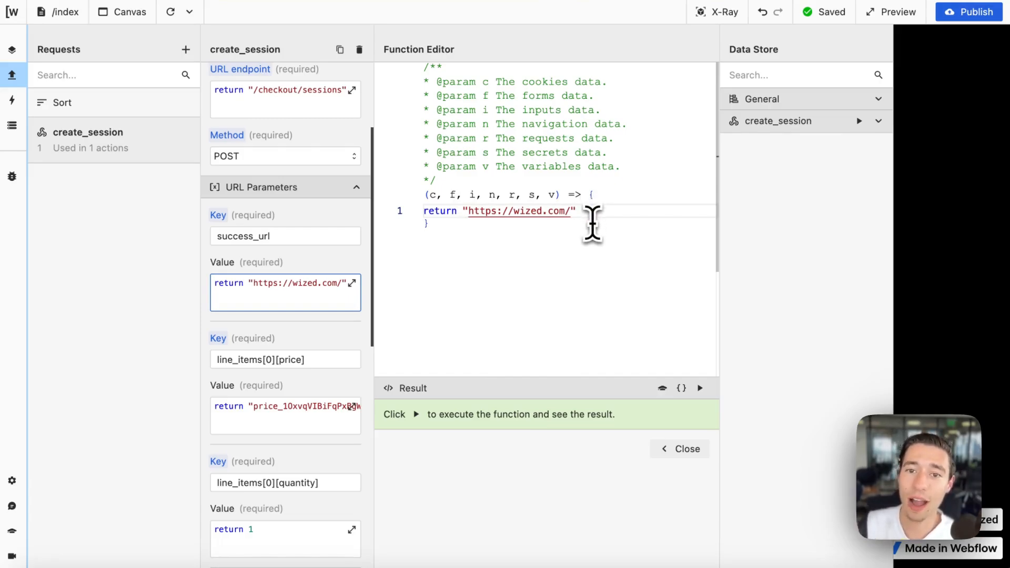
click(573, 213)
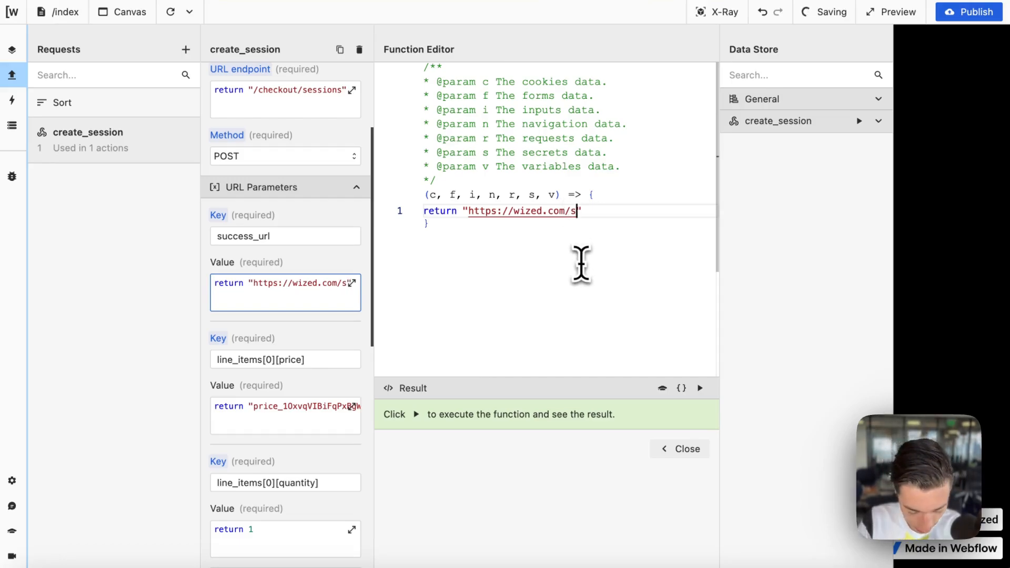
text(suces)
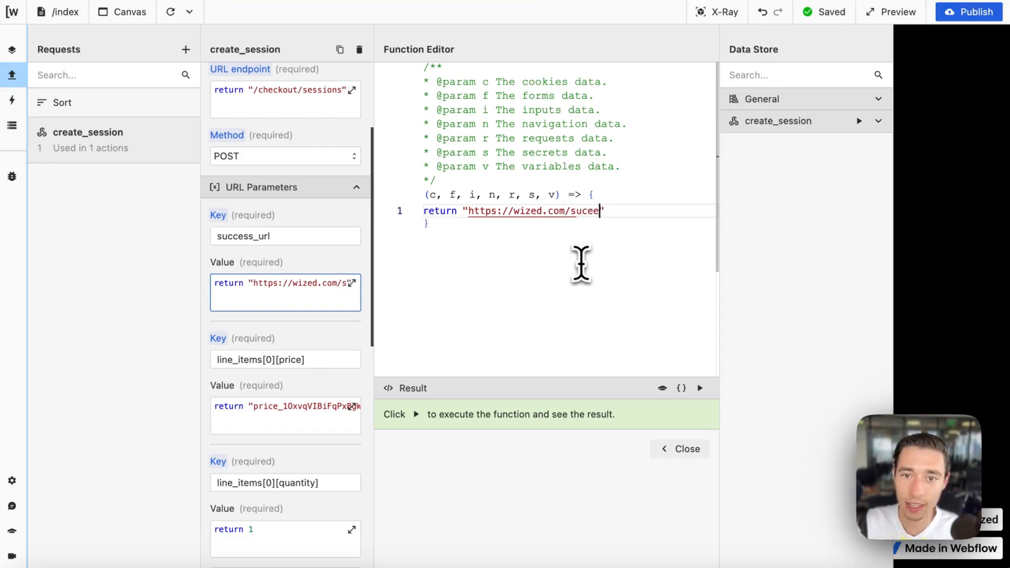
key(BackSpace)
key(BackSpace)
text(ss)
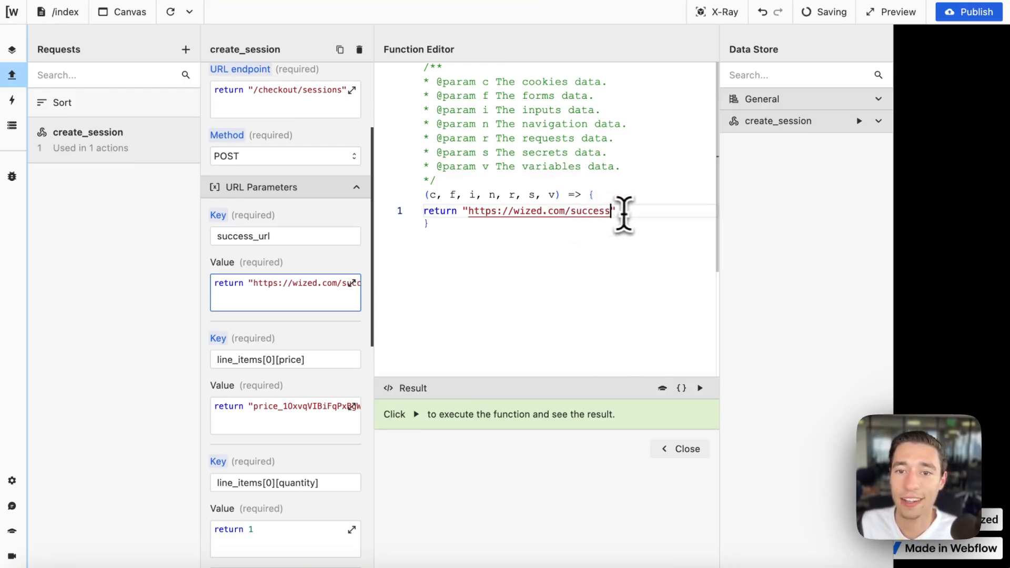
Step: Remove the "success" path from the success_url value and close the function editor
click(591, 220)
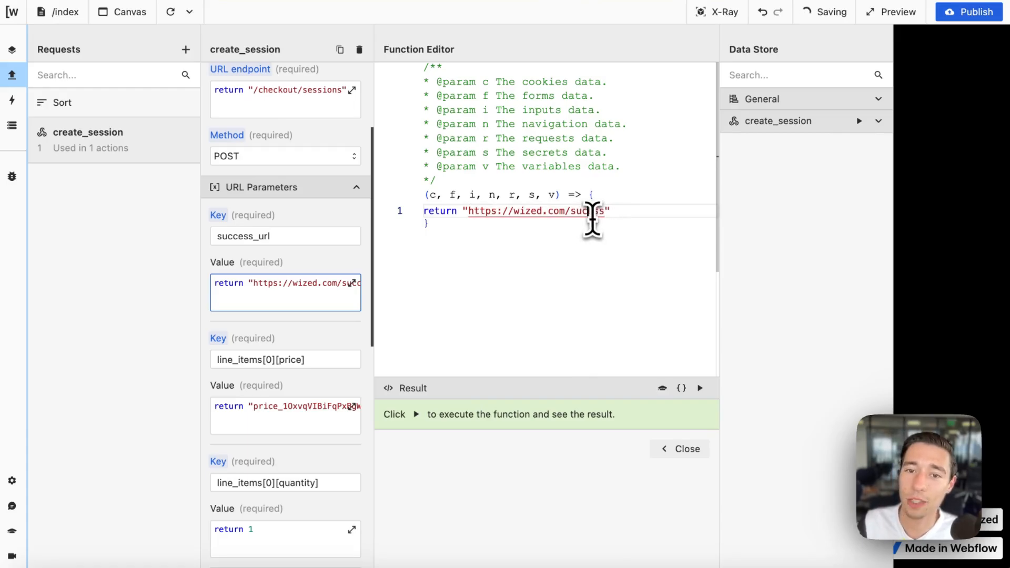
double_click(592, 219)
key(BackSpace)
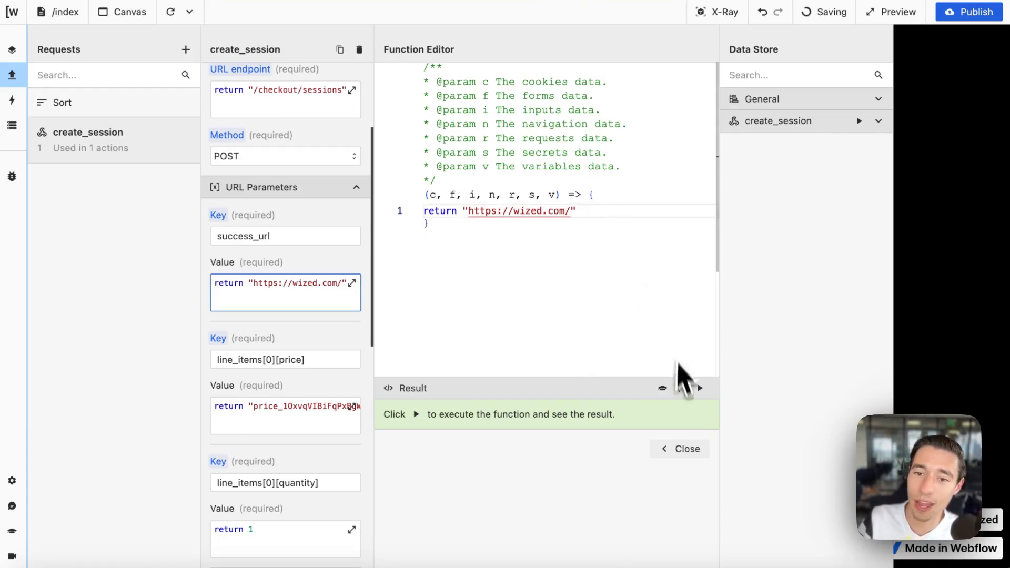
click(680, 449)
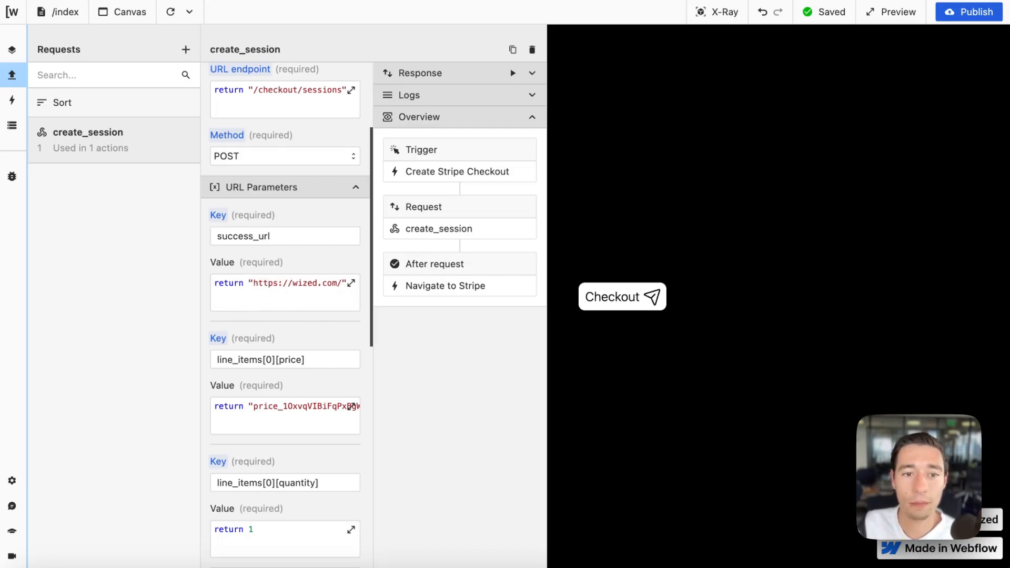
Step: Examine the success_url key and the index in the line_items price and quantity parameter keys
click(270, 235)
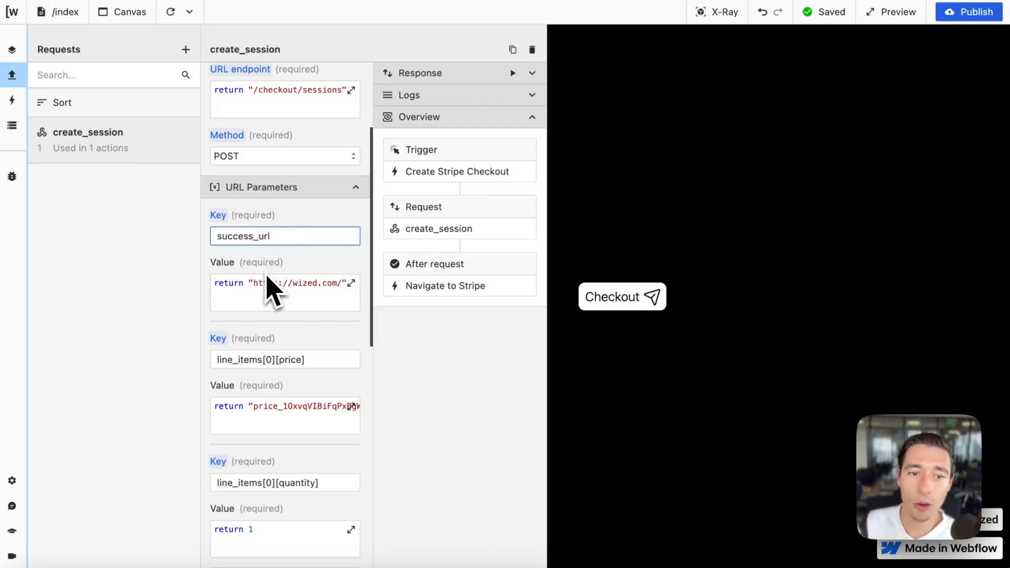
click(293, 253)
scroll(273, 243, down, 1)
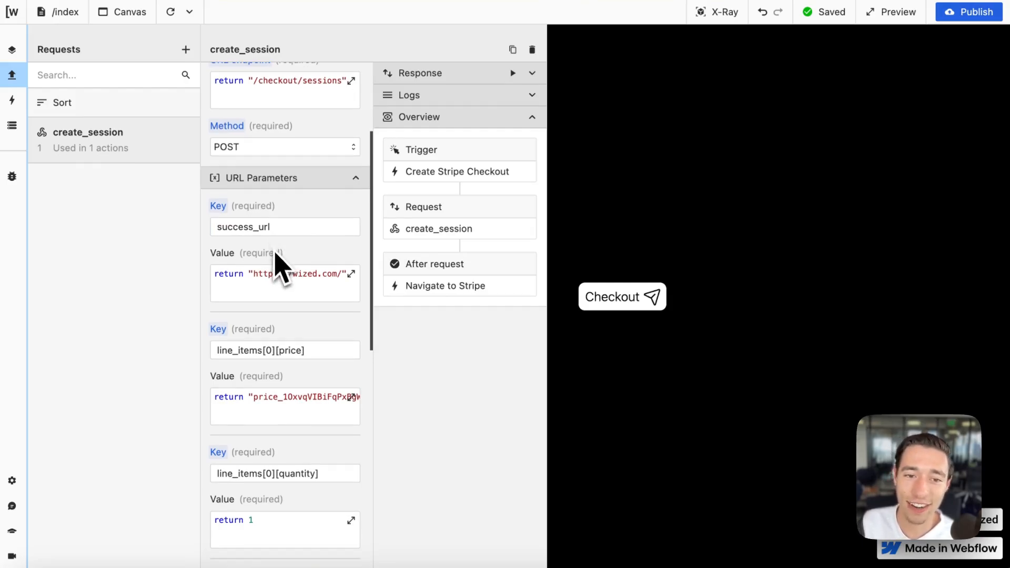
scroll(287, 311, down, 3)
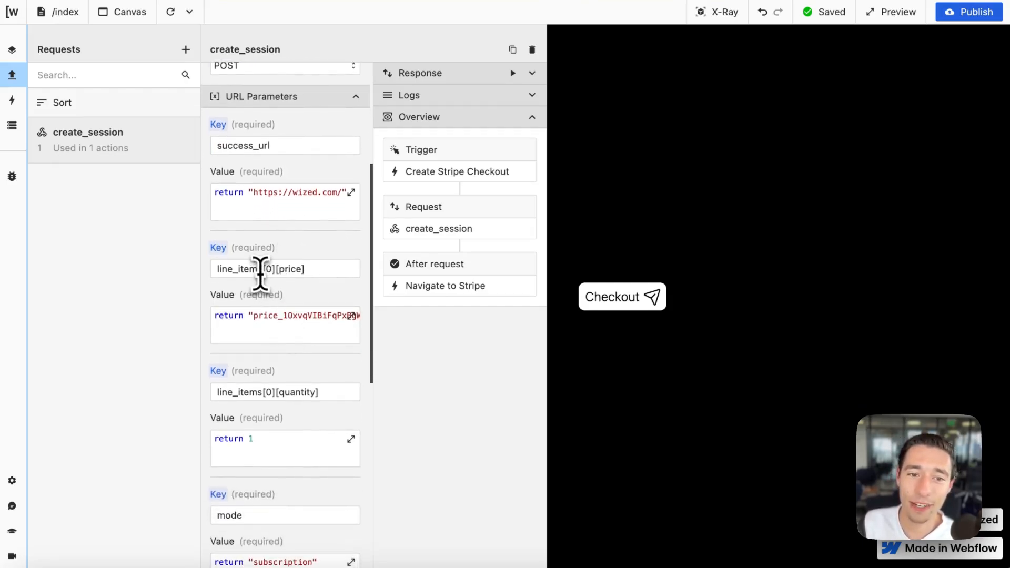
drag(261, 270, 215, 271)
click(272, 274)
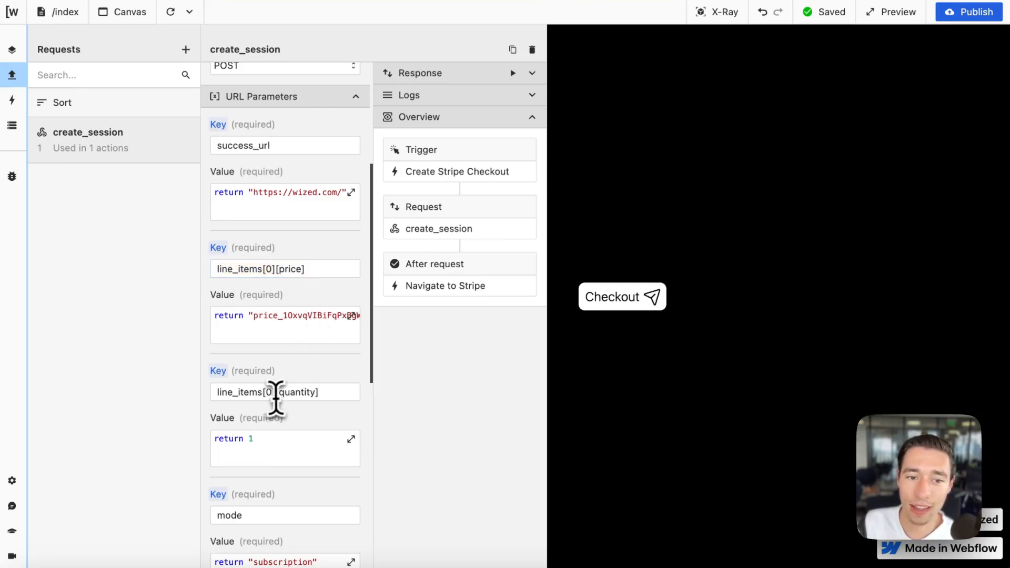
click(269, 395)
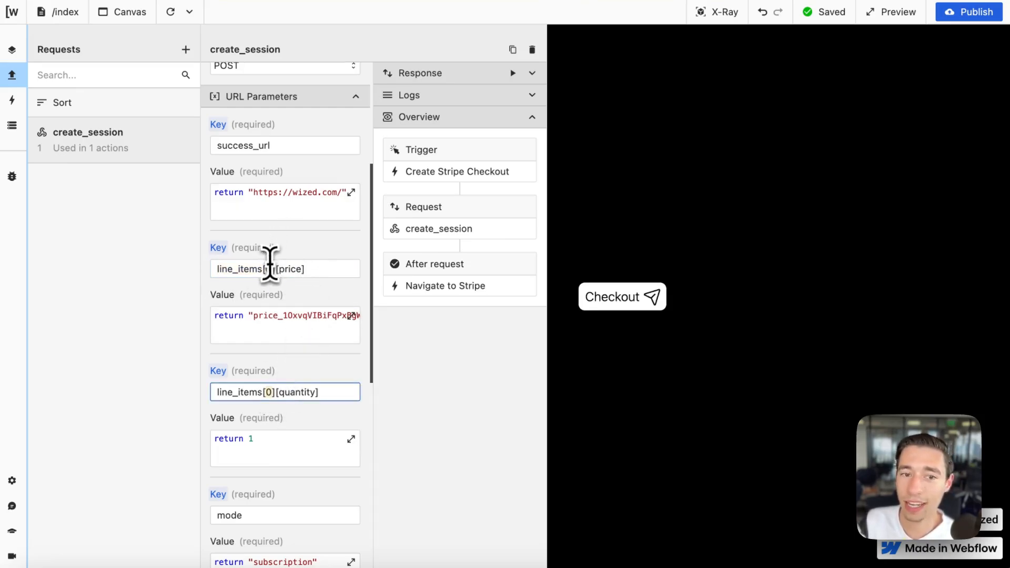
click(271, 266)
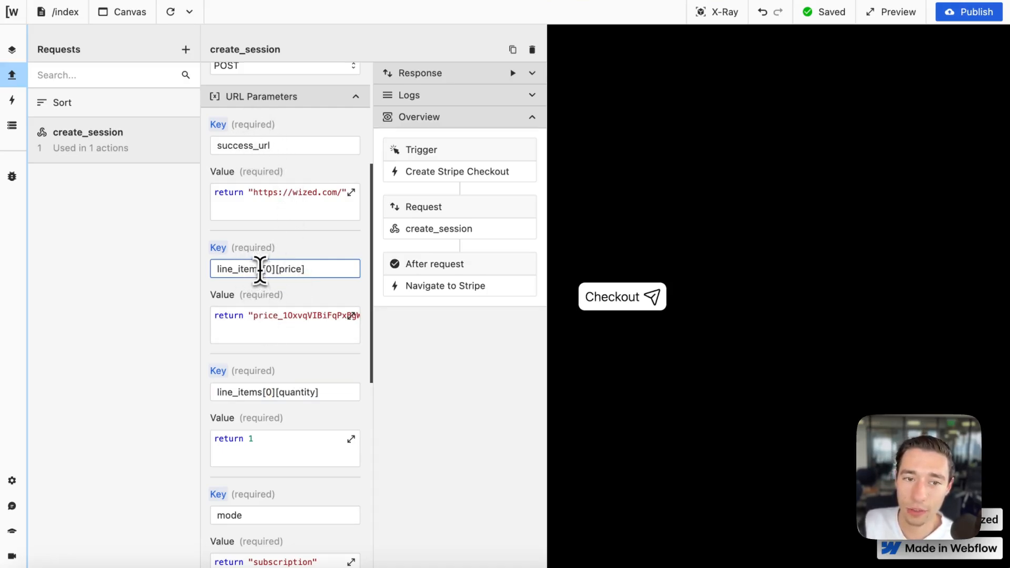
Step: Examine the line_items price parameter's key and its value function holding the Stripe price ID, leaving the function editor closed
drag(216, 269, 251, 272)
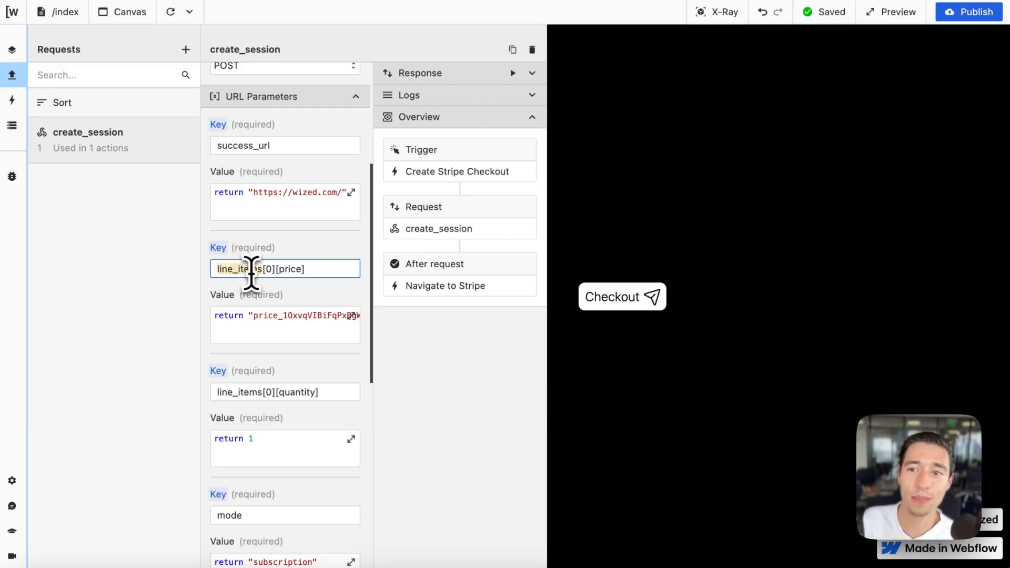
click(287, 272)
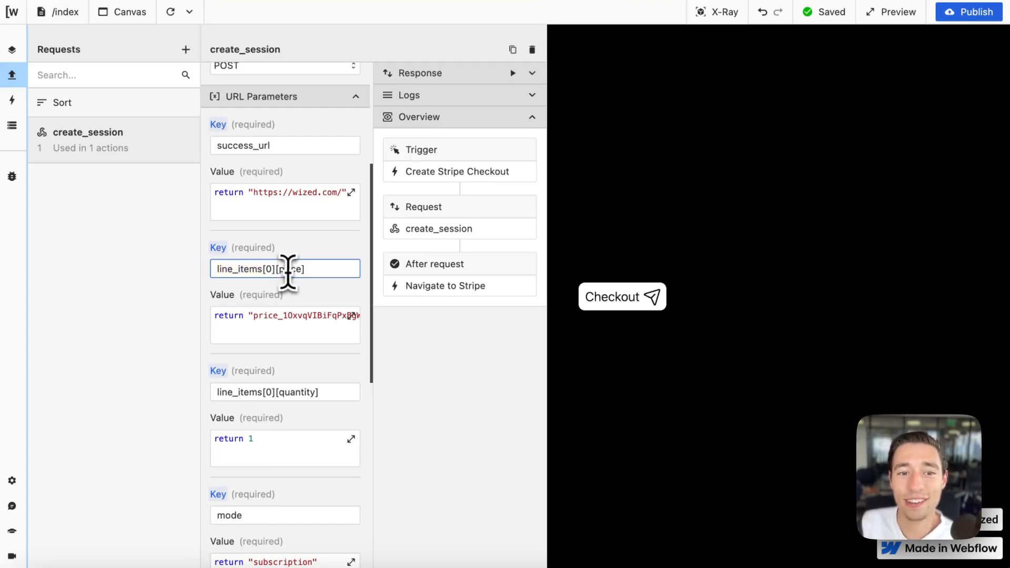
drag(262, 272, 207, 276)
drag(272, 273, 267, 273)
click(292, 272)
click(293, 329)
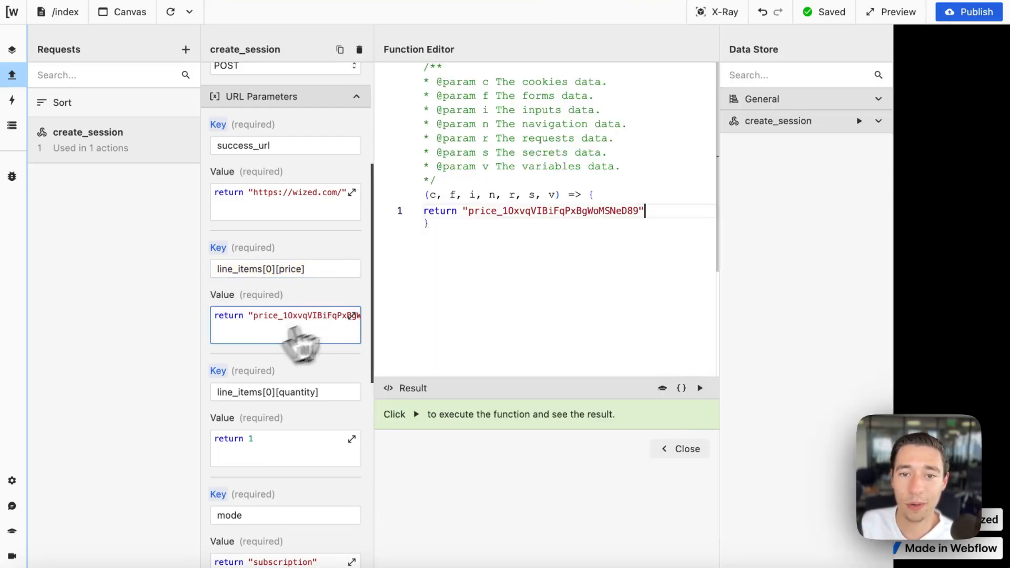
drag(652, 213, 427, 211)
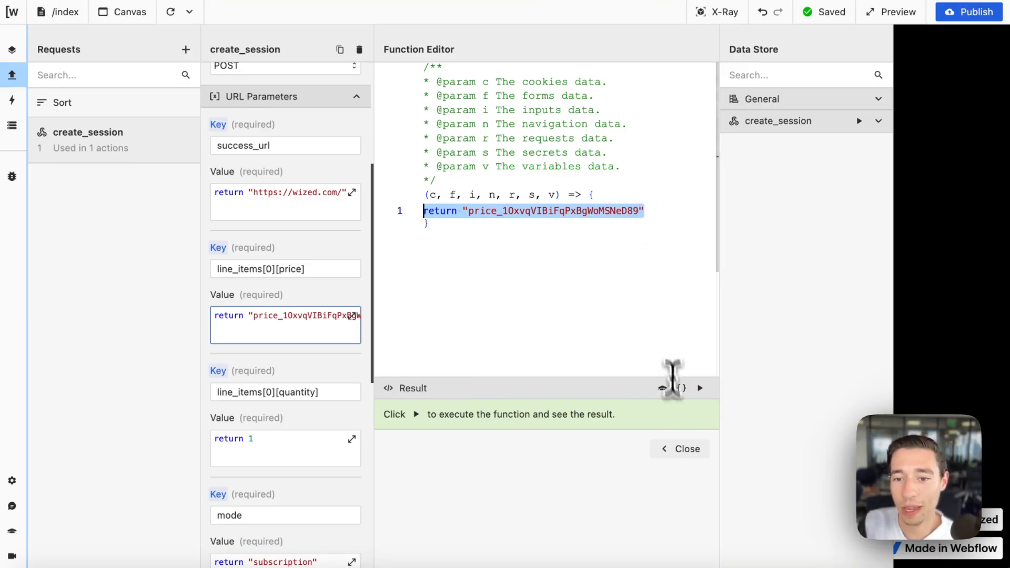
click(680, 456)
Step: Compare the item index in the line_items price and quantity keys and examine the quantity part of the key
scroll(309, 343, down, 3)
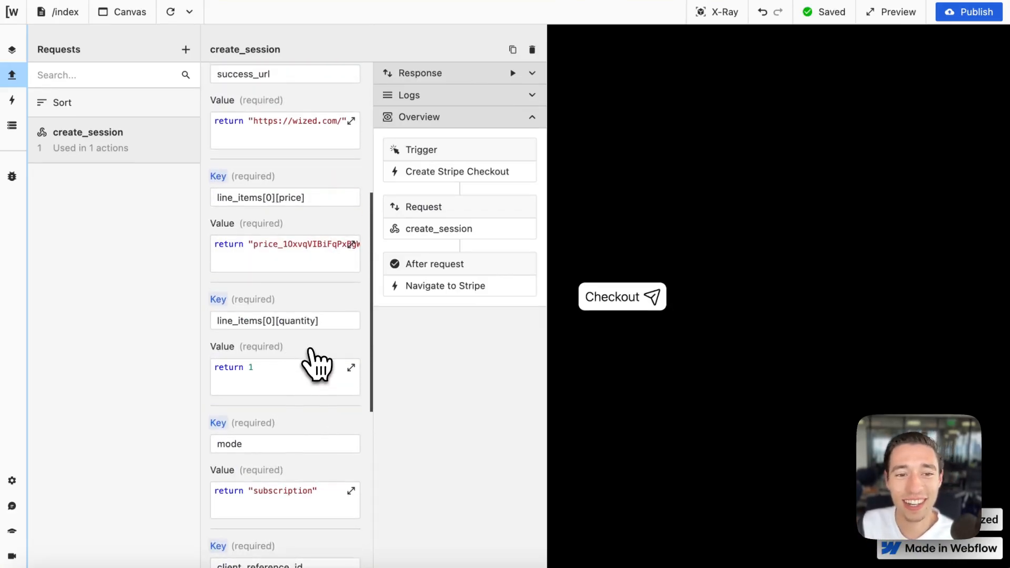
click(291, 321)
double_click(291, 320)
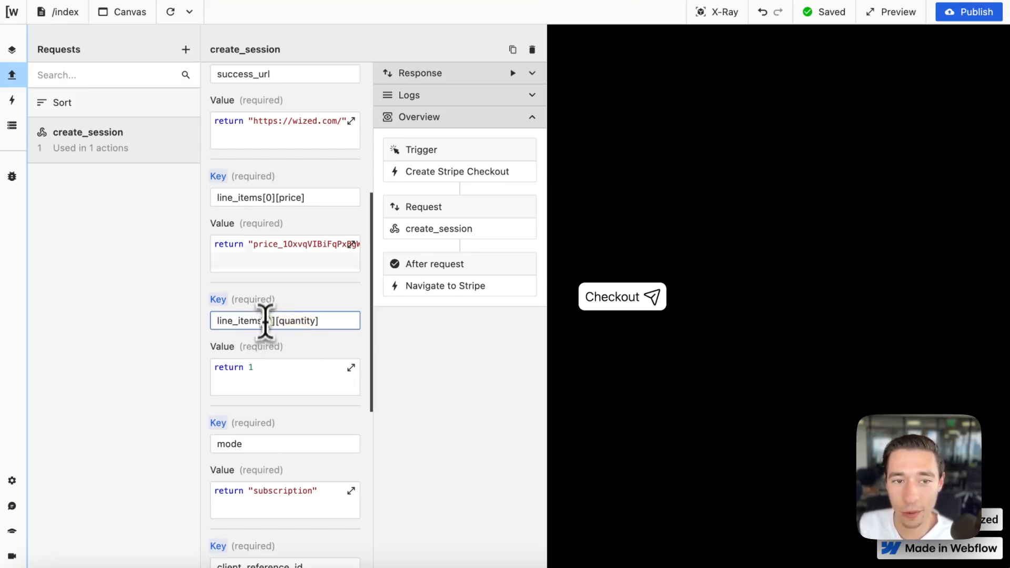
click(266, 197)
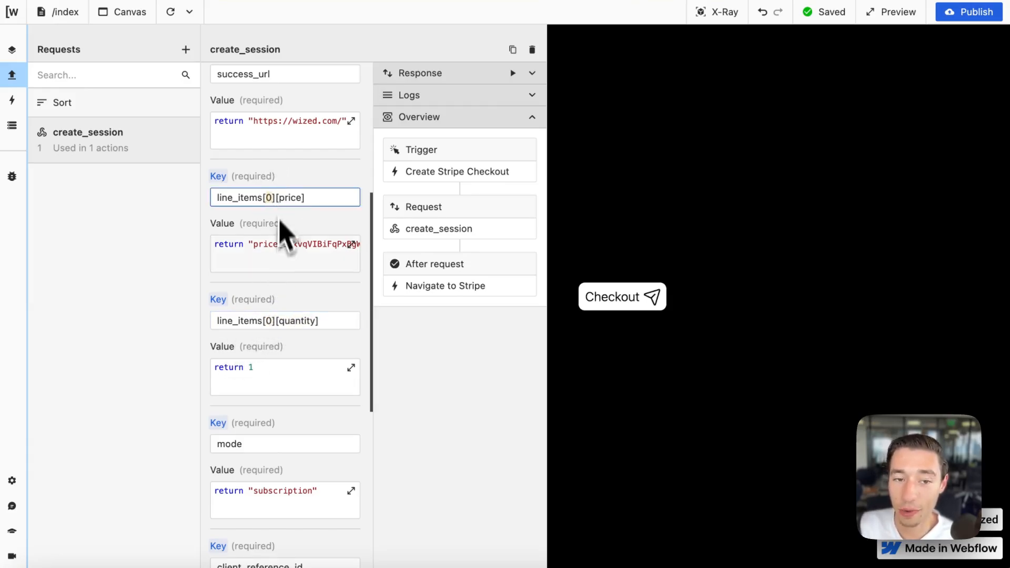
click(268, 320)
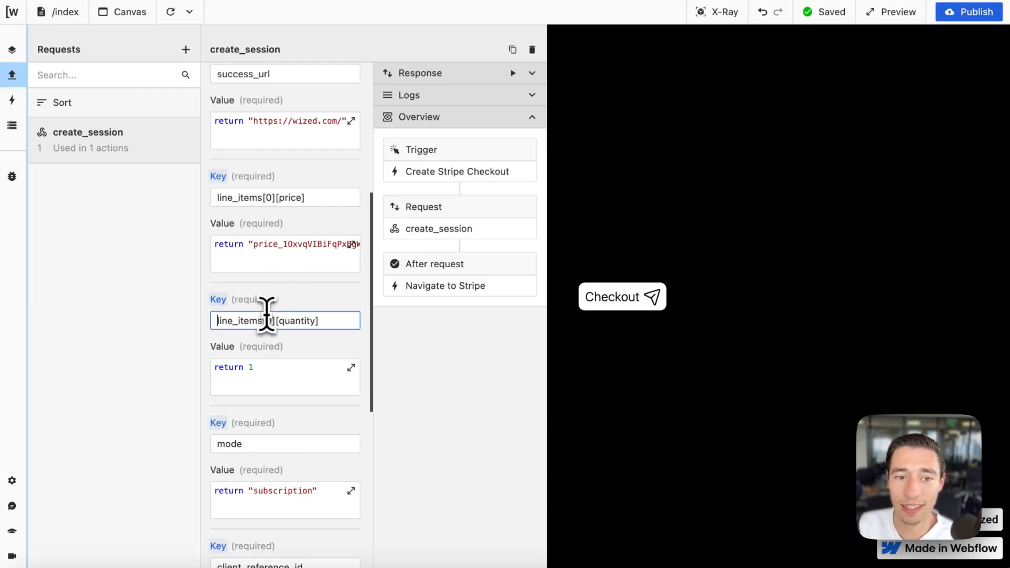
click(270, 196)
click(270, 320)
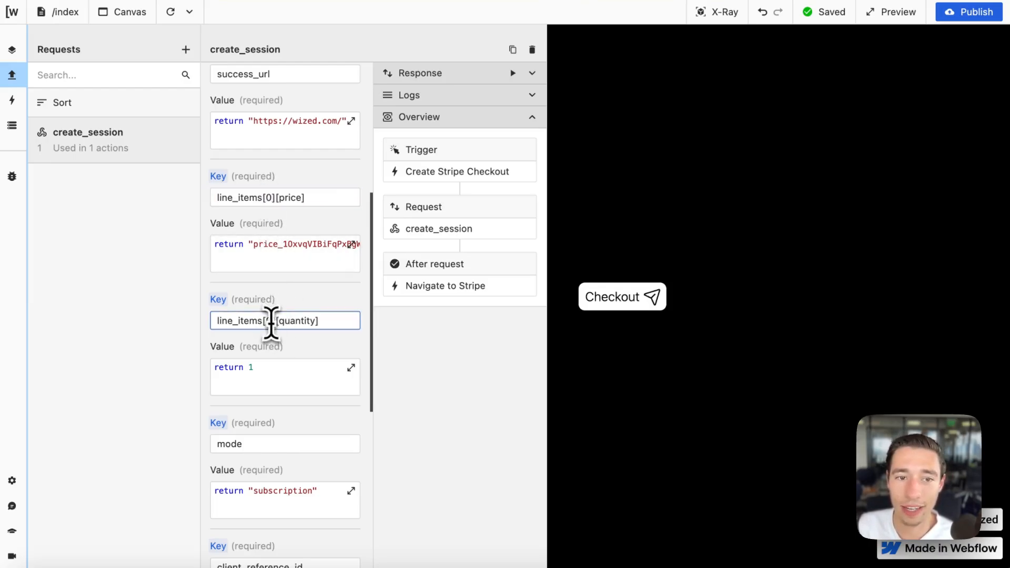
click(269, 197)
click(268, 322)
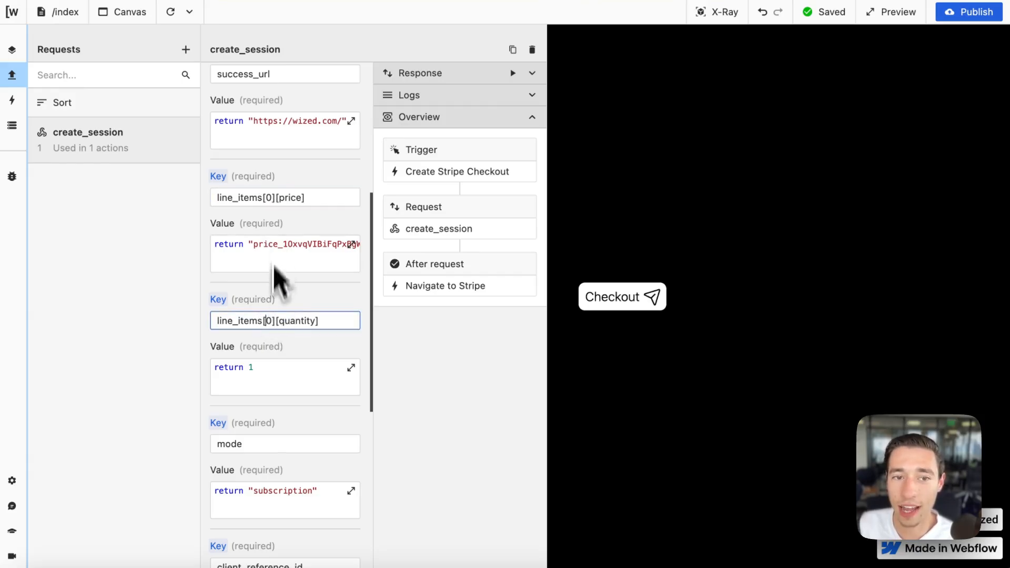
click(268, 198)
click(269, 322)
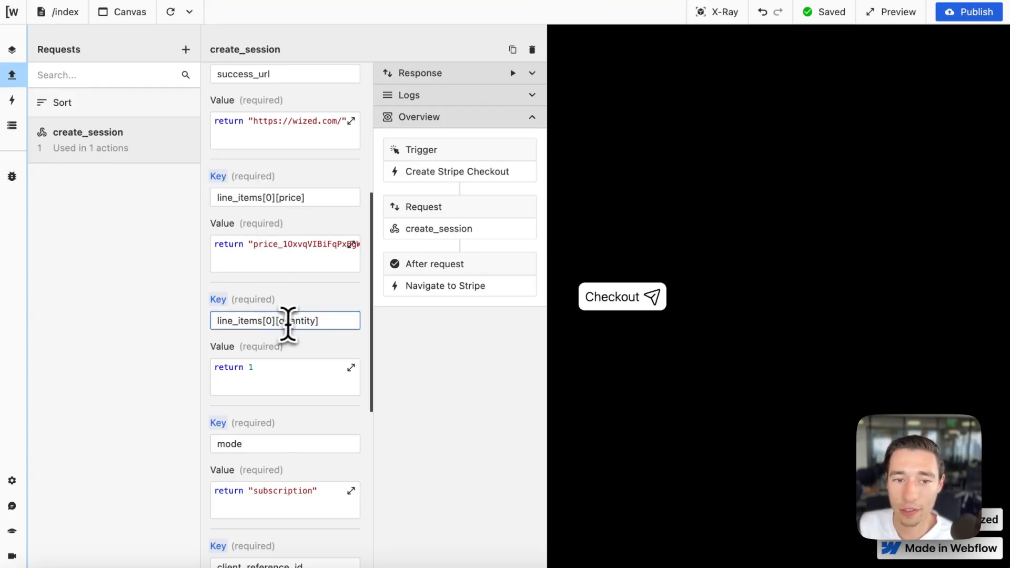
drag(277, 321, 312, 322)
Step: Change the line_items quantity parameter's return value to the string "1"
click(273, 389)
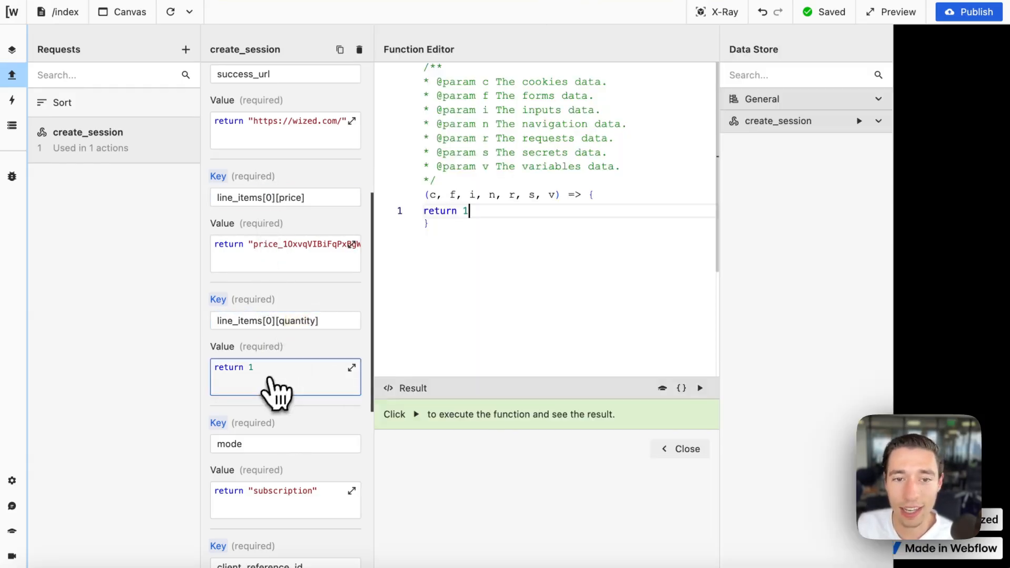
double_click(466, 211)
key(BackSpace)
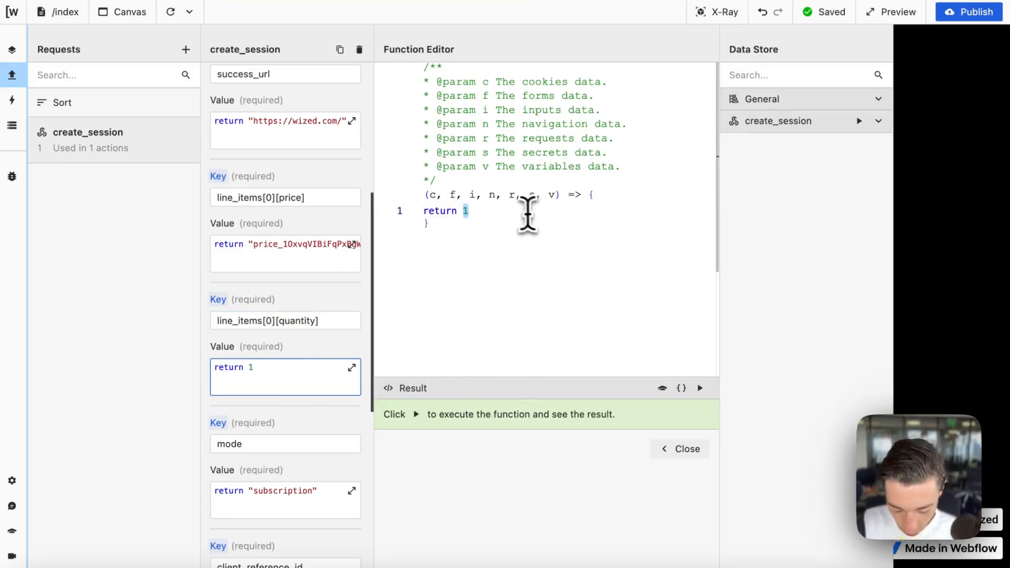
text("1)
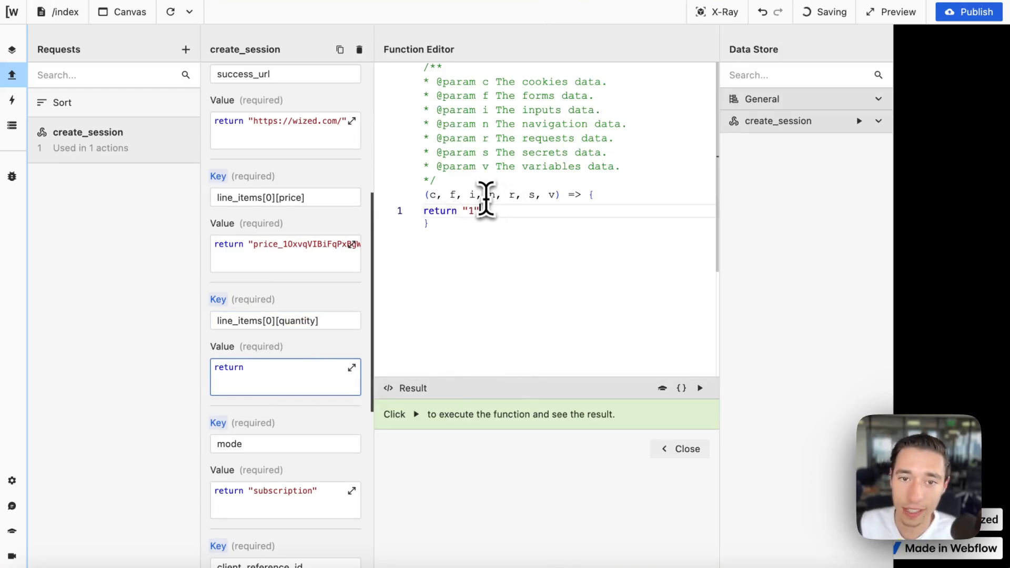
Step: Restore the line_items quantity parameter's return value to the number 1 and close the function editor
key(BackSpace)
key(BackSpace)
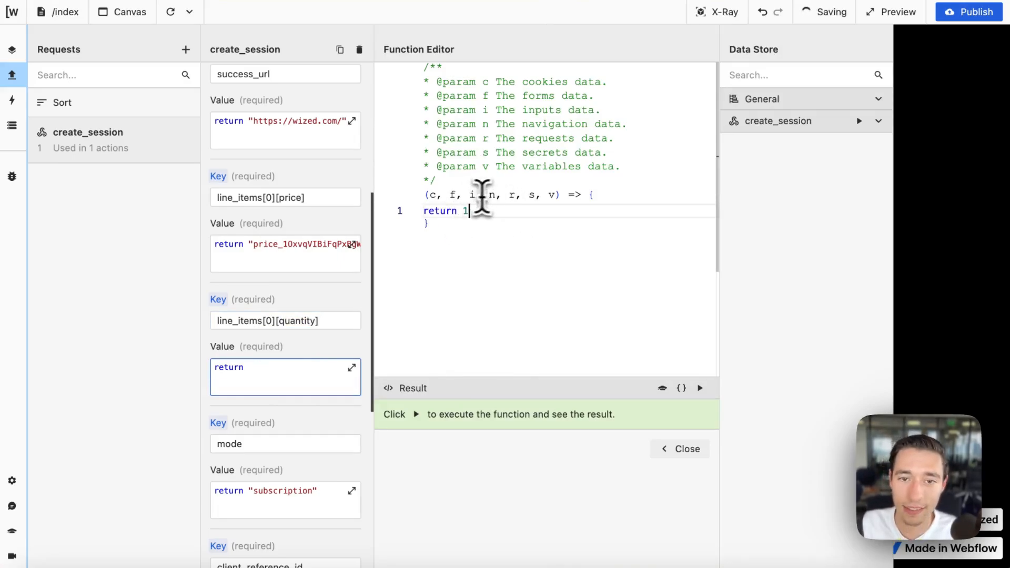
text(1)
click(678, 450)
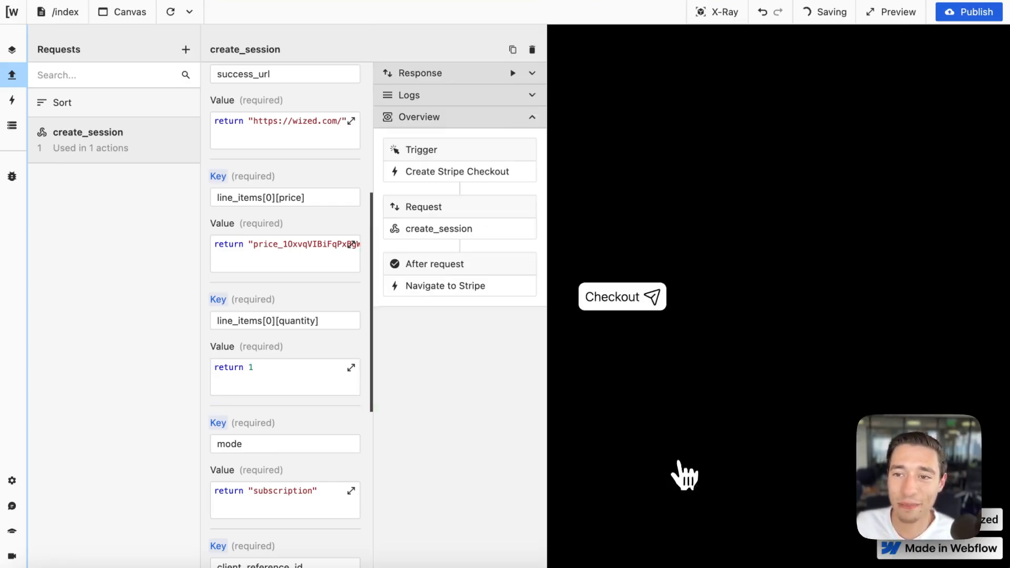
Step: Examine the mode parameter's key and its value function, leaving the function editor closed
scroll(304, 424, down, 5)
click(248, 290)
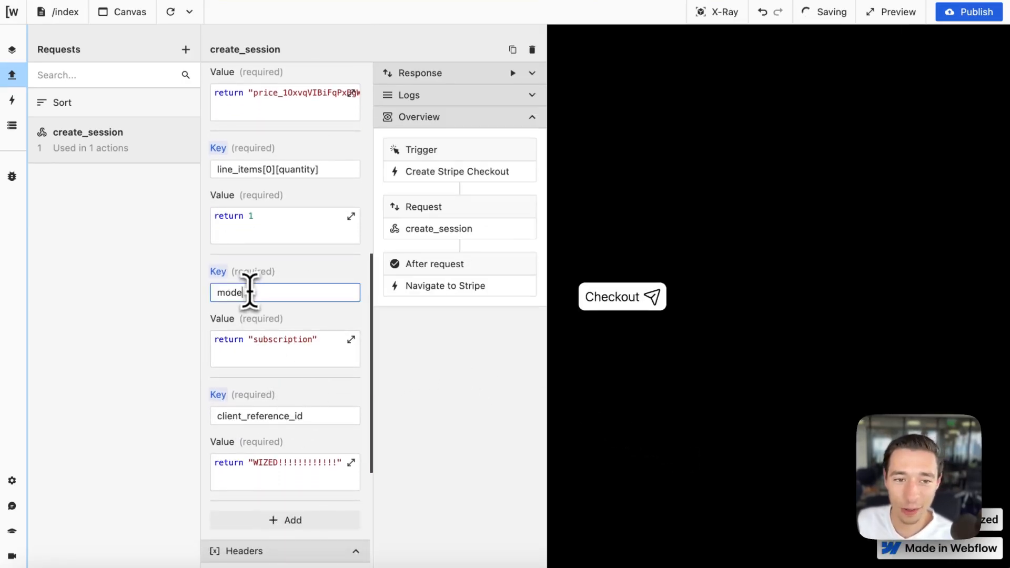
click(284, 351)
double_click(504, 211)
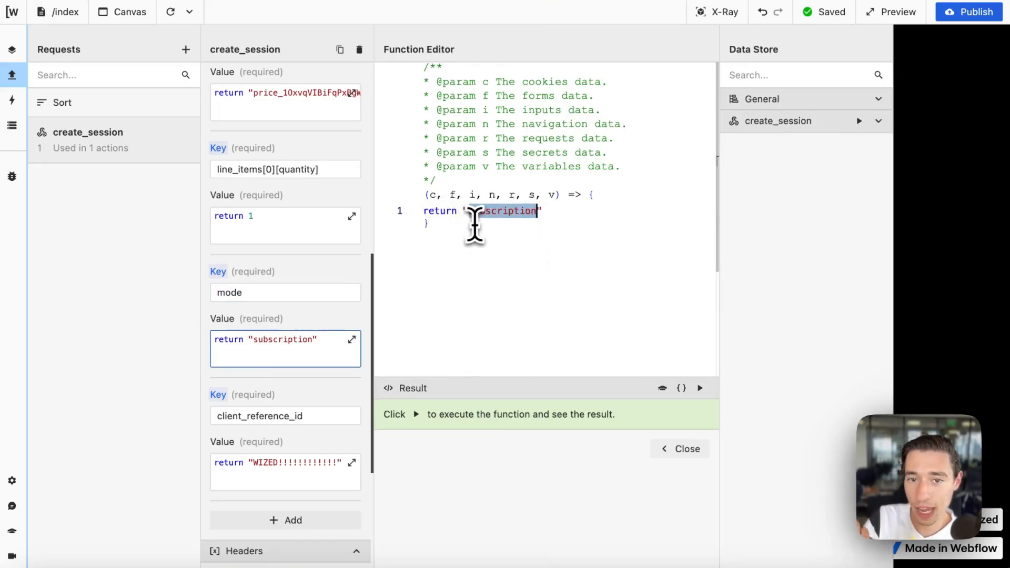
click(487, 213)
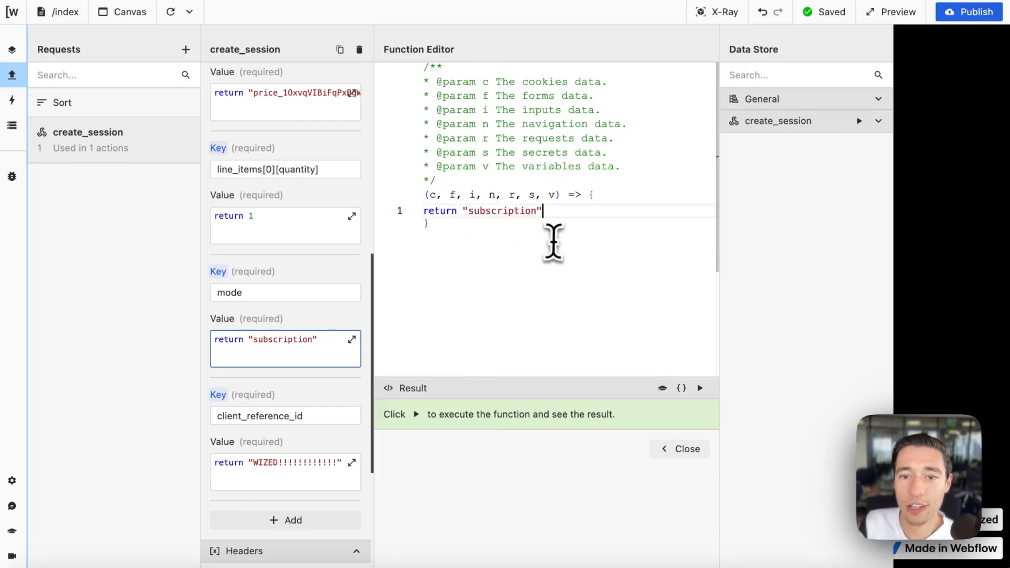
click(679, 448)
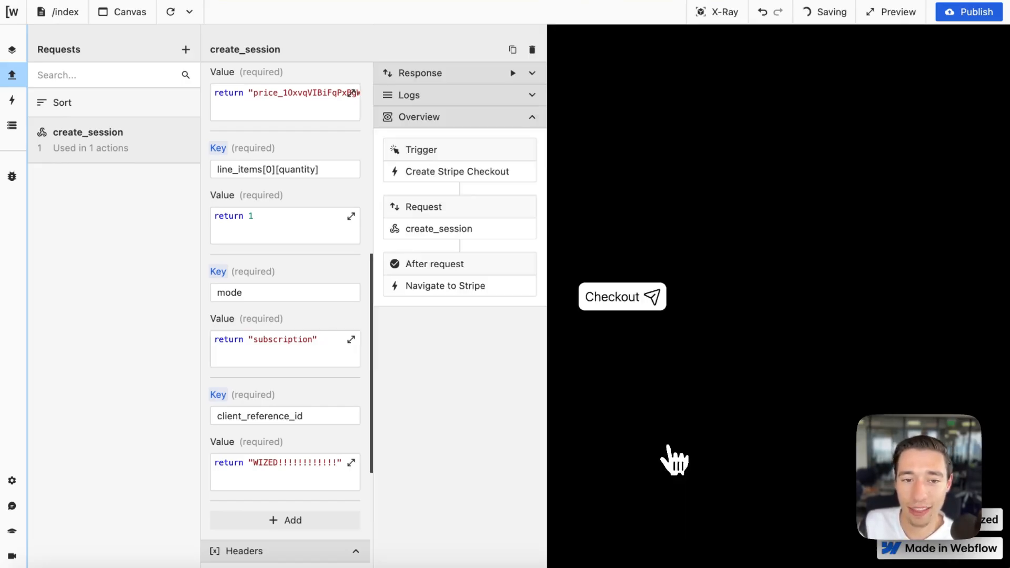
Step: Examine the client_reference_id parameter's key and the text returned by its value function, leaving the function editor closed
scroll(316, 463, down, 1)
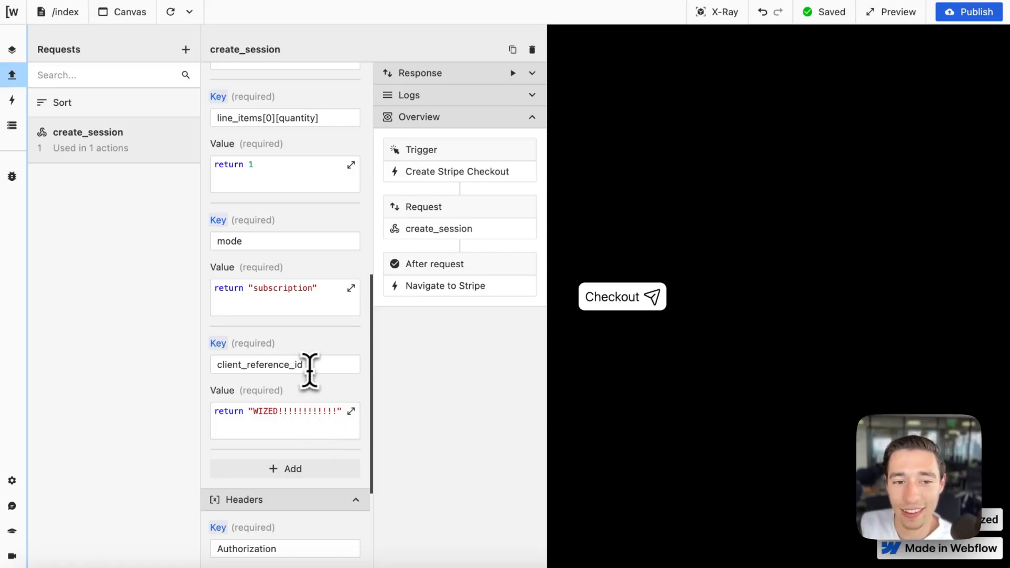
drag(320, 365, 209, 365)
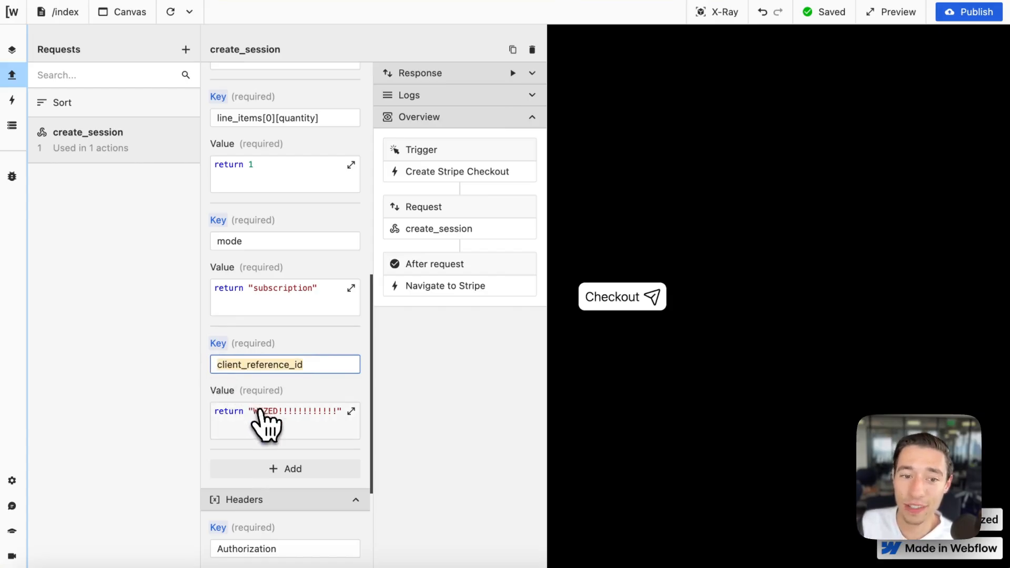
click(270, 425)
drag(463, 210, 710, 214)
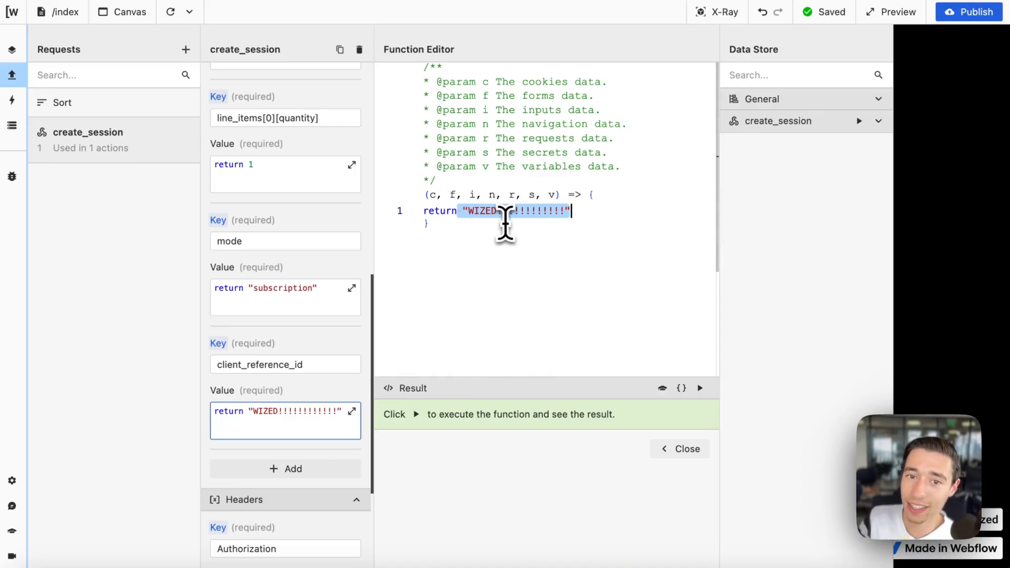
click(466, 211)
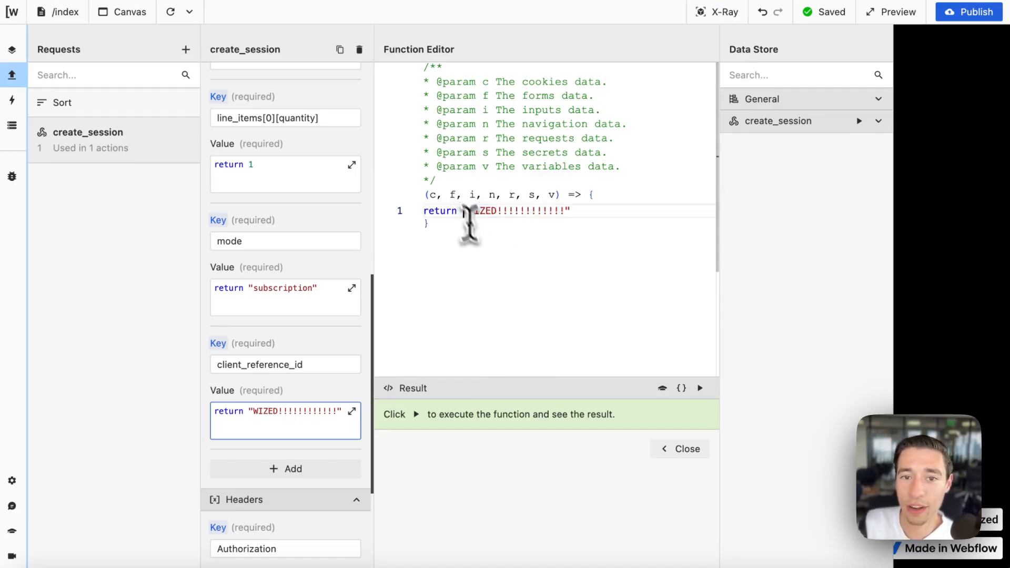
drag(466, 211, 570, 204)
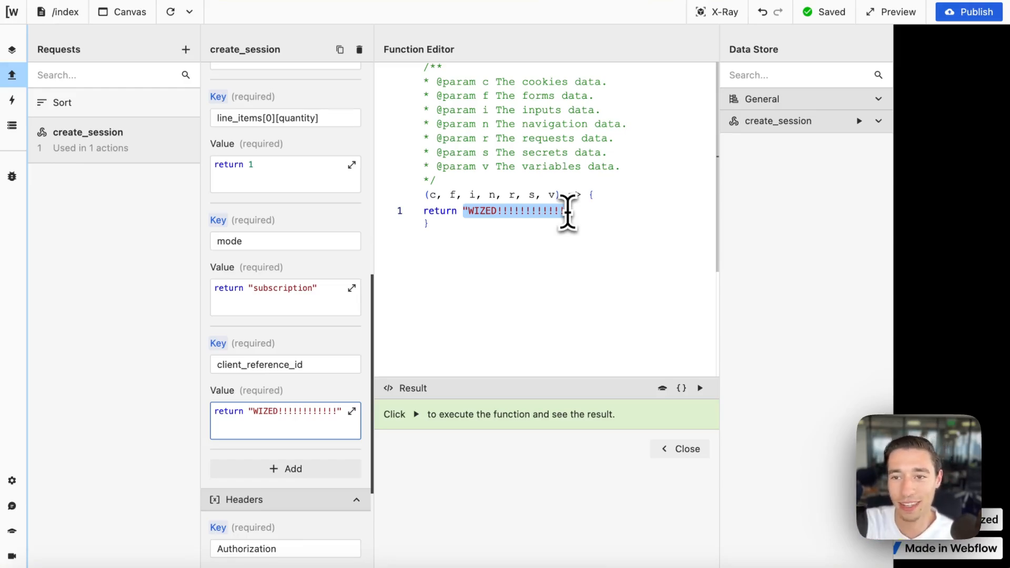
click(679, 450)
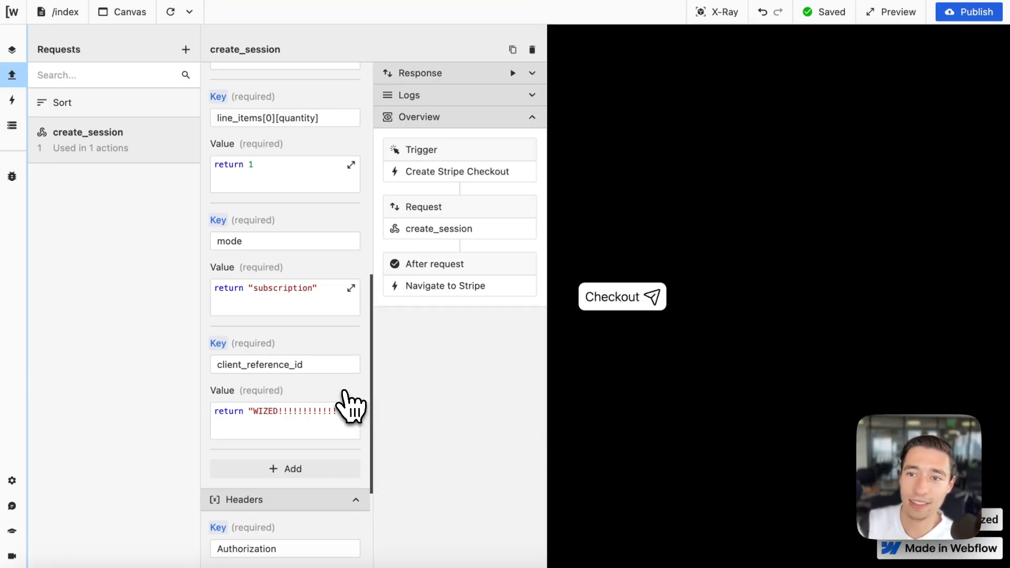
Step: Examine the Authorization header's key and the "Bearer " prefix and s.stripe_api_key reference in its value function
scroll(350, 405, down, 5)
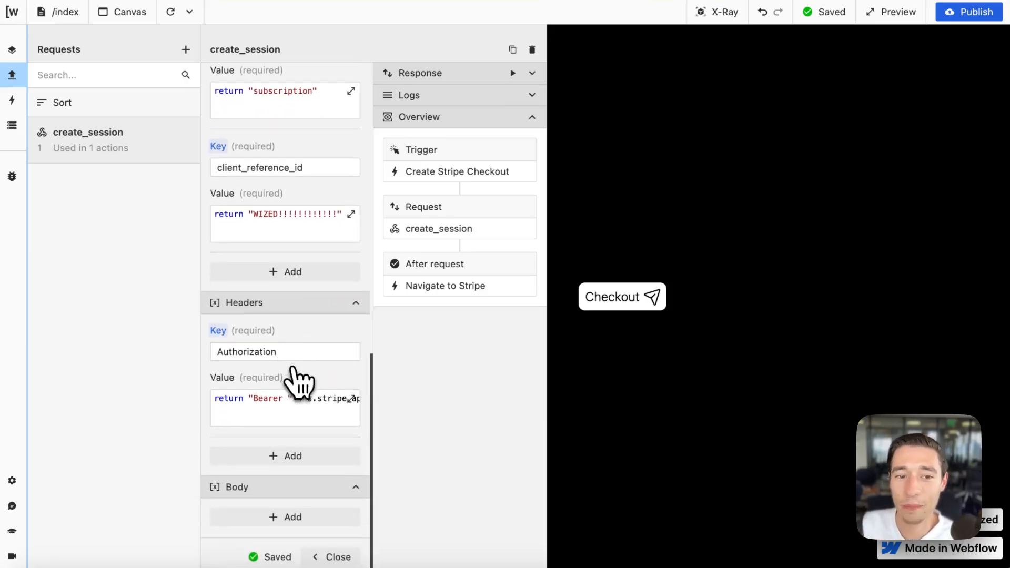
click(292, 352)
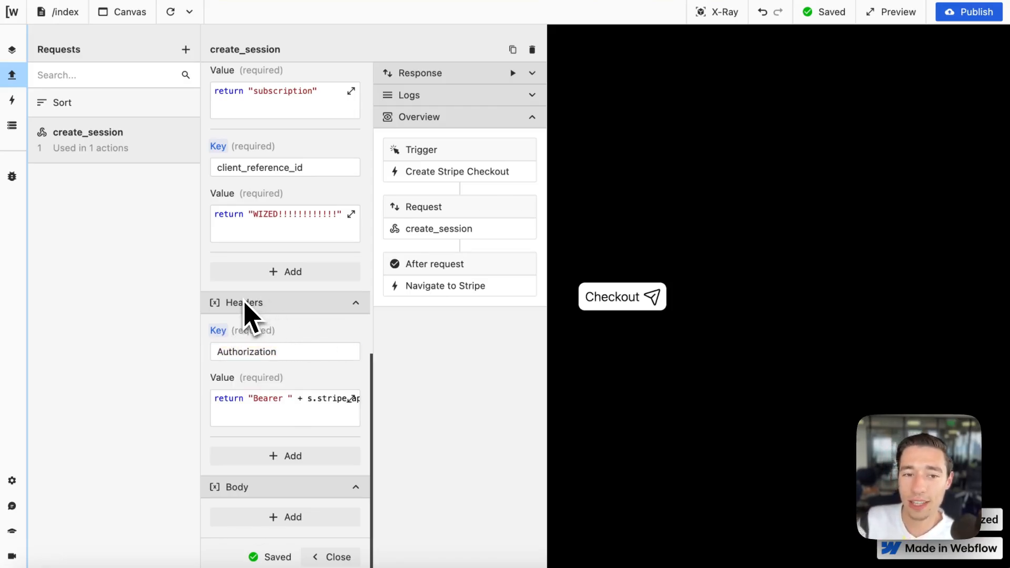
click(288, 352)
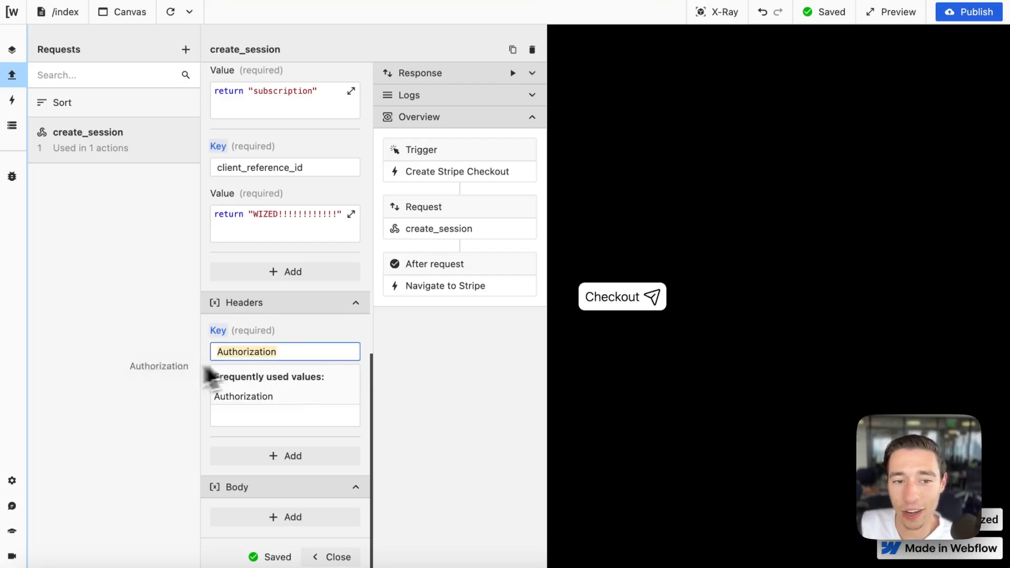
click(302, 414)
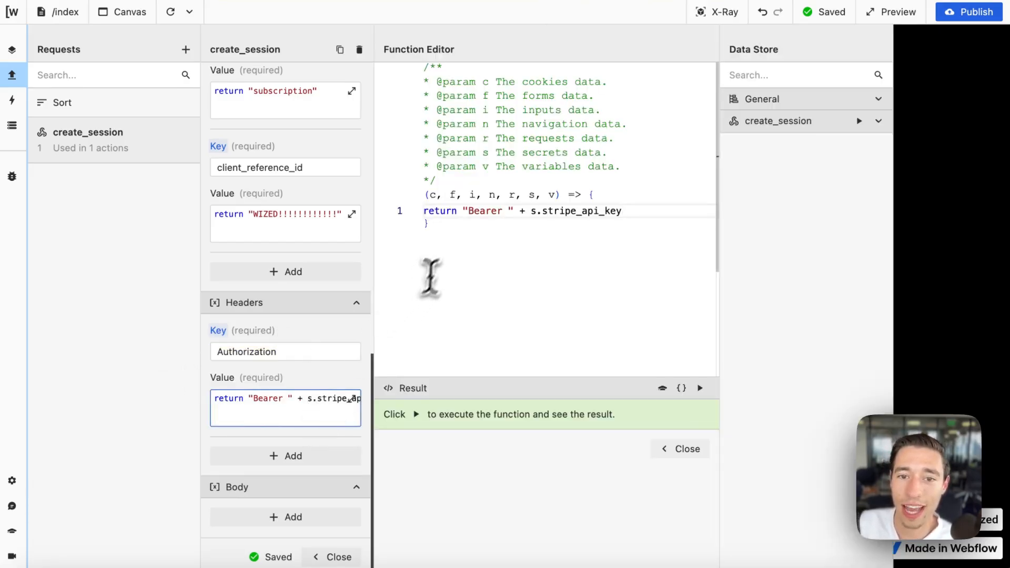
double_click(484, 211)
click(531, 211)
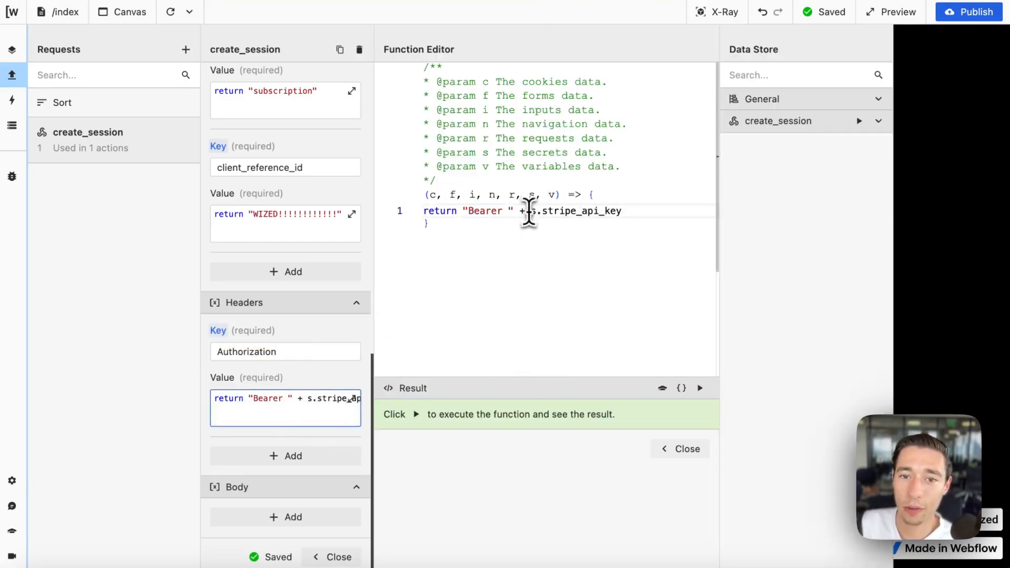
drag(530, 211, 670, 210)
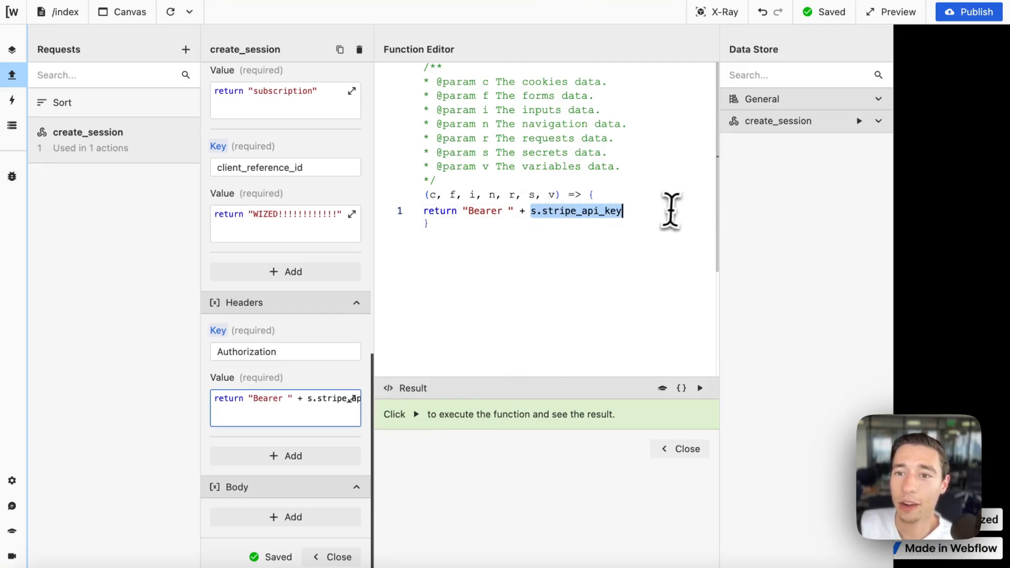
Step: View the stripe_api_key secret among the data store's general entries, and close the function editor and the create_session request
click(824, 103)
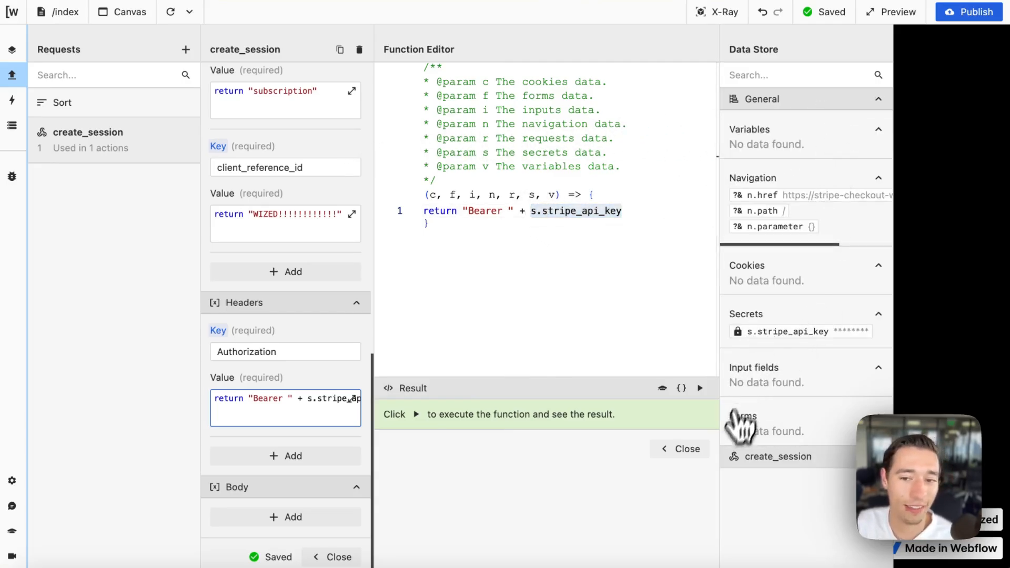
click(684, 450)
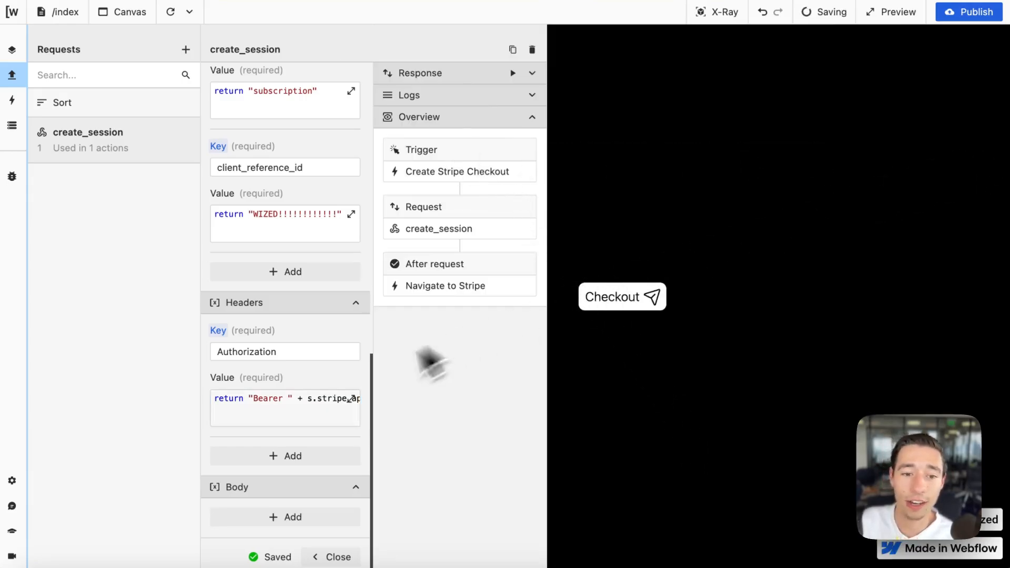
scroll(311, 458, down, 2)
click(332, 474)
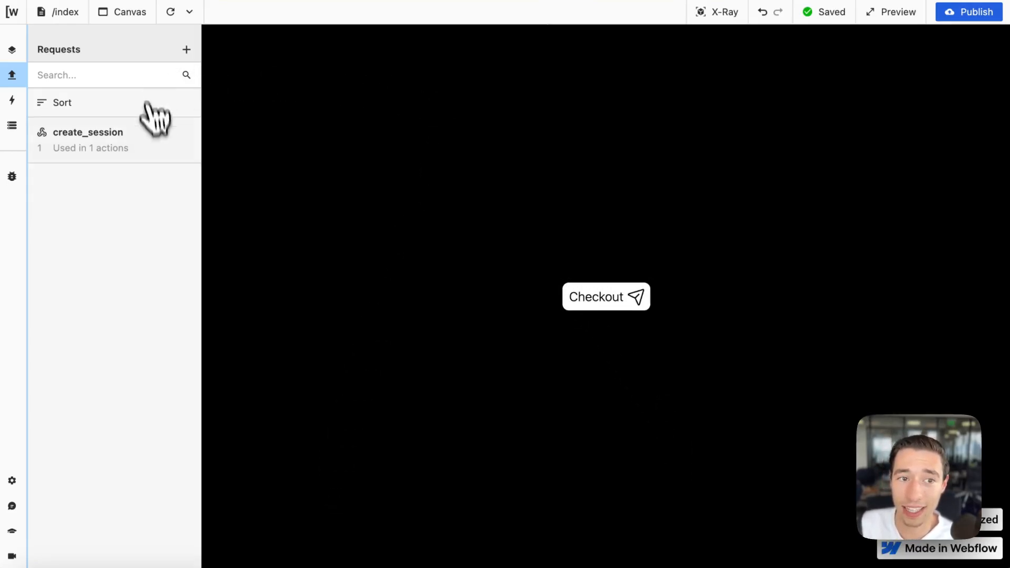
Step: Review the create_session request's URL parameters, Authorization header and empty body, leaving the request closed
click(168, 139)
click(535, 76)
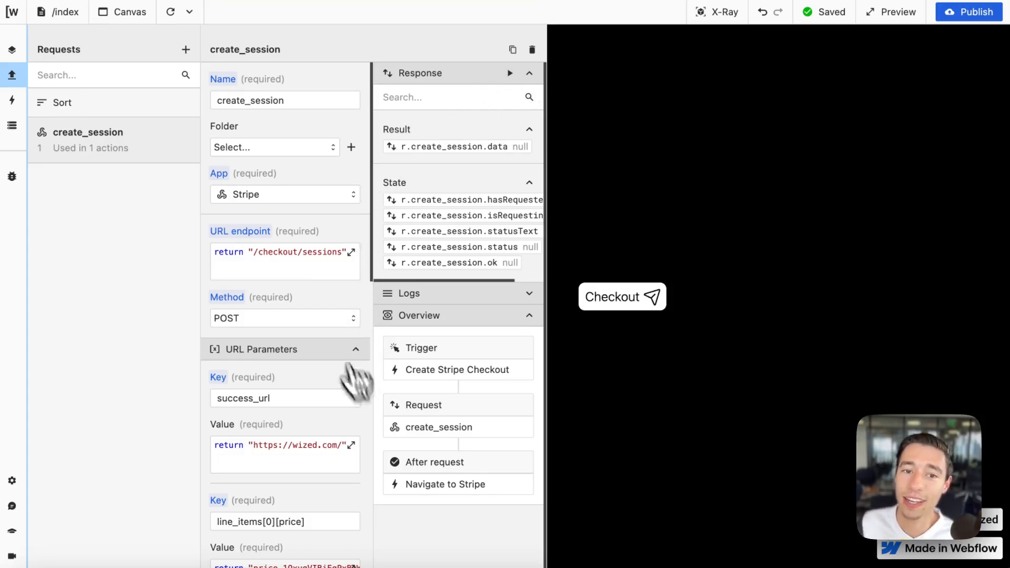
scroll(305, 406, down, 10)
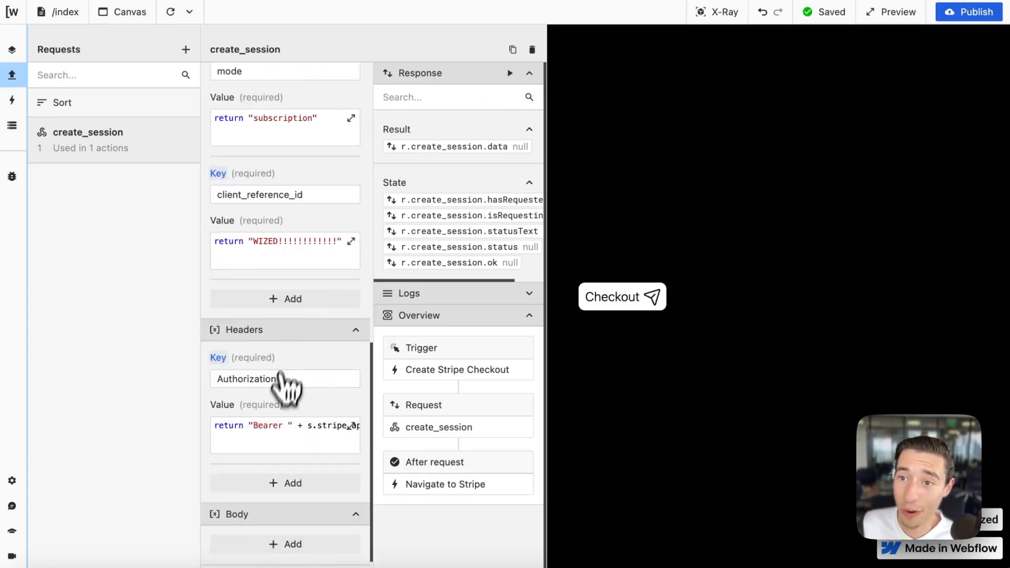
scroll(292, 355, down, 2)
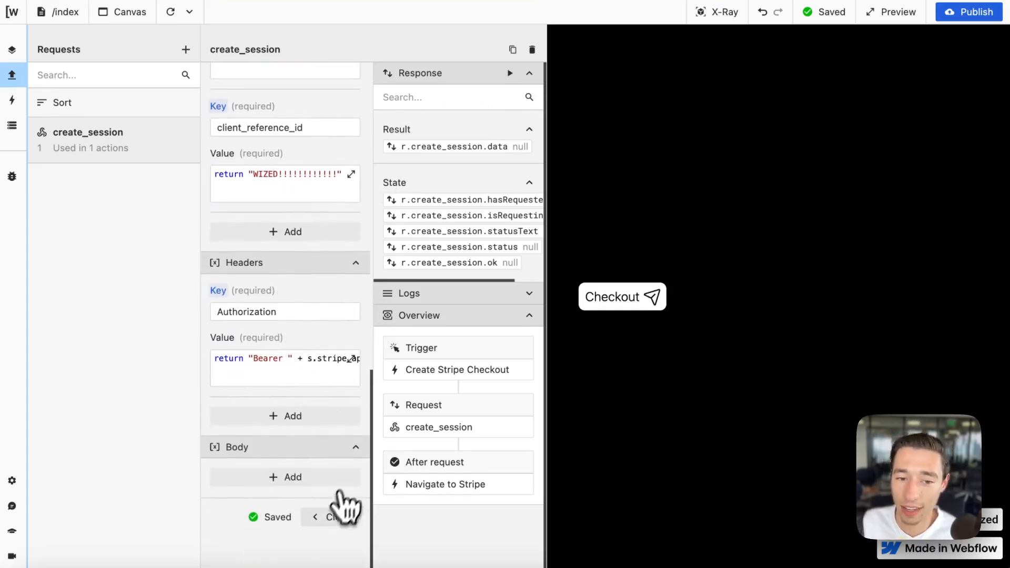
click(333, 523)
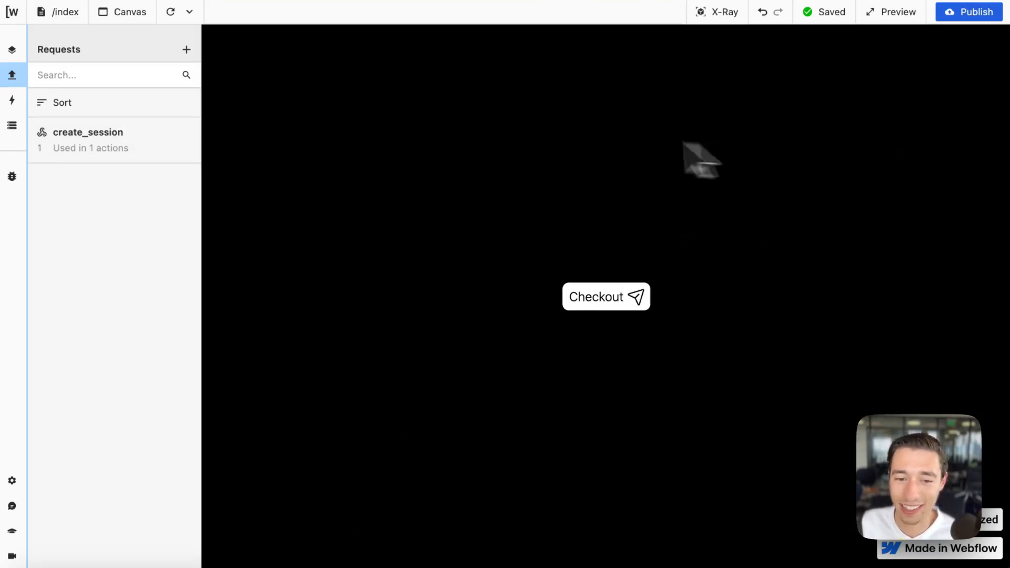
Step: Open the published stripe-checkout-wized site full size, start its checkout, and examine the subscription price and billing interval
click(962, 27)
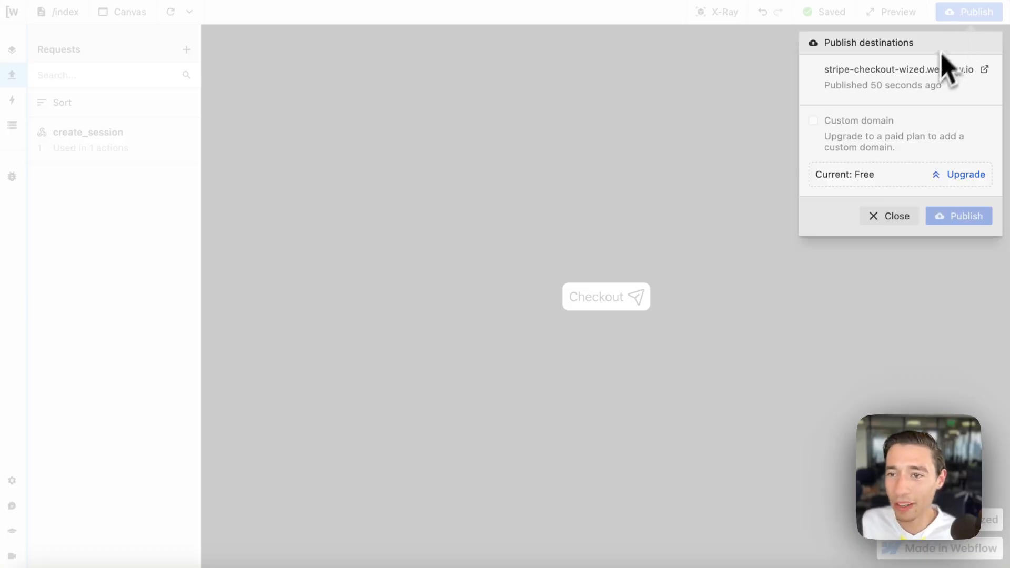
click(981, 74)
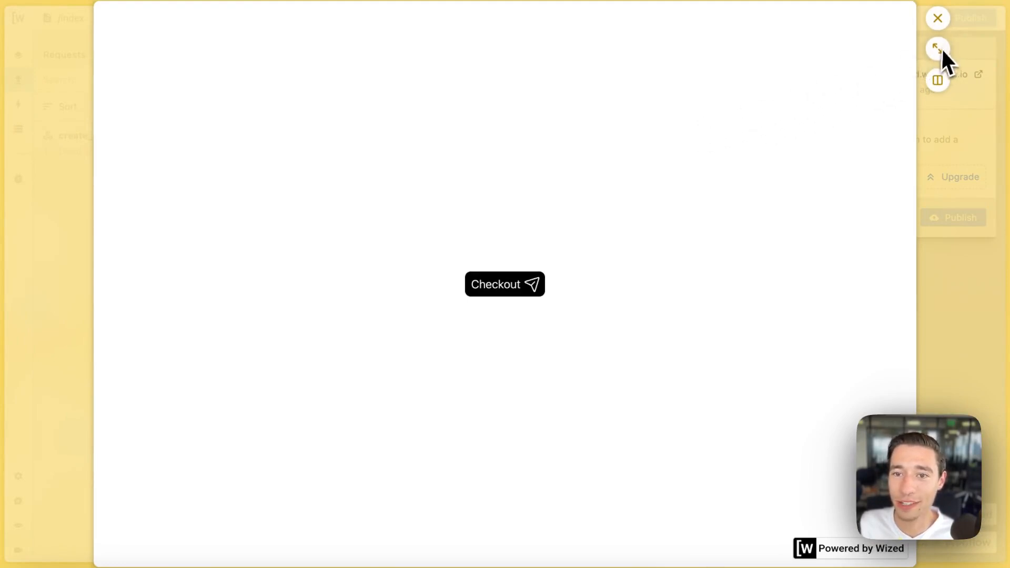
click(940, 50)
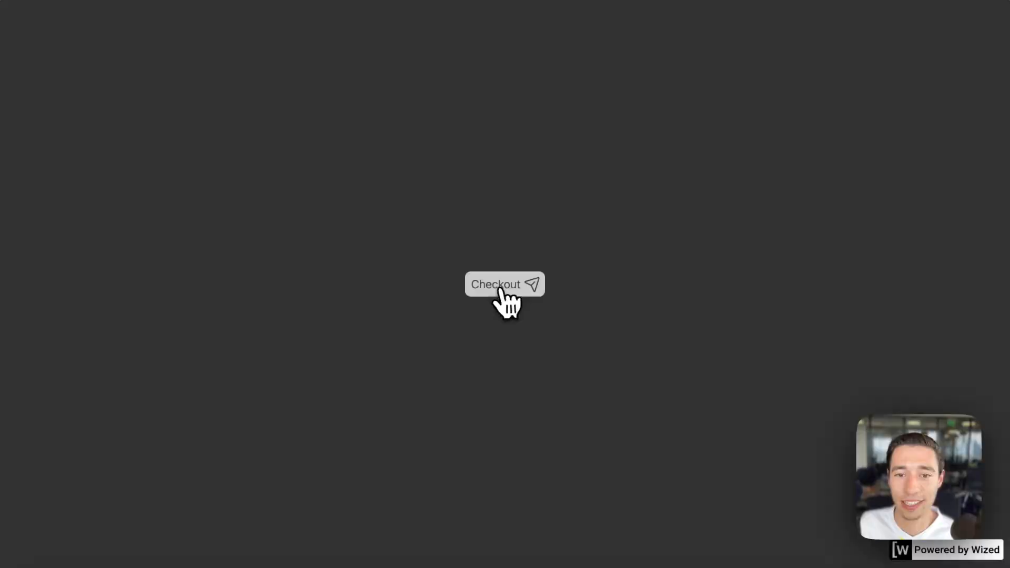
click(498, 289)
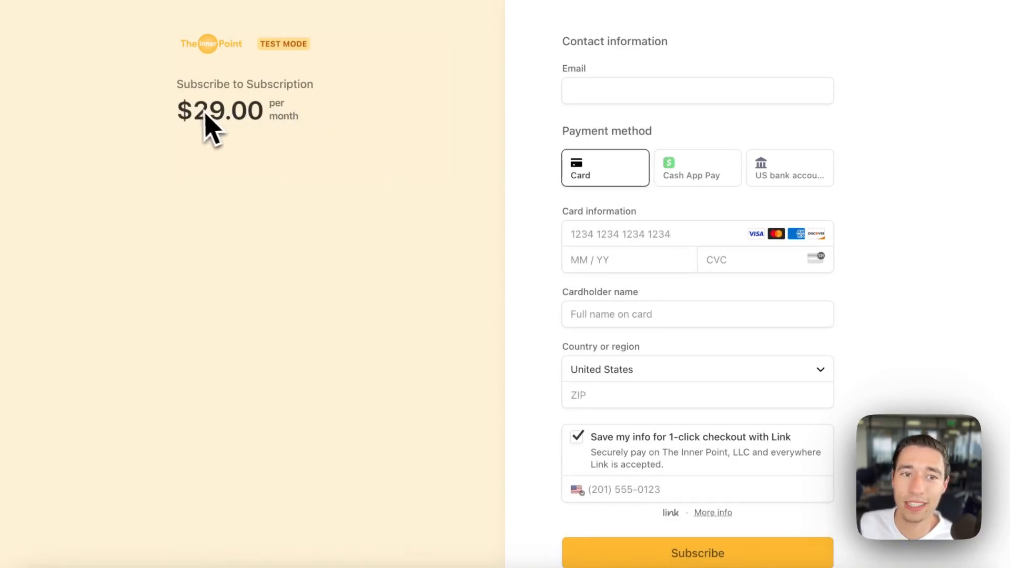
drag(195, 113, 288, 122)
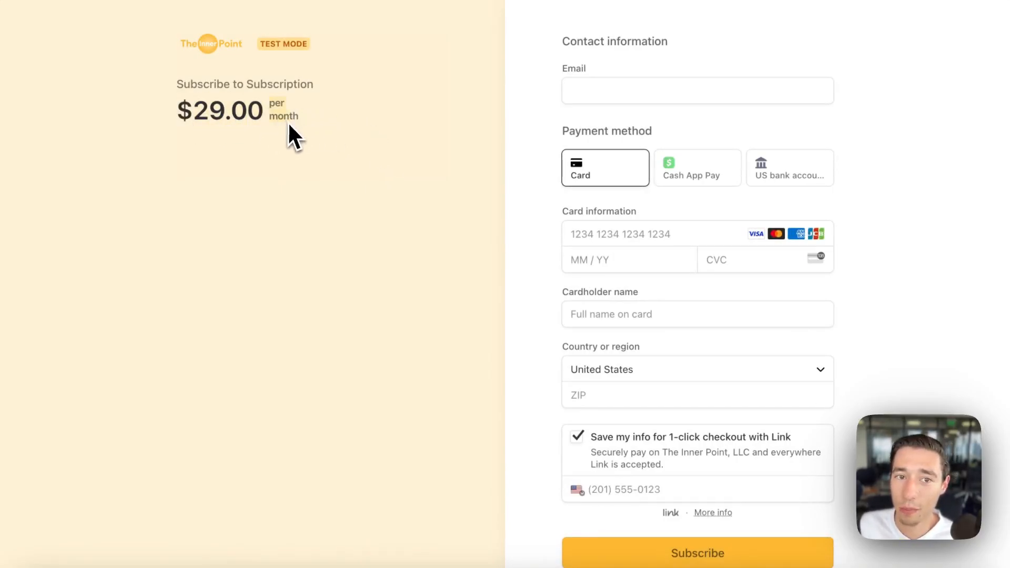
Step: Fill in the checkout form's contact email, card number, expiry, security code, cardholder name and ZIP code
click(611, 94)
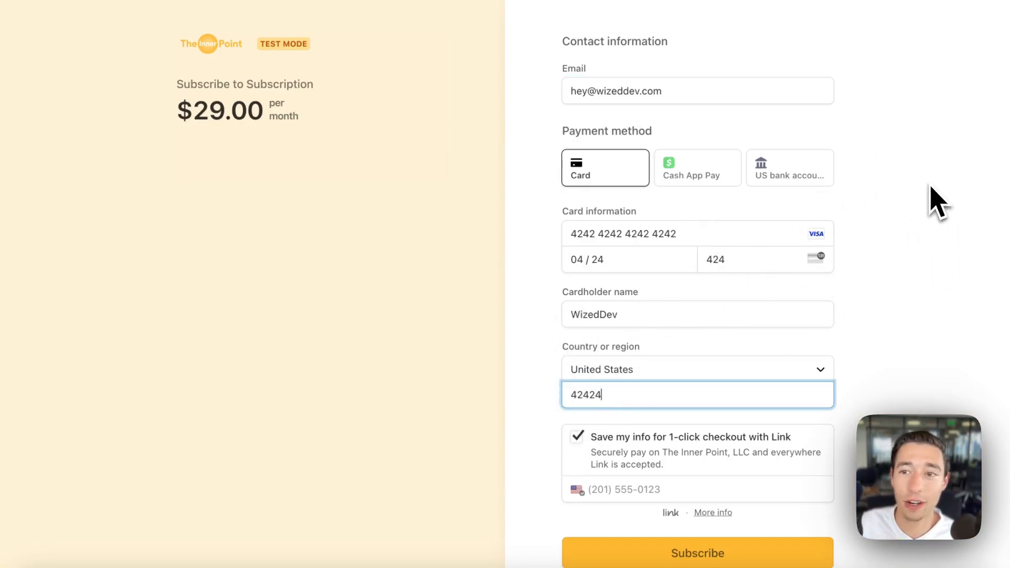
click(909, 234)
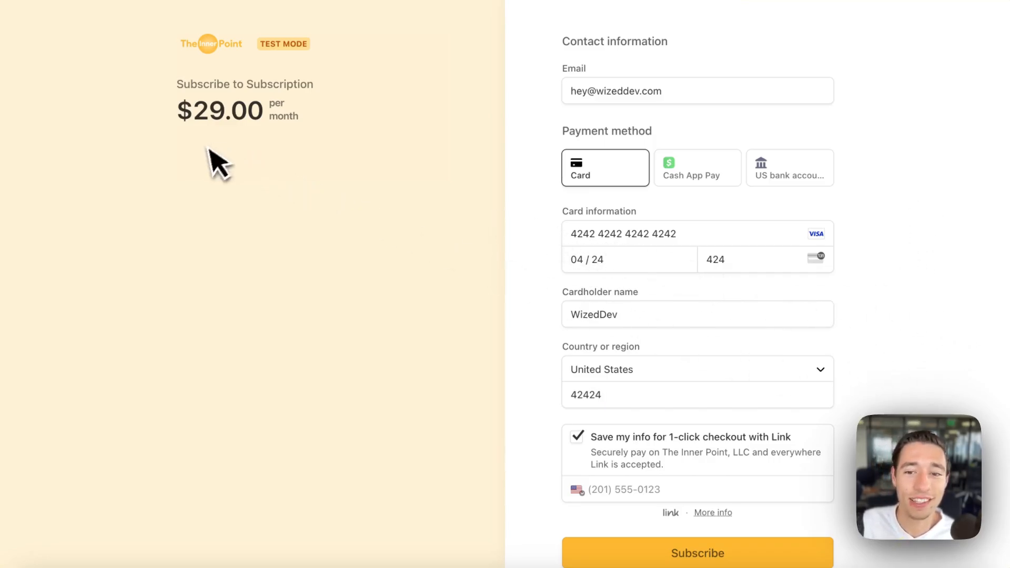
Step: Switch to the Stripe dashboard and start adding a new webhook endpoint from the developer settings
mouse_move(5, 289)
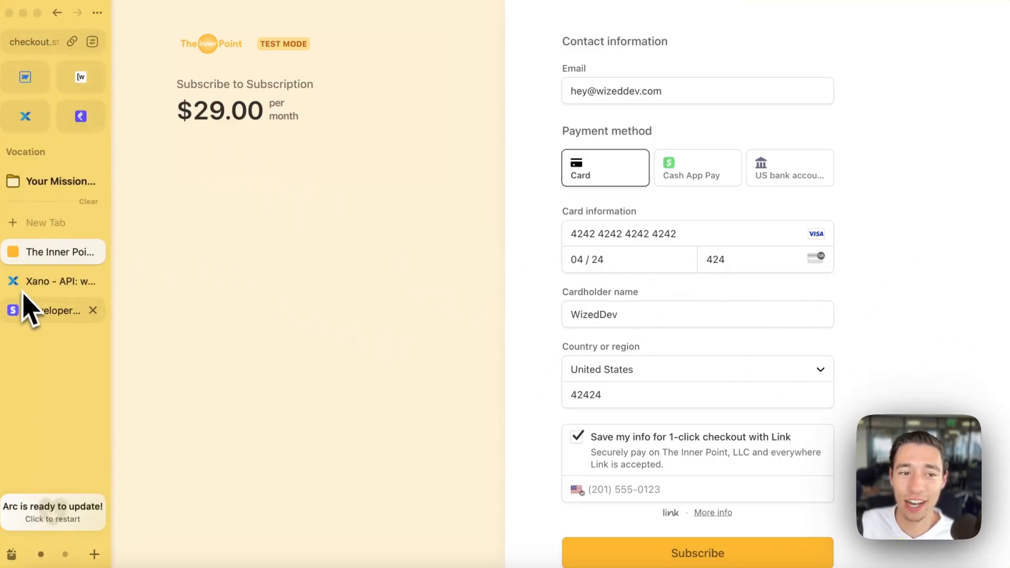
click(32, 314)
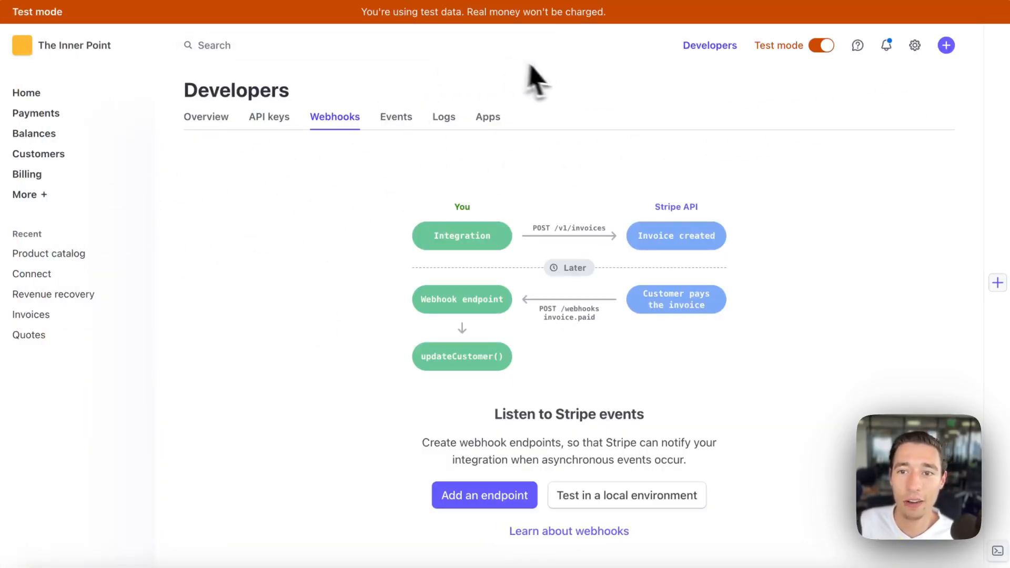
click(699, 48)
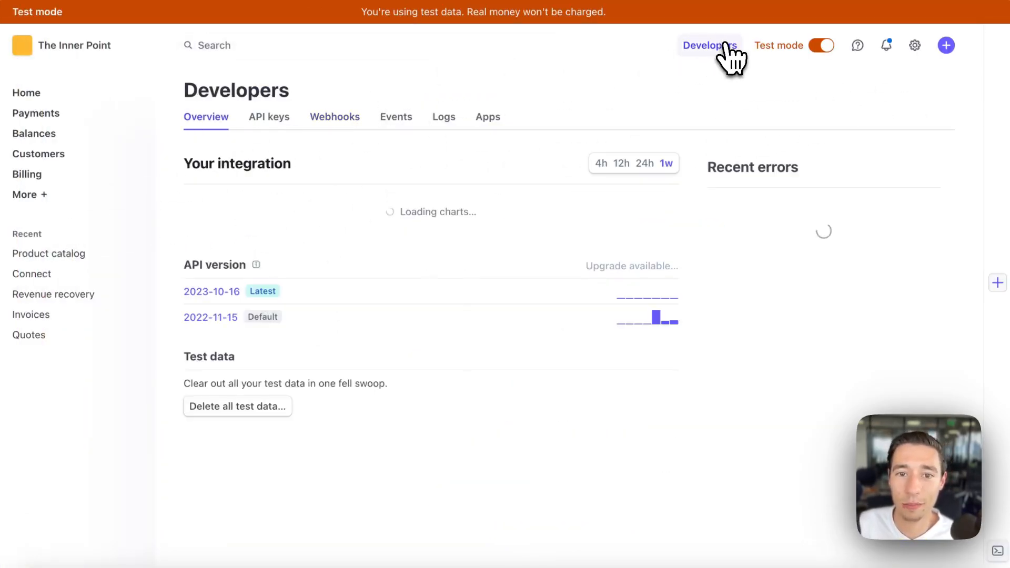
click(333, 119)
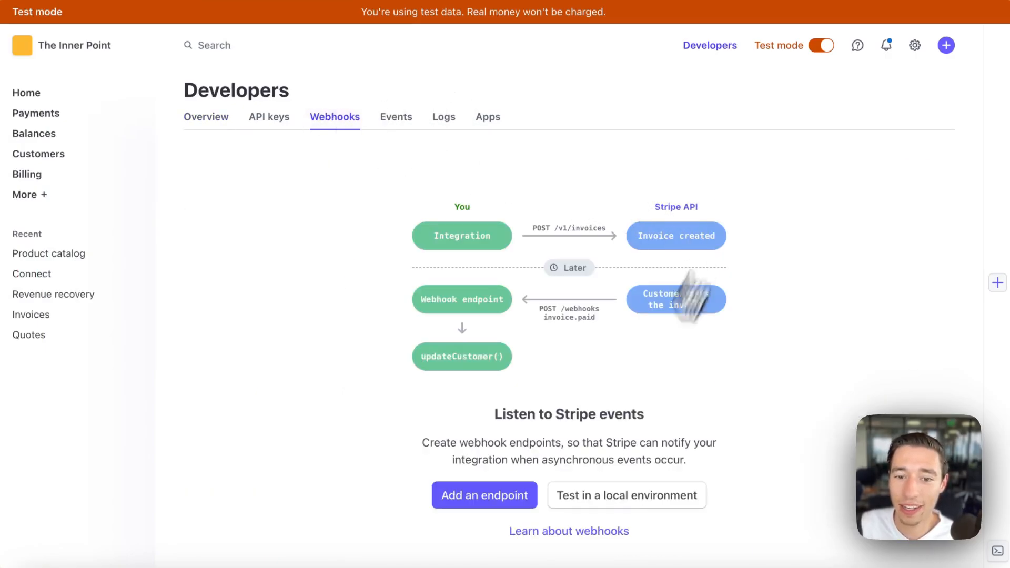
click(500, 503)
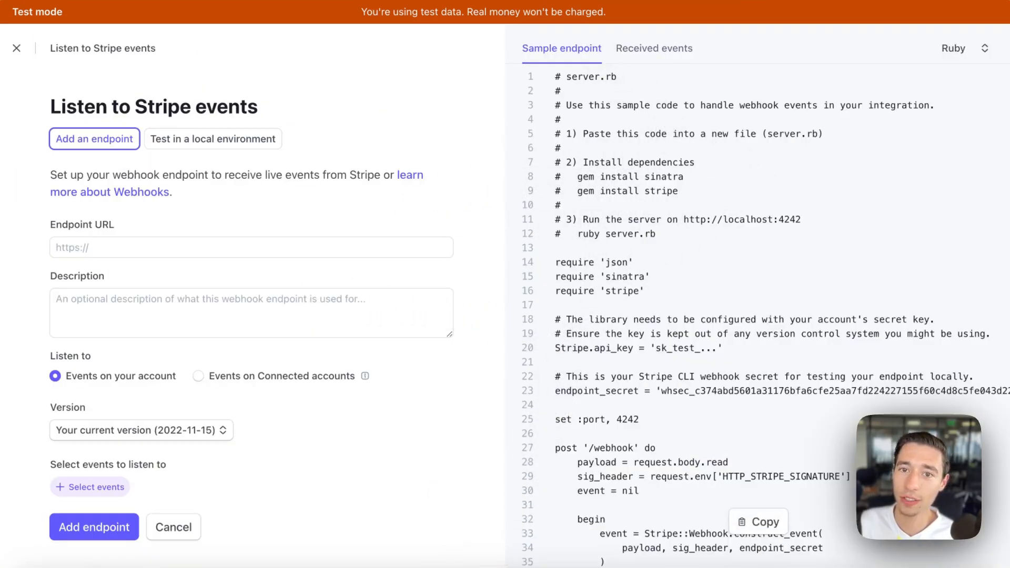
Step: Examine the sample endpoint code and the received events beside the new webhook endpoint form
drag(559, 74, 598, 563)
scroll(704, 268, up, 3)
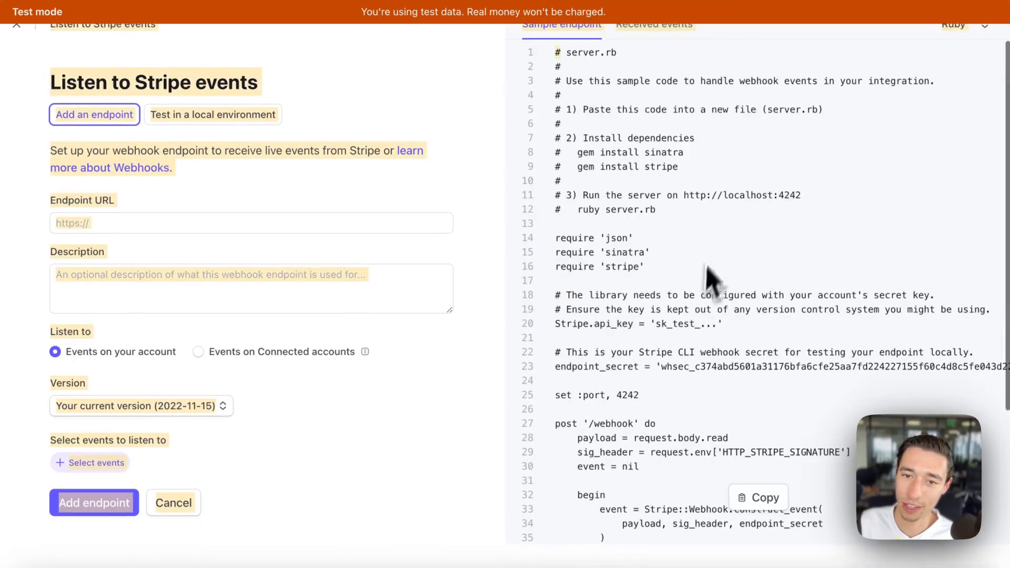
click(597, 171)
scroll(643, 315, up, 1)
click(668, 47)
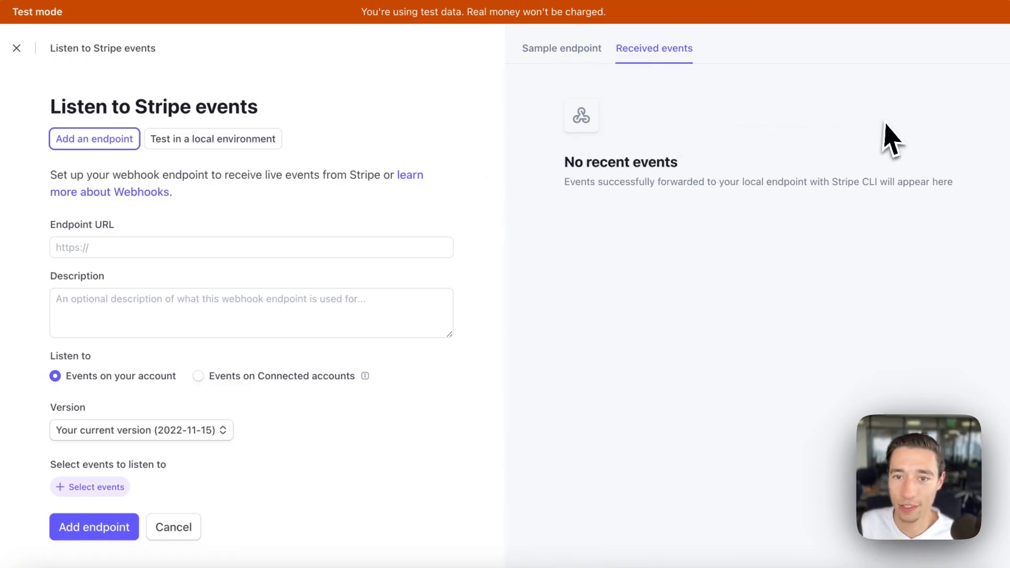
click(590, 55)
click(648, 59)
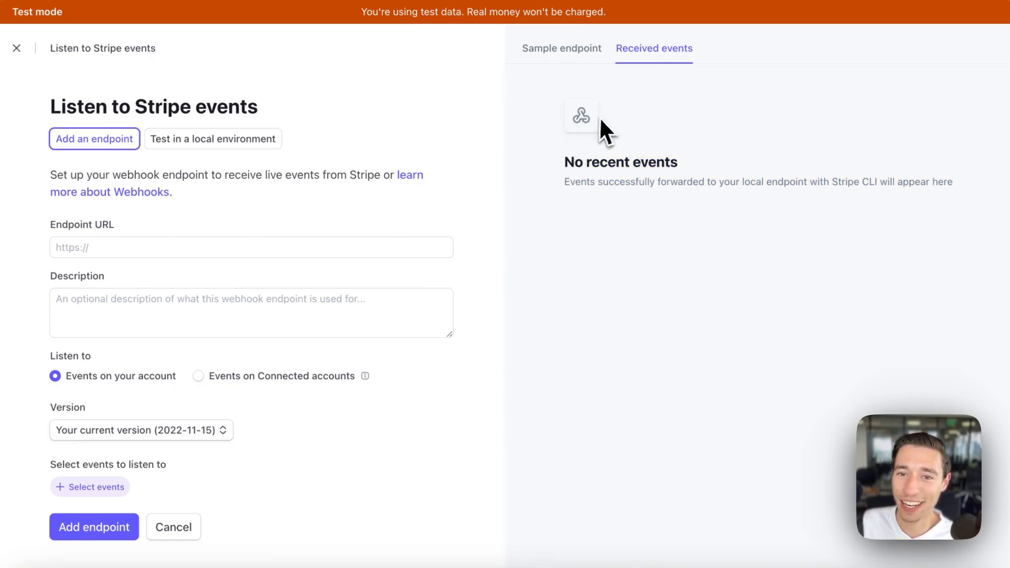
Step: Switch to Xano and copy the endpoint URL of the /webhook POST endpoint in the stripe-hosted-checkout API group
mouse_move(5, 226)
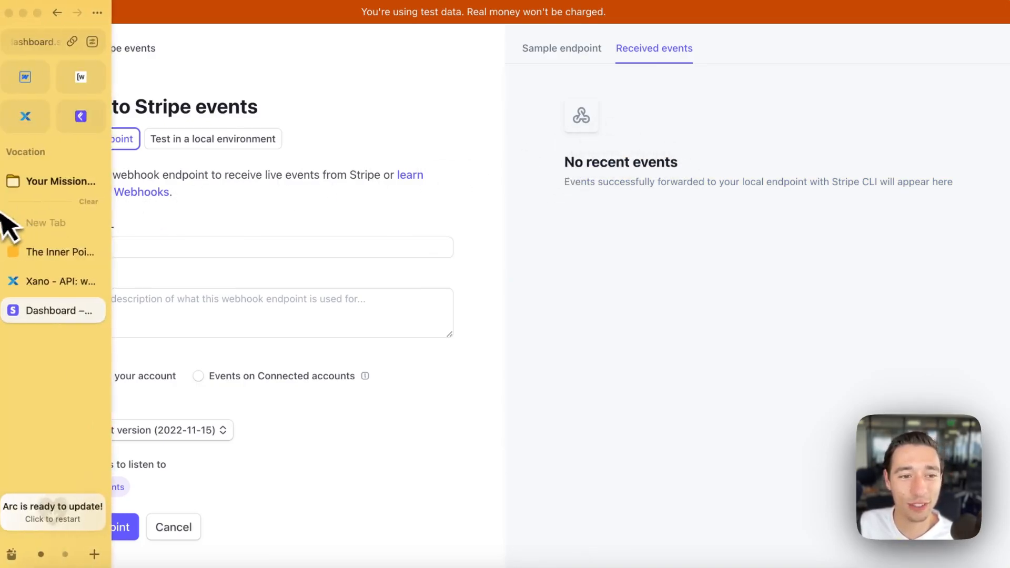
click(55, 282)
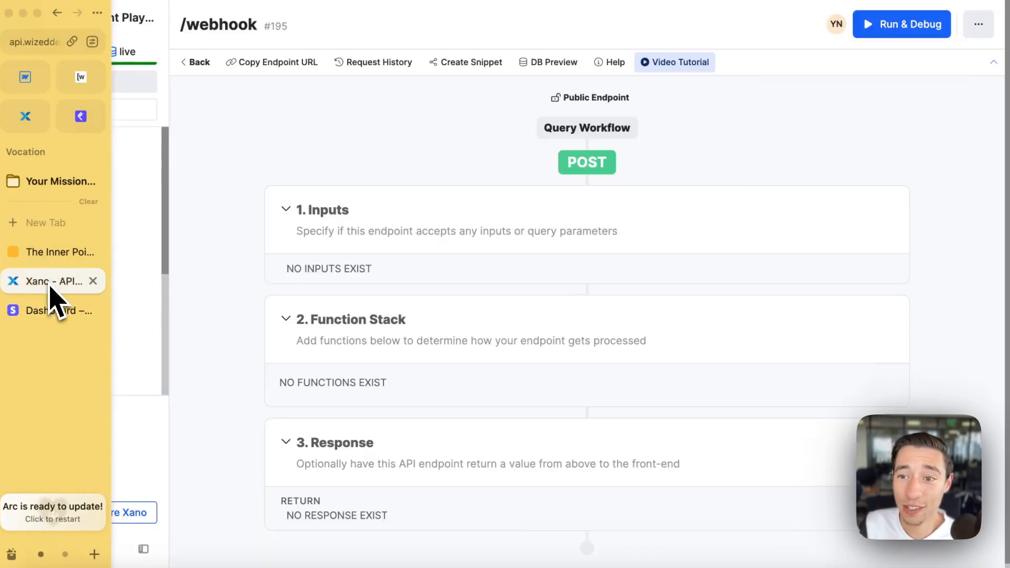
click(200, 63)
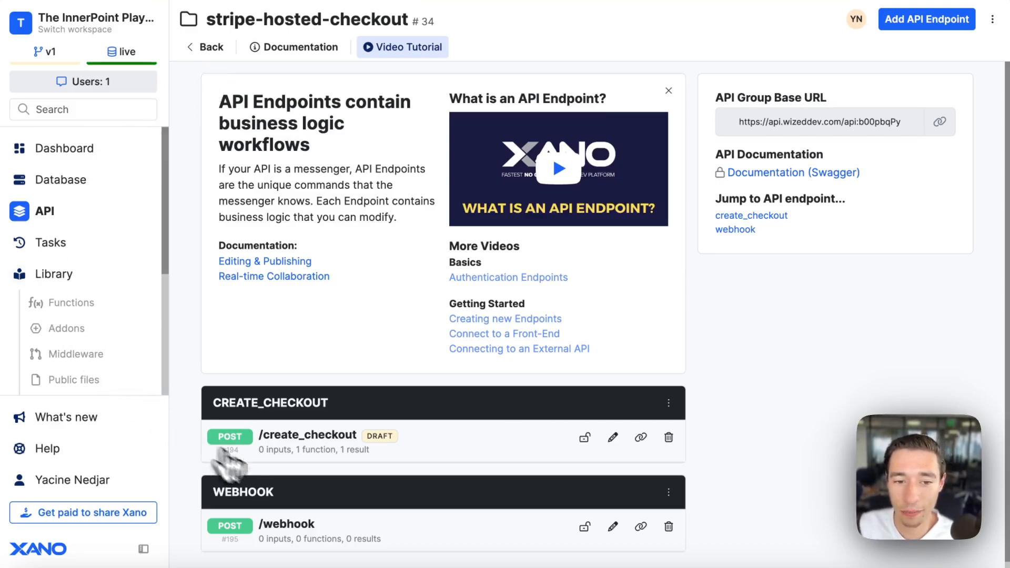
click(268, 524)
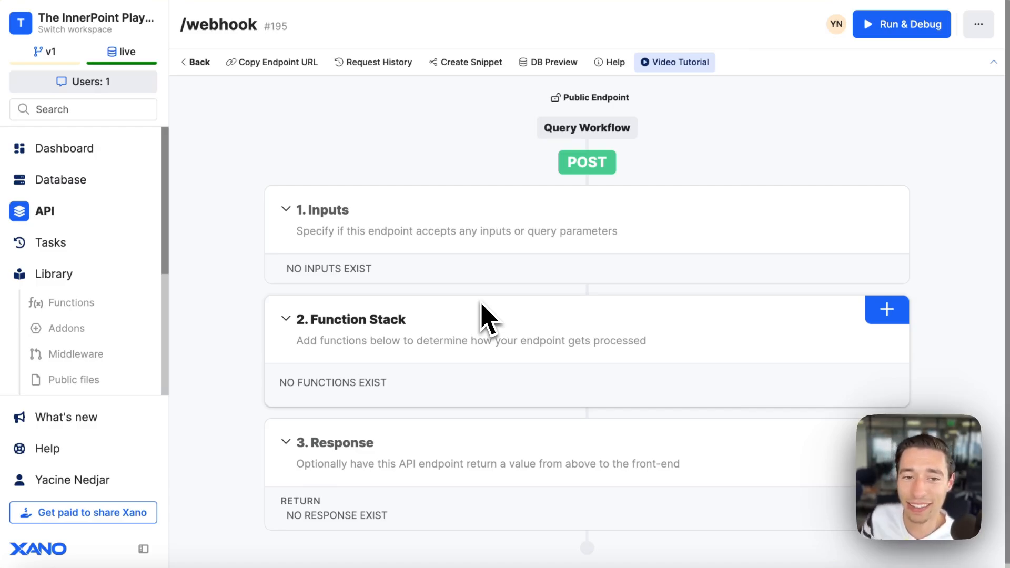
click(265, 62)
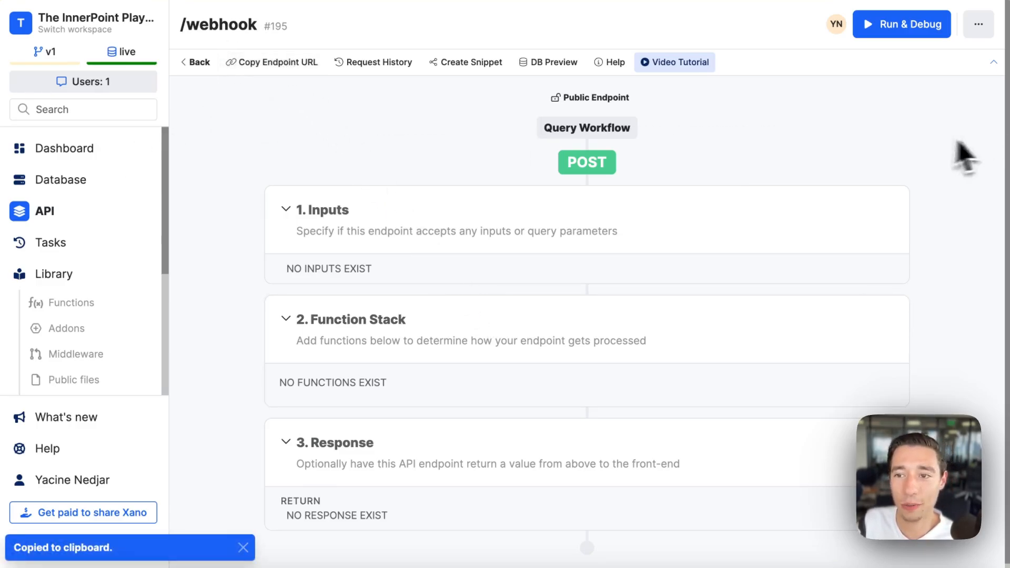
mouse_move(5, 203)
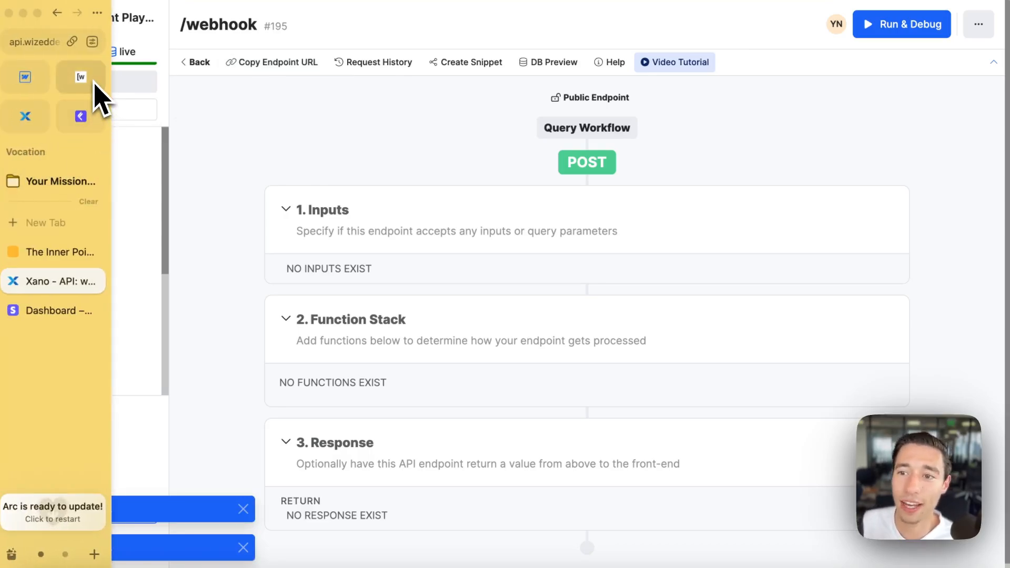
click(46, 258)
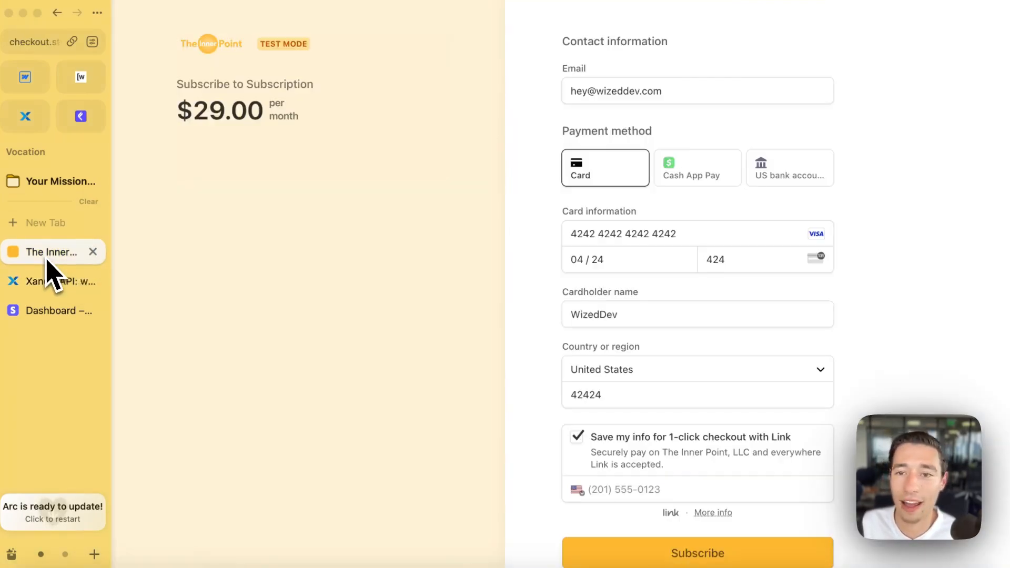
click(43, 314)
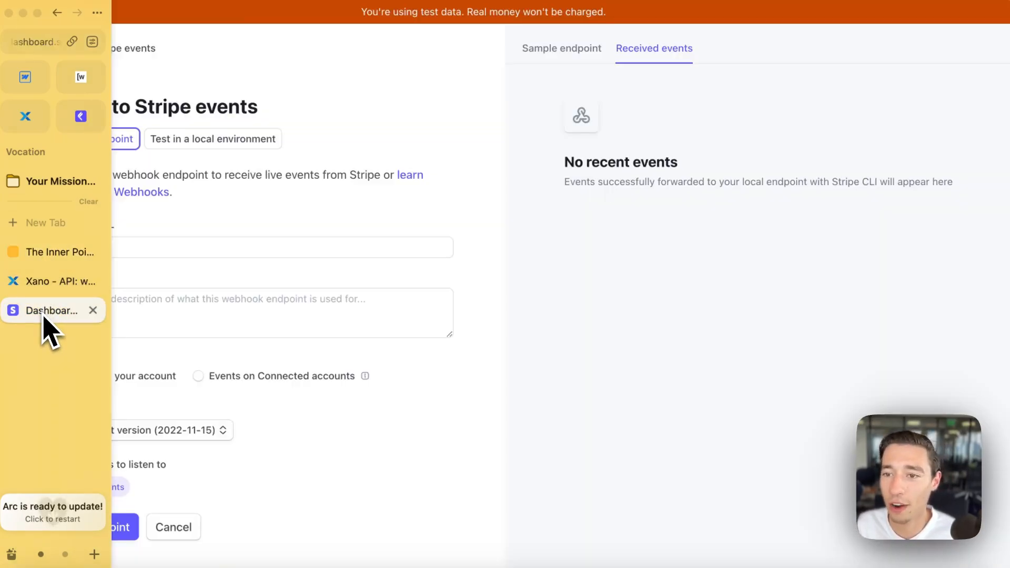
click(188, 248)
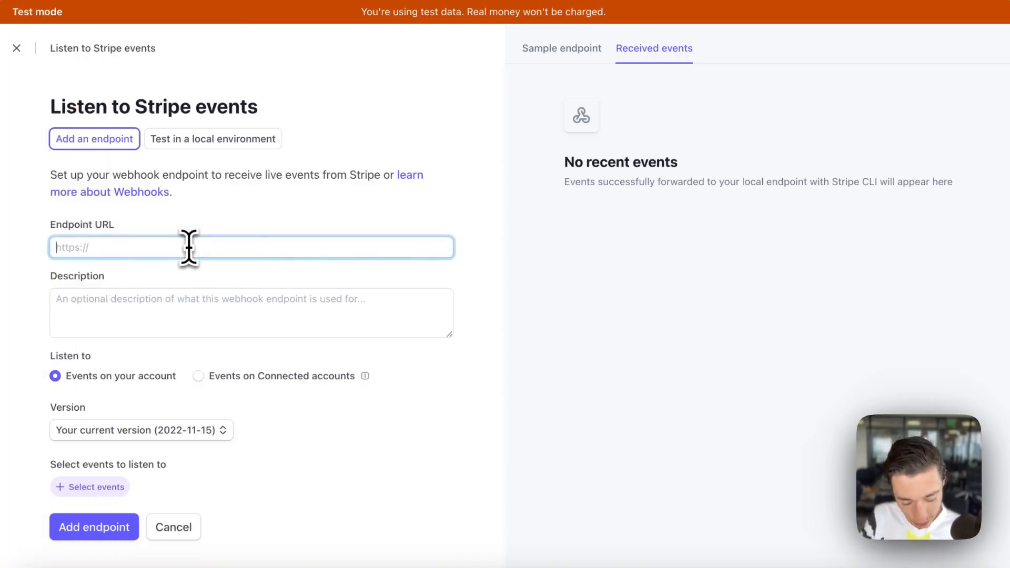
key(super+v)
click(260, 226)
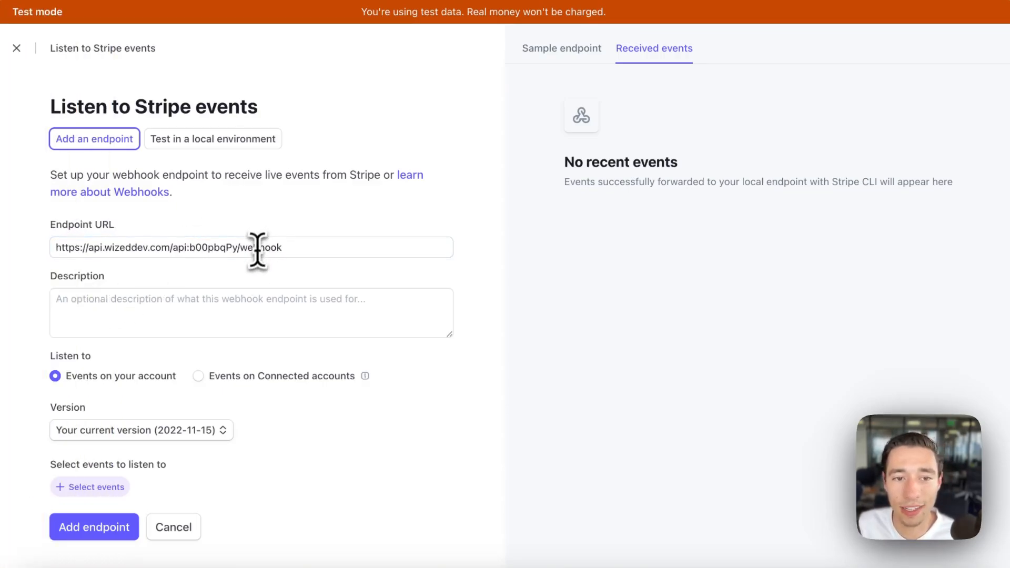
click(239, 250)
click(330, 226)
Step: Enter "Successful Checkout" as the webhook endpoint's description
click(206, 308)
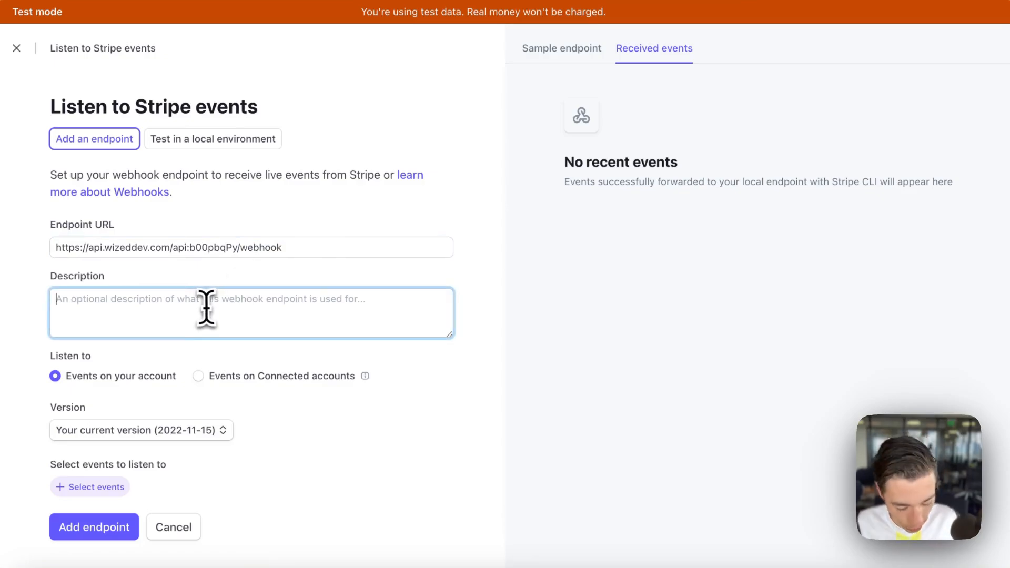
text(Success)
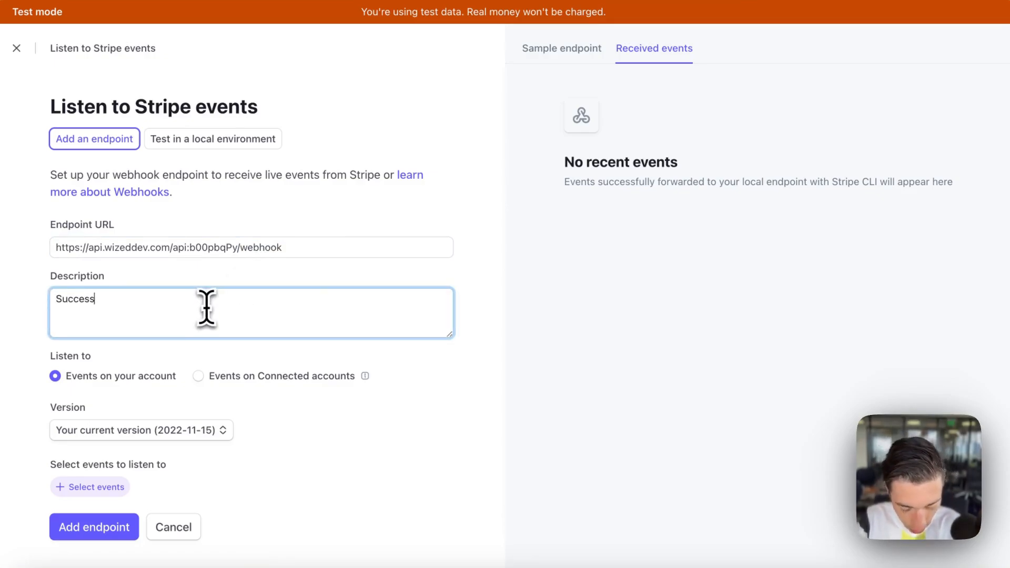
text(ful)
key(Caps_Lock)
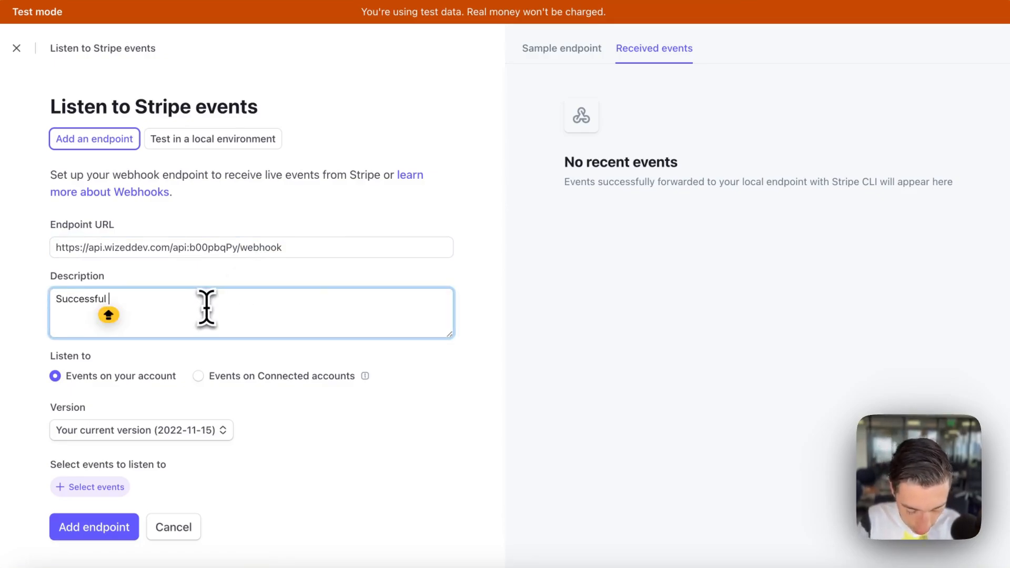
text(Checkout)
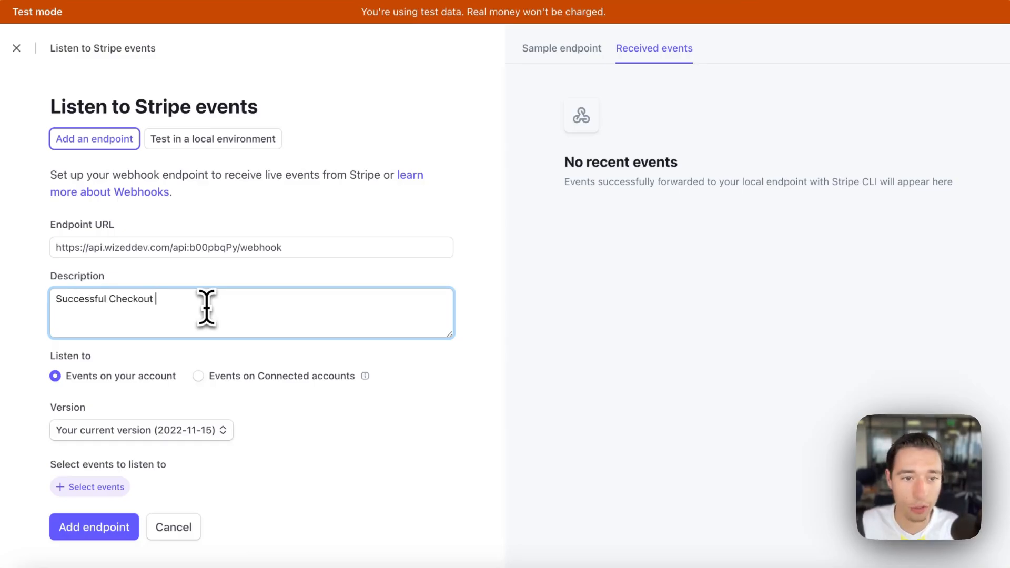
Step: Open the event selection for the webhook endpoint and search the events for "checkout"
scroll(237, 458, down, 1)
click(103, 462)
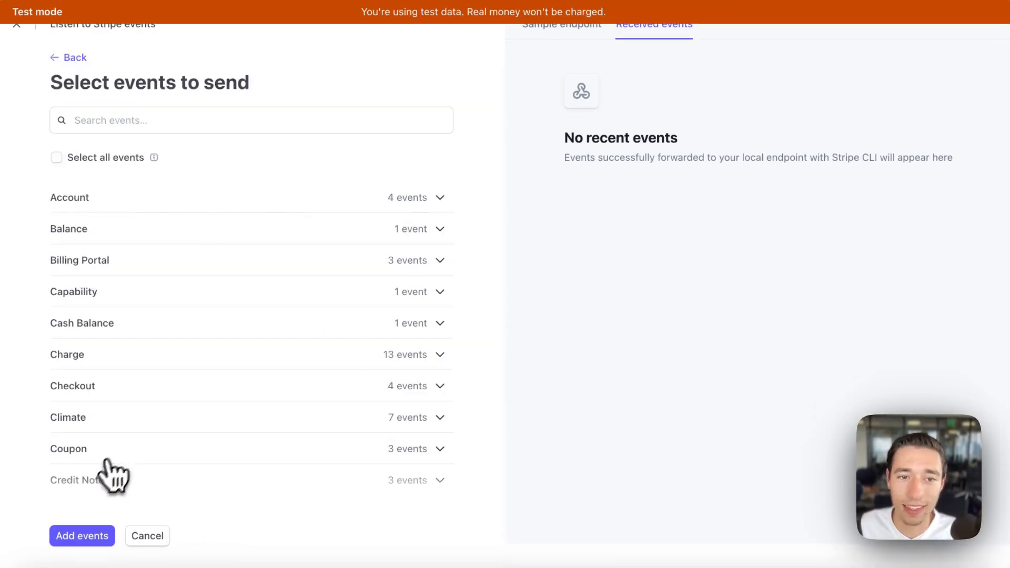
click(284, 120)
text(chceko)
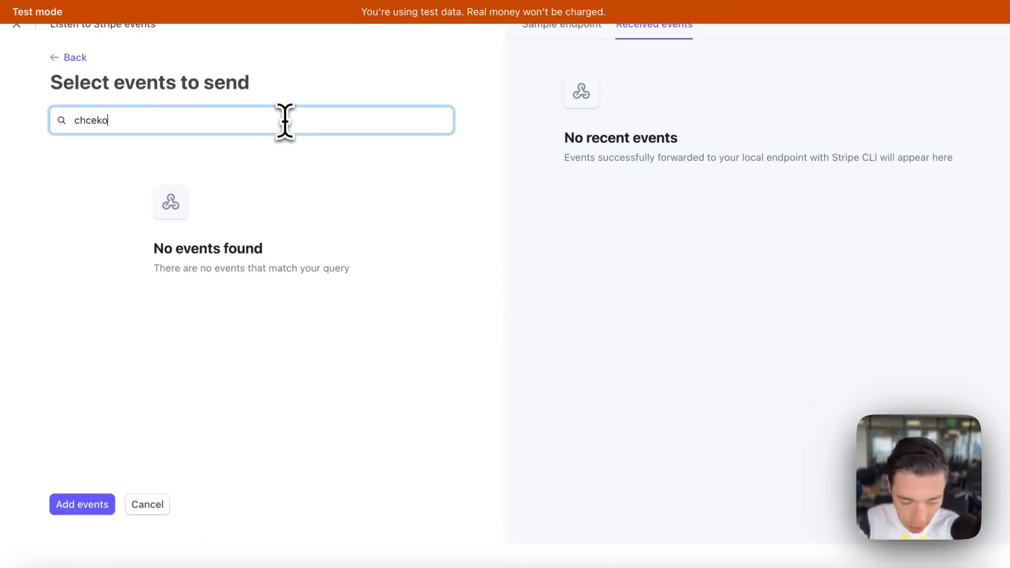
key(BackSpace)
key(BackSpace)
key(BackSpace)
key(BackSpace)
key(BackSpace)
key(BackSpace)
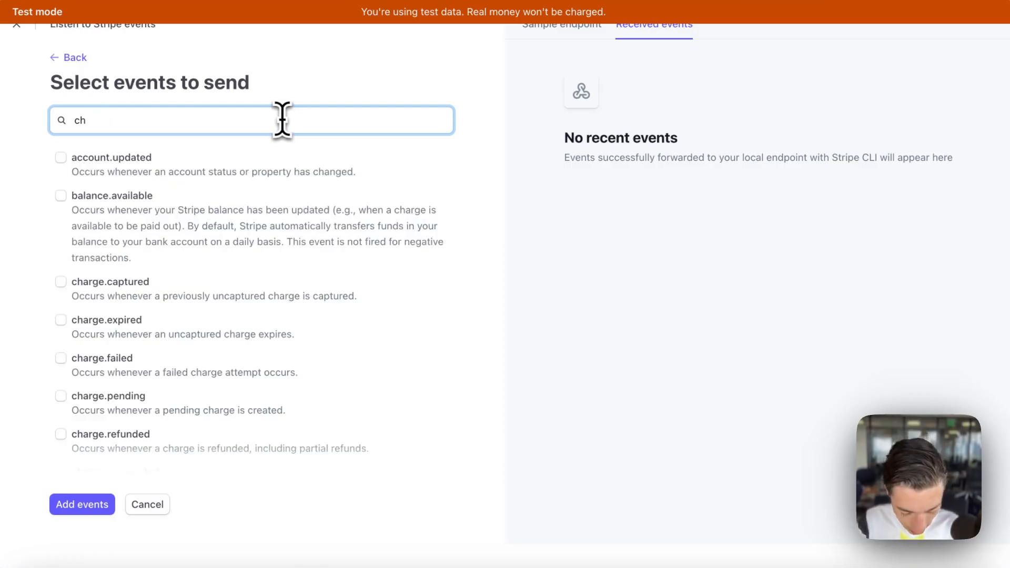
text(eckout)
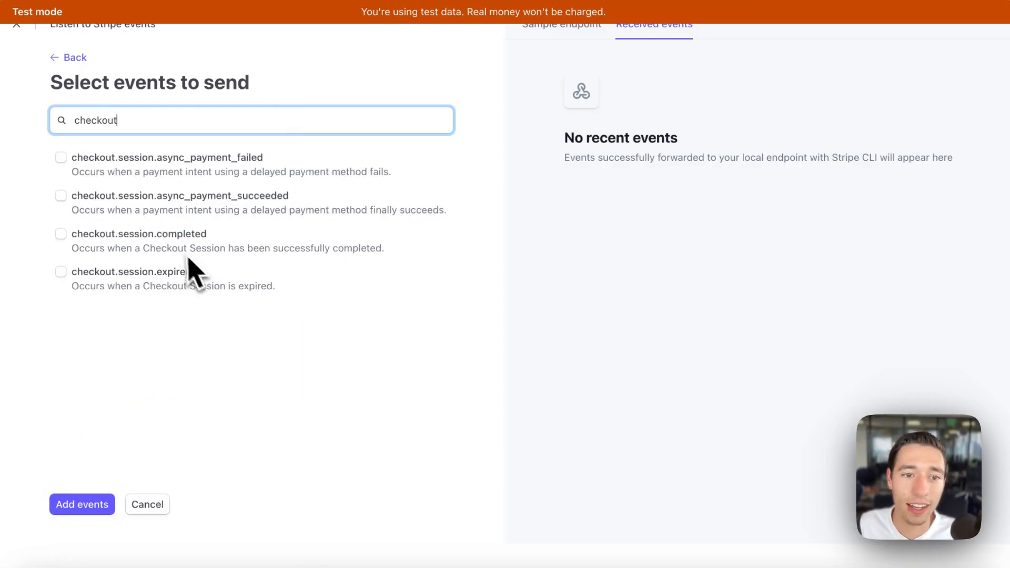
Step: Select the checkout.session.completed event, add it to the webhook, and create the endpoint
click(147, 242)
click(74, 506)
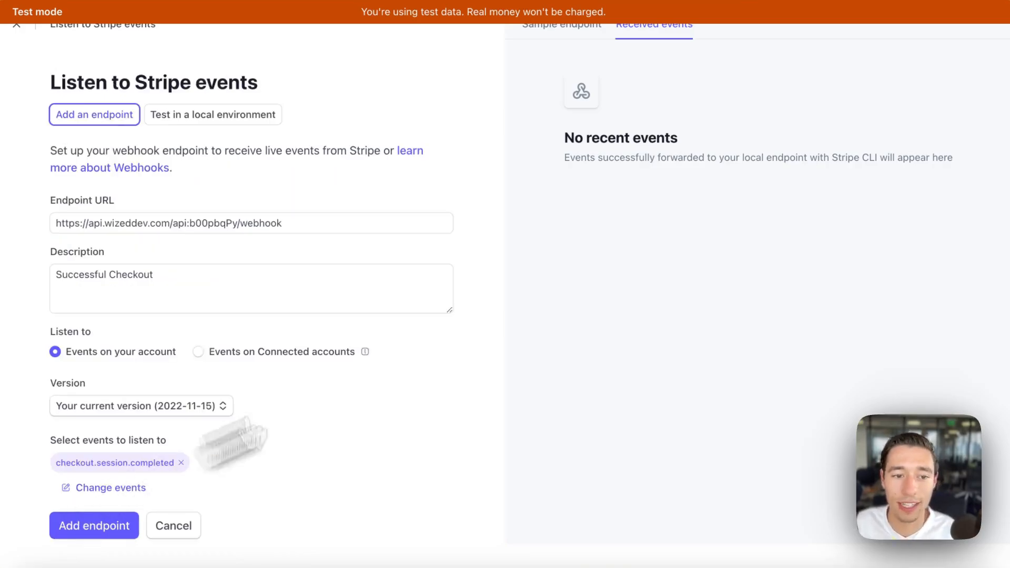
click(109, 524)
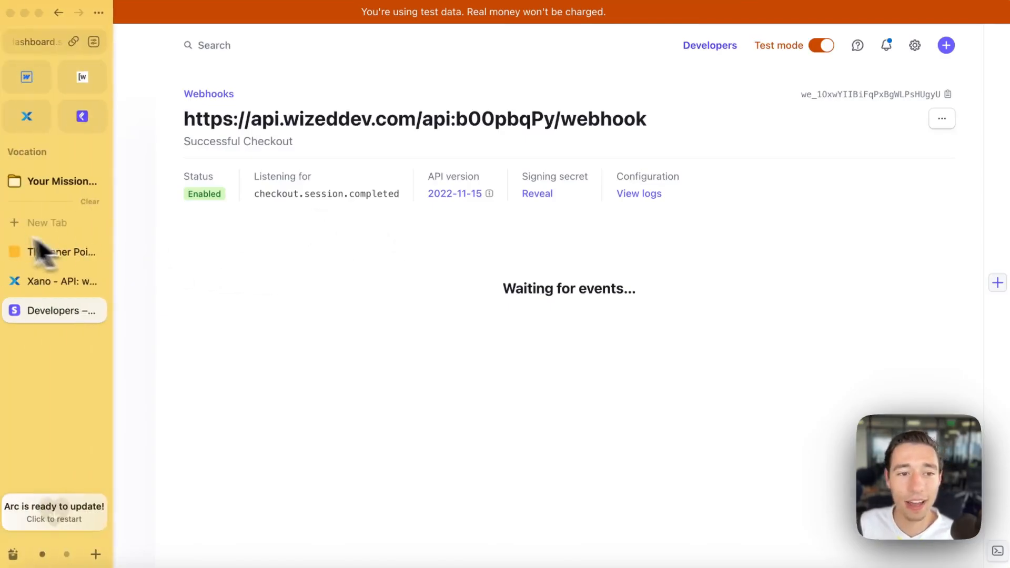
Step: Switch to the hosted checkout page and try to submit the $29.00 per month subscription
click(42, 254)
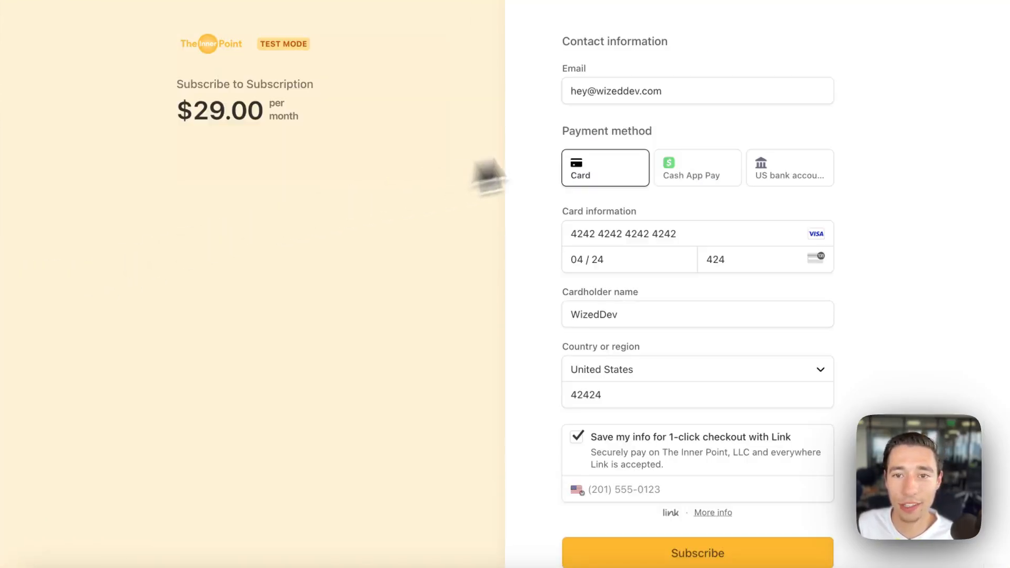
click(661, 558)
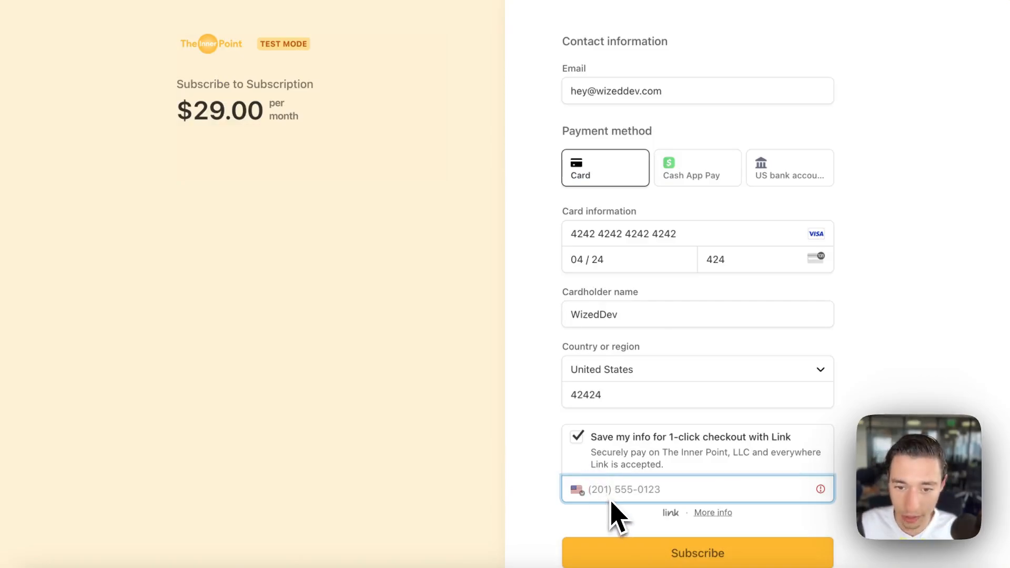
Step: Try to subscribe with a placeholder phone number for the saved Link info, then clear the phone number
text(00000000)
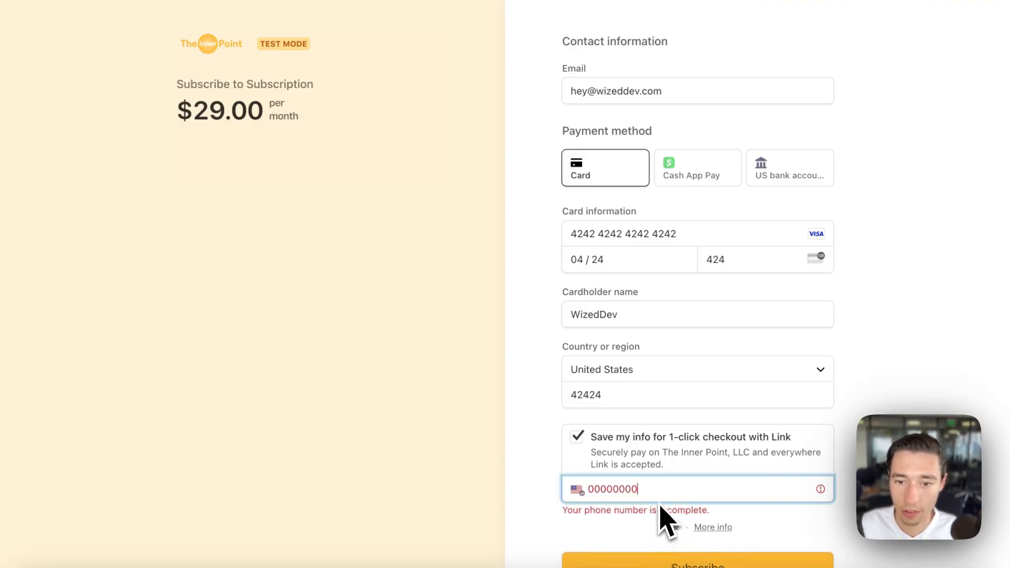
key(BackSpace)
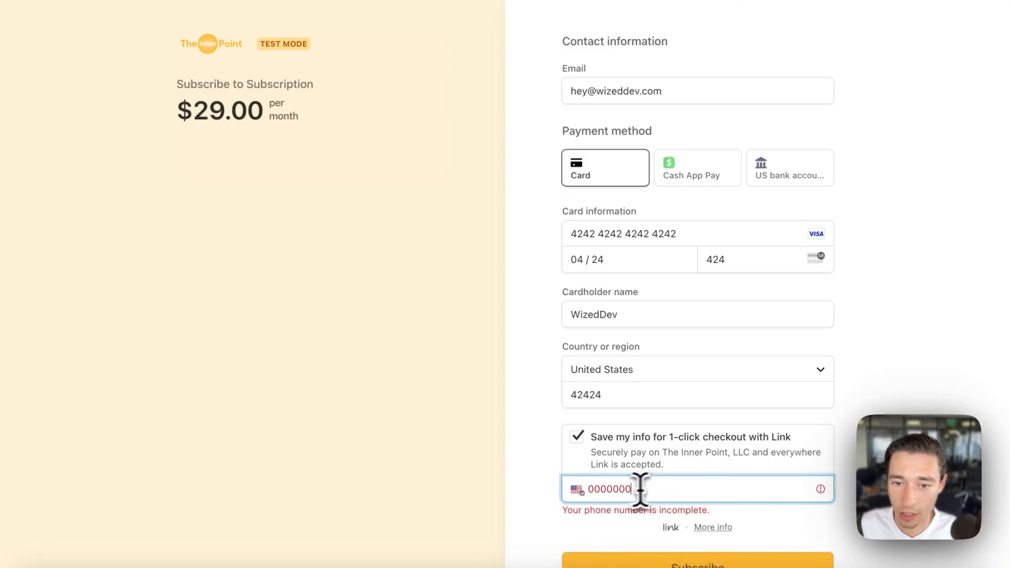
click(609, 490)
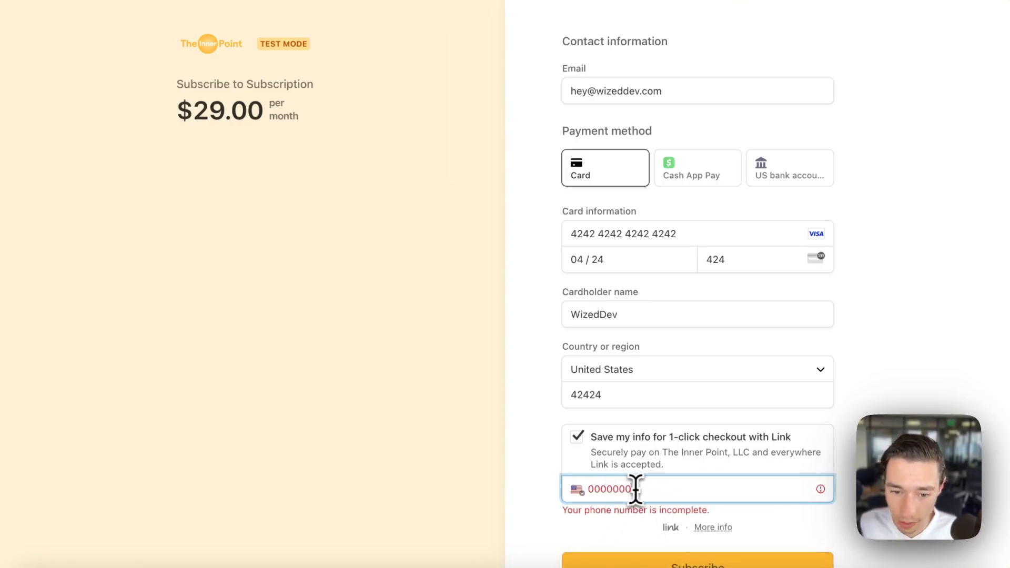
text(00)
click(711, 550)
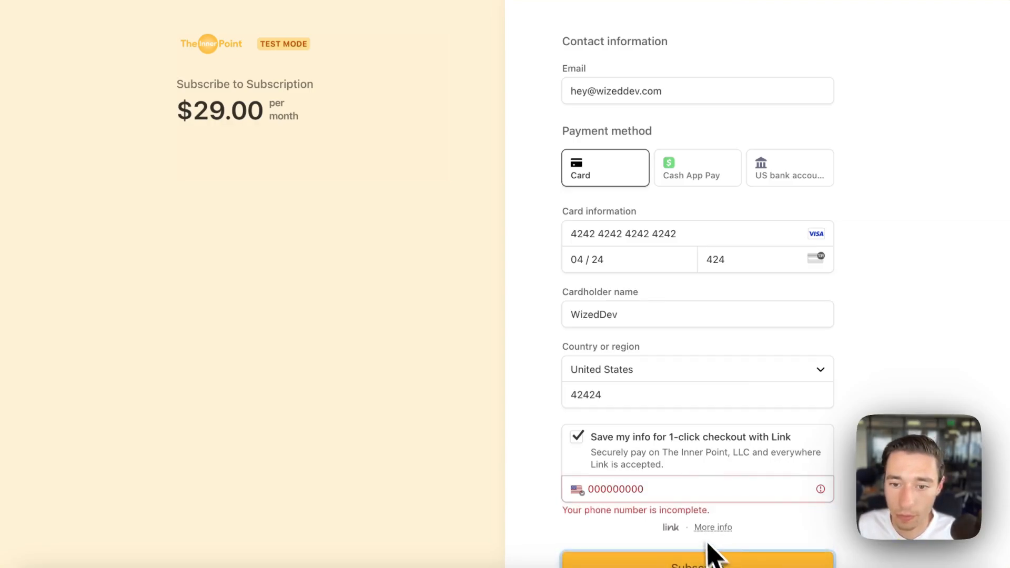
click(677, 485)
text(0)
click(650, 562)
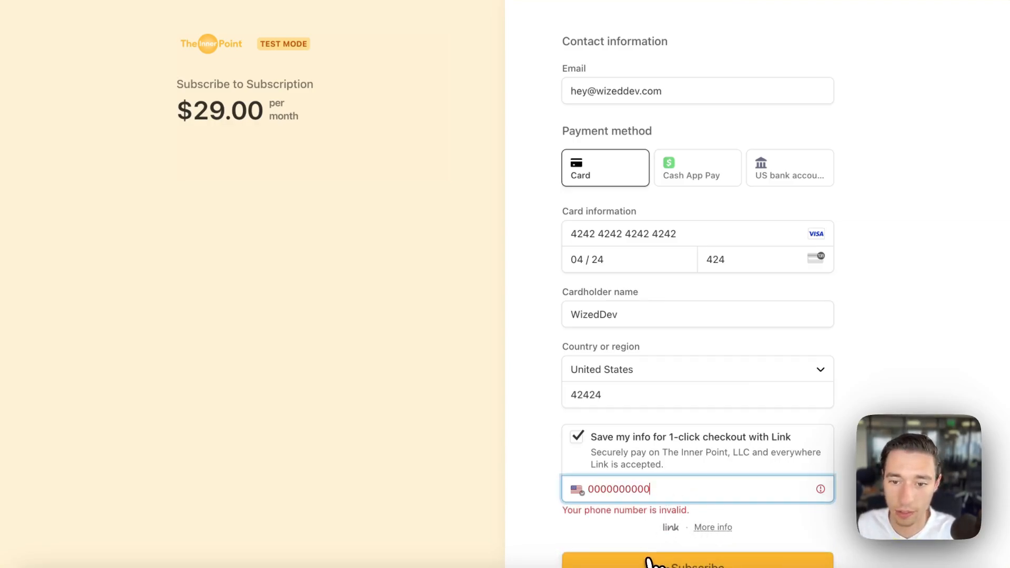
double_click(643, 488)
key(BackSpace)
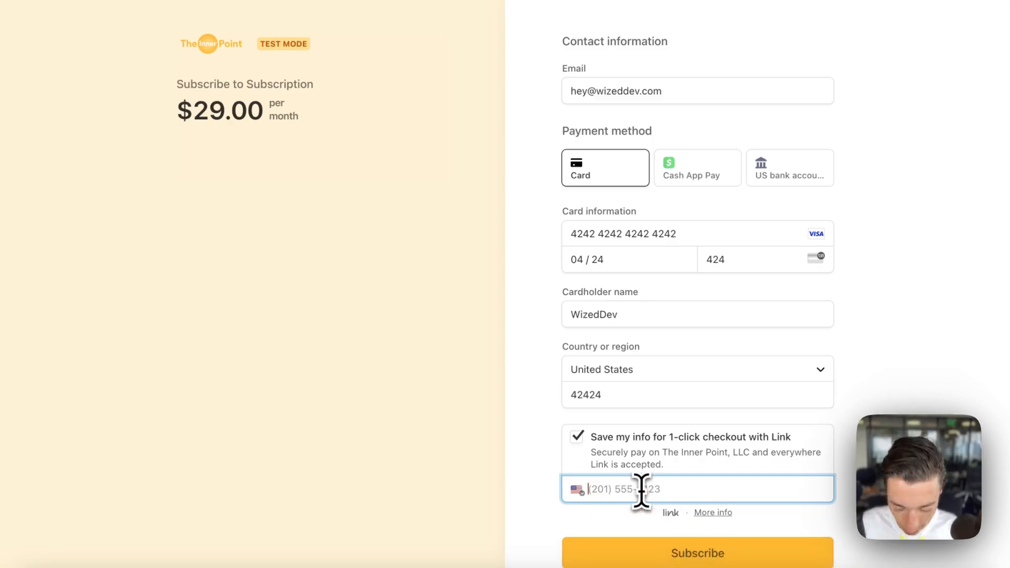
Step: Turn off saving the info for 1-click checkout with Link and submit the subscription
click(602, 439)
click(611, 506)
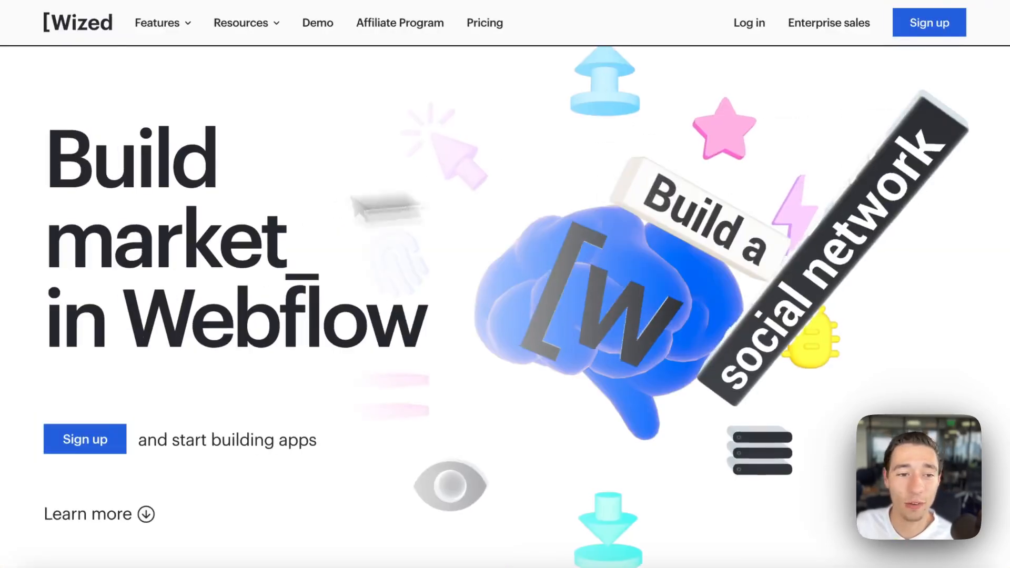
Step: Close the Wized page reached after checkout and reload the webhook endpoint's details page in Stripe
mouse_move(34, 311)
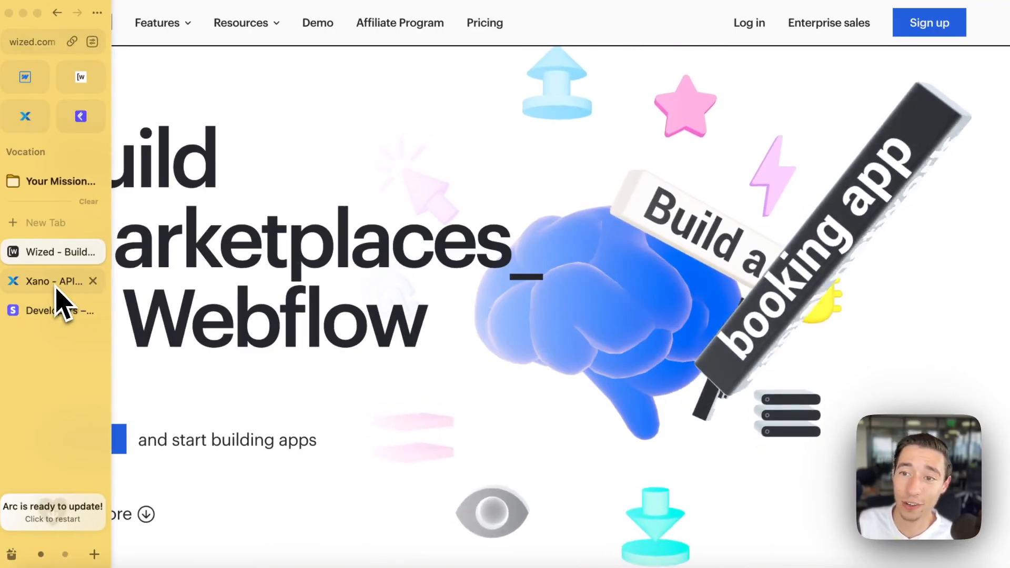
click(94, 252)
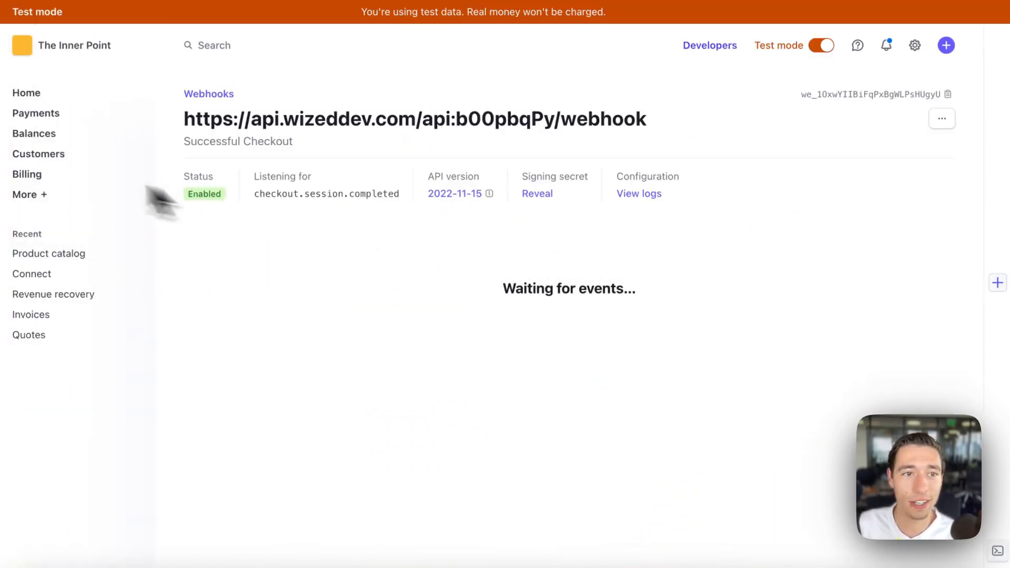
mouse_move(36, 117)
click(27, 43)
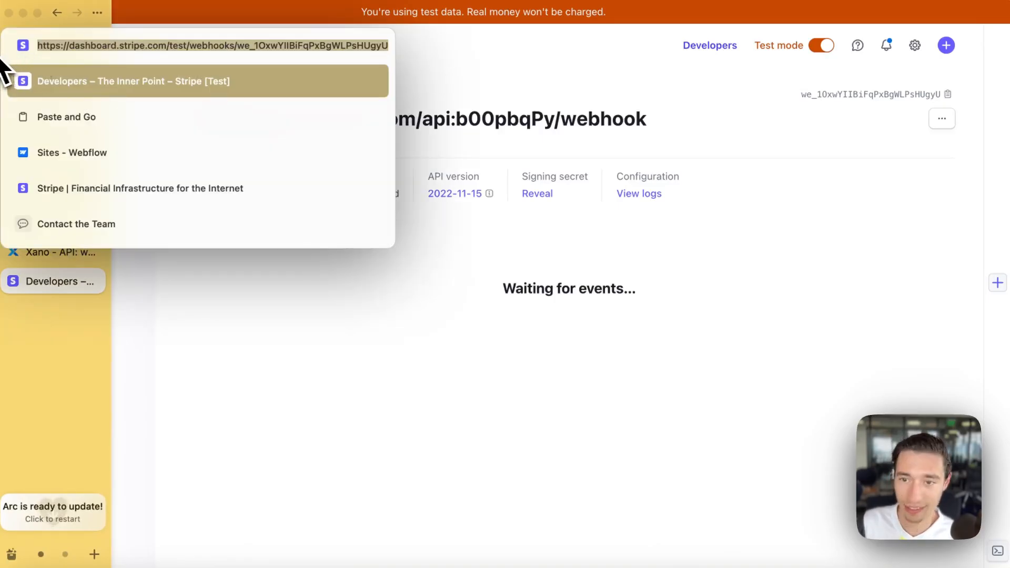
key(Escape)
key(super+r)
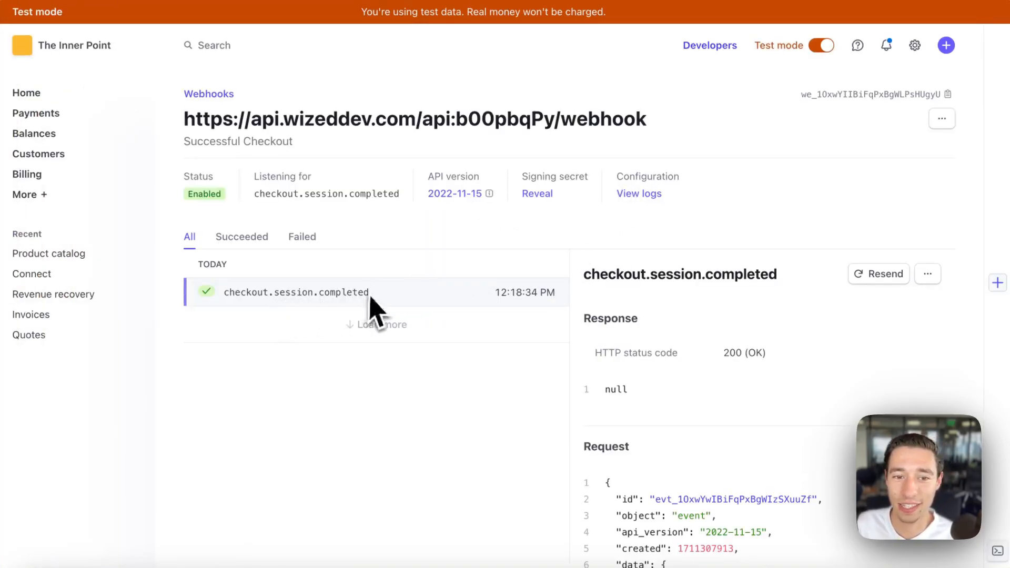
Step: Examine the request body of the checkout.session.completed event and highlight its client_reference_id line
scroll(670, 433, down, 10)
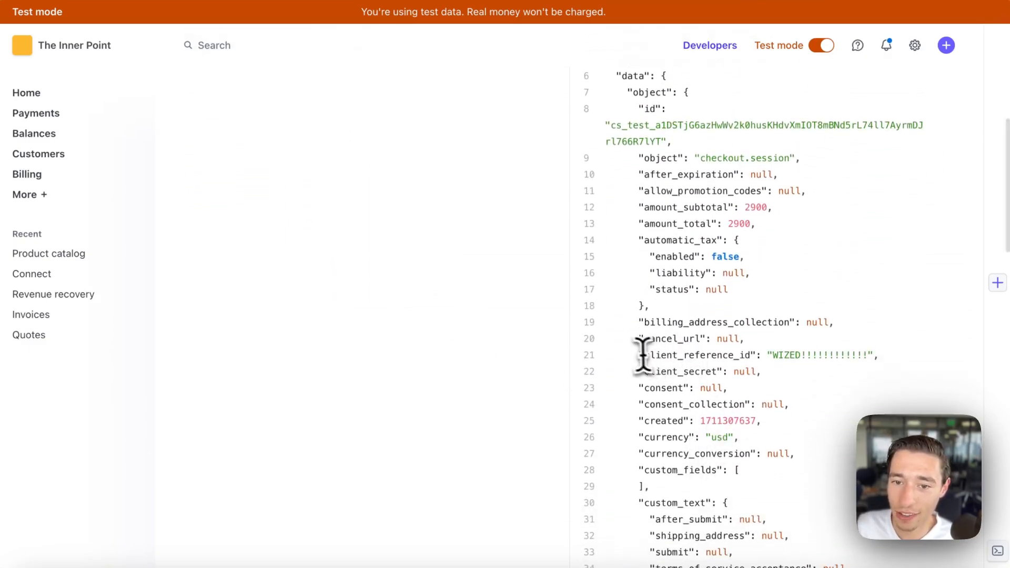
drag(635, 357, 878, 358)
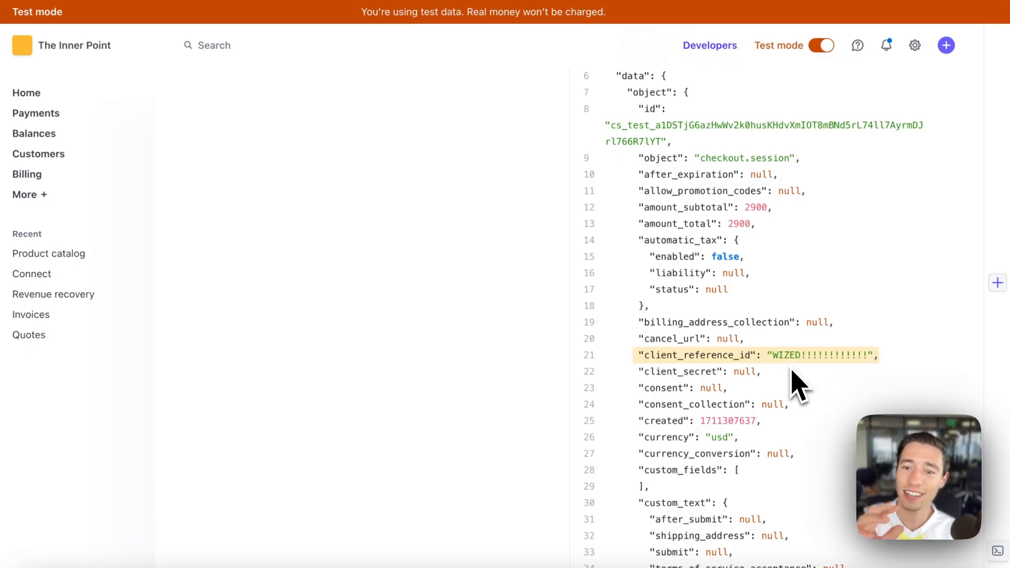
scroll(790, 363, up, 2)
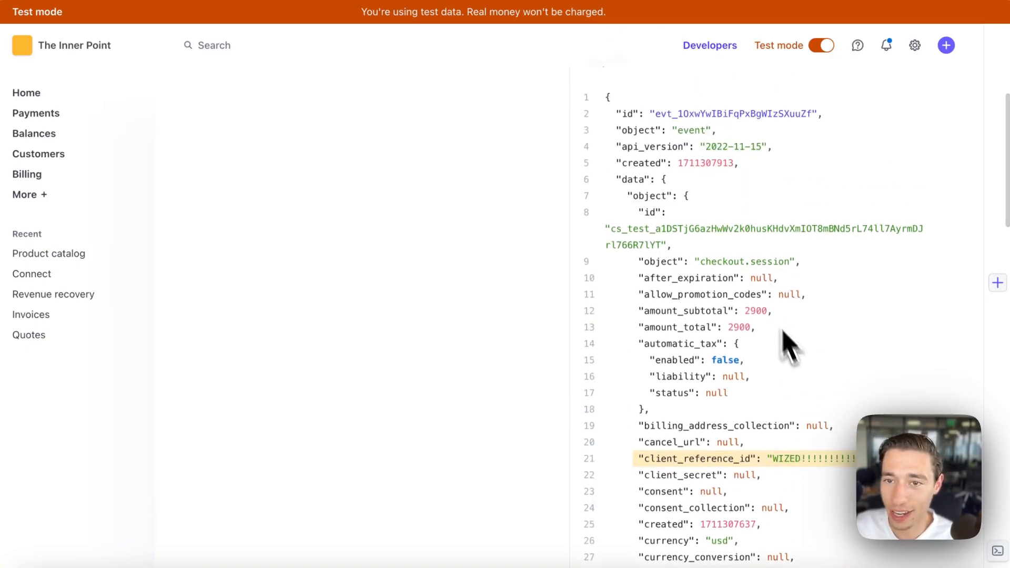
Step: Review the customer_details section of the event's request body and highlight the customer's email value
scroll(785, 343, down, 7)
scroll(794, 466, down, 5)
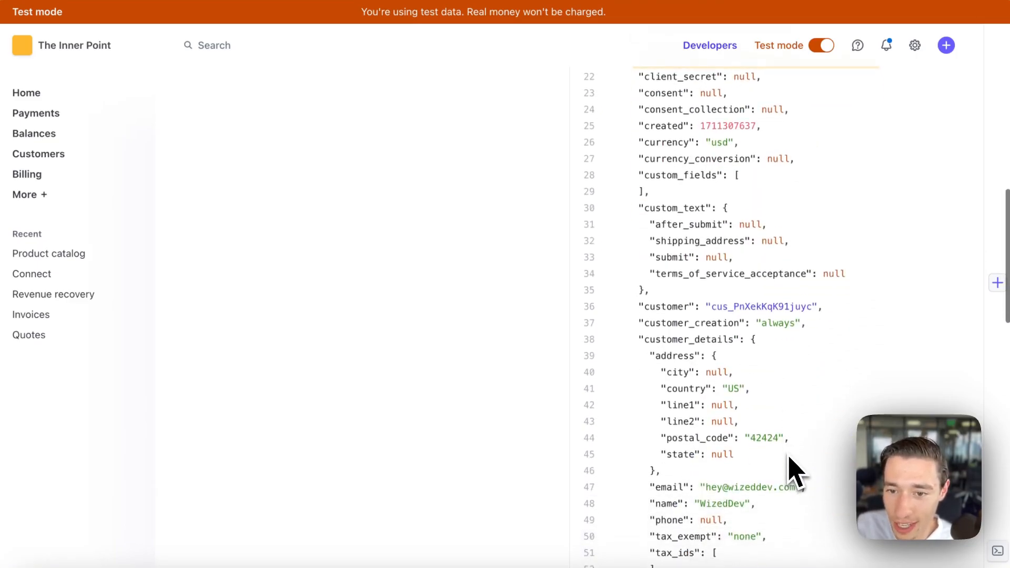
scroll(788, 455, down, 1)
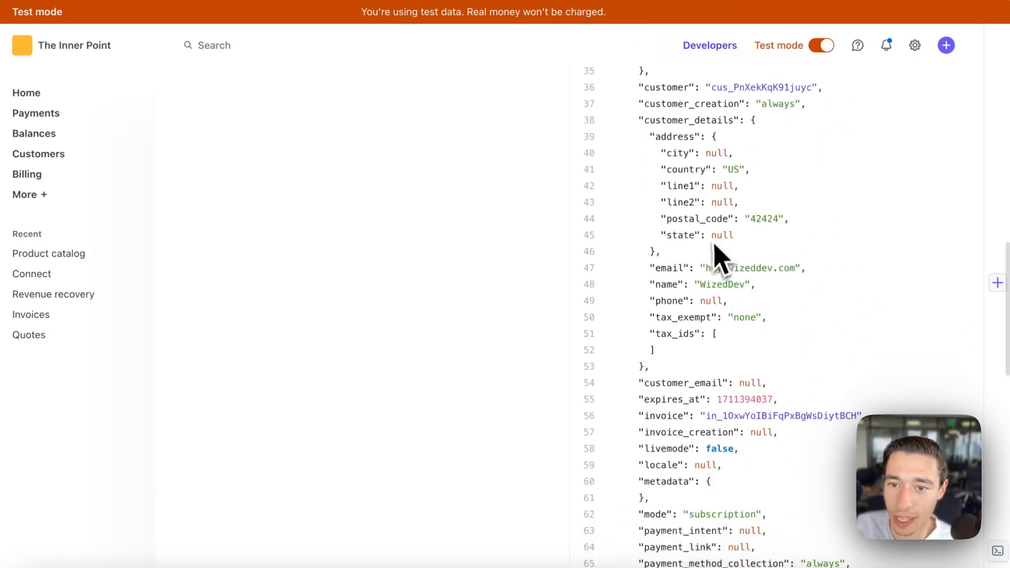
drag(701, 268, 894, 266)
click(894, 266)
drag(699, 270, 889, 272)
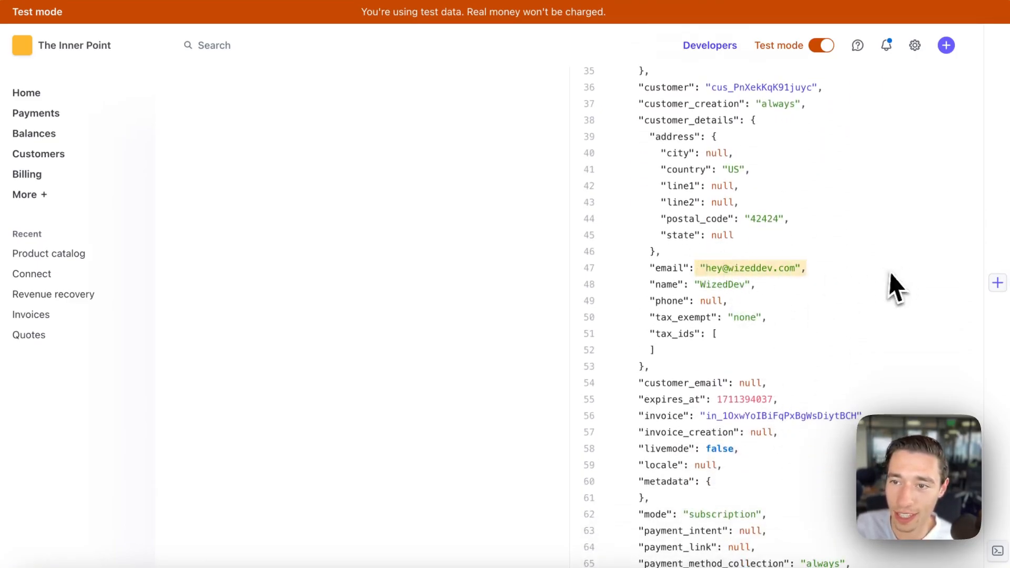
scroll(807, 323, down, 3)
click(806, 334)
Step: Highlight the mode value and the payment_status line further down in the event's request body
scroll(796, 369, down, 2)
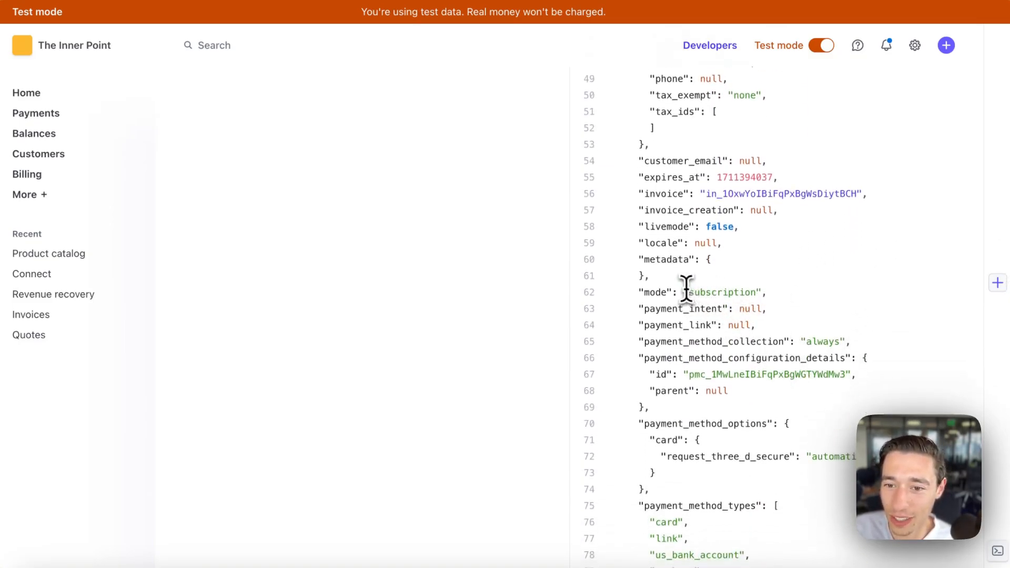
drag(686, 292, 769, 292)
scroll(821, 500, down, 3)
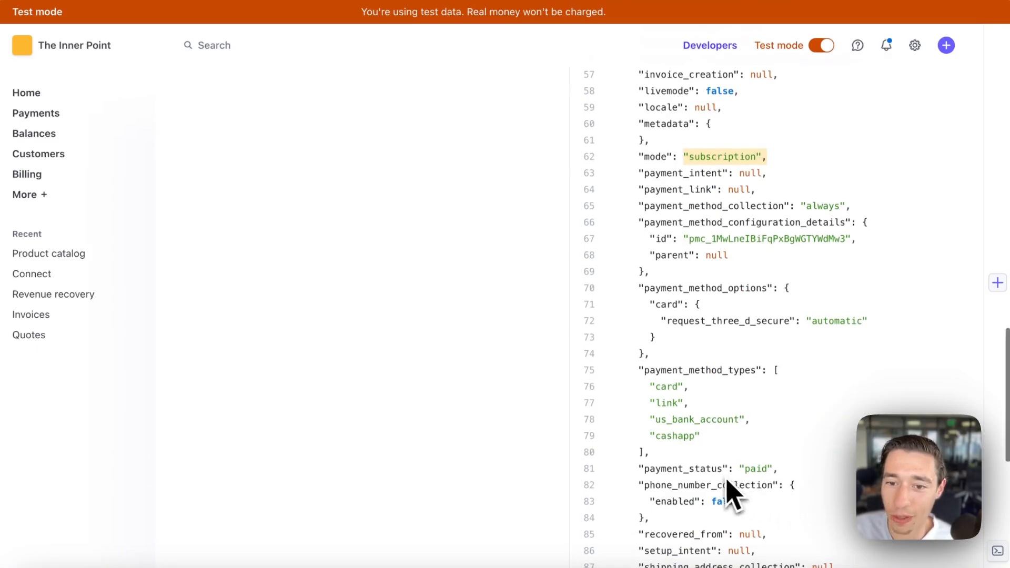
scroll(728, 491, down, 1)
drag(644, 419, 778, 420)
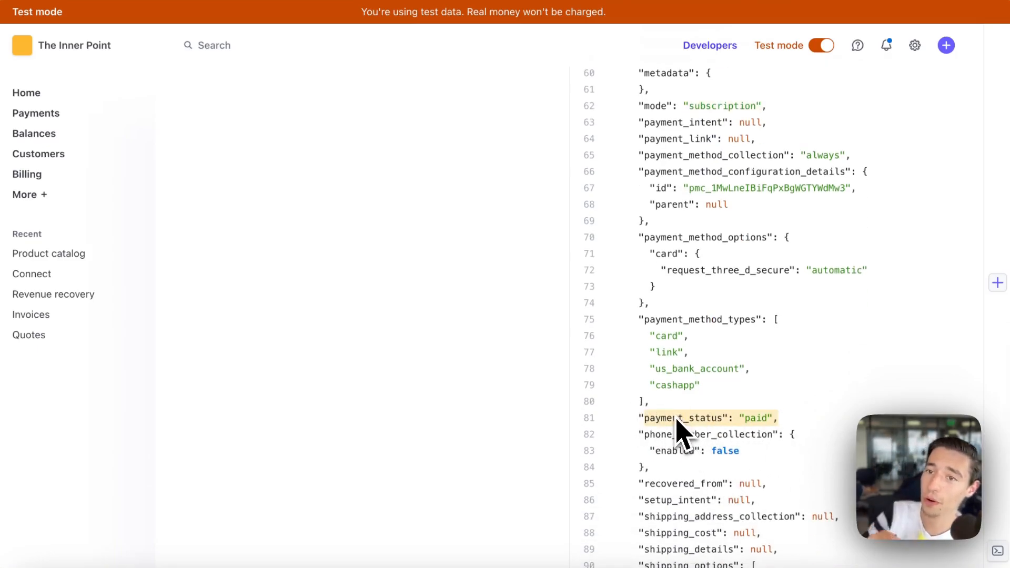
Step: Switch to Xano and open the request history of the /webhook endpoint
mouse_move(37, 284)
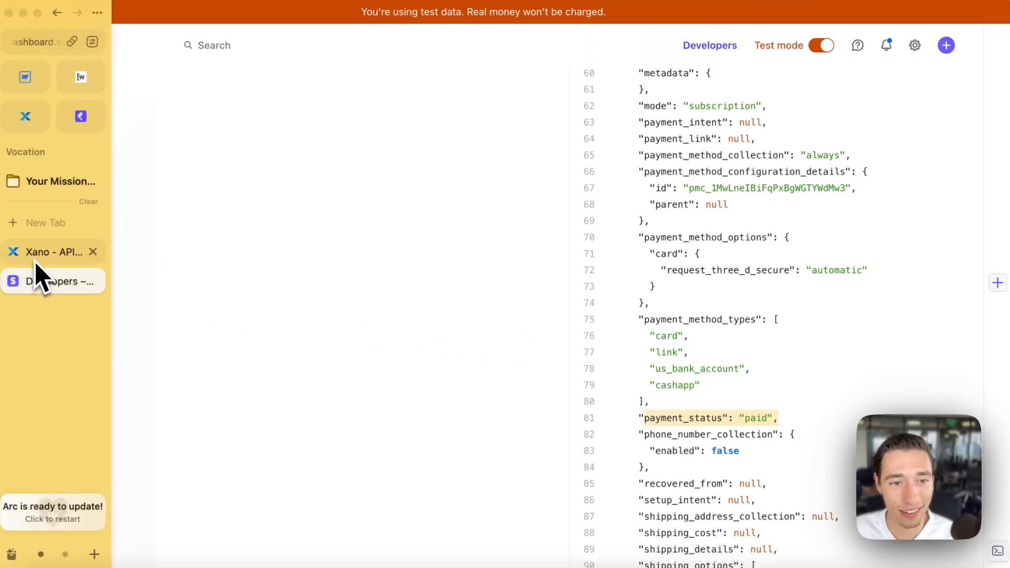
click(35, 261)
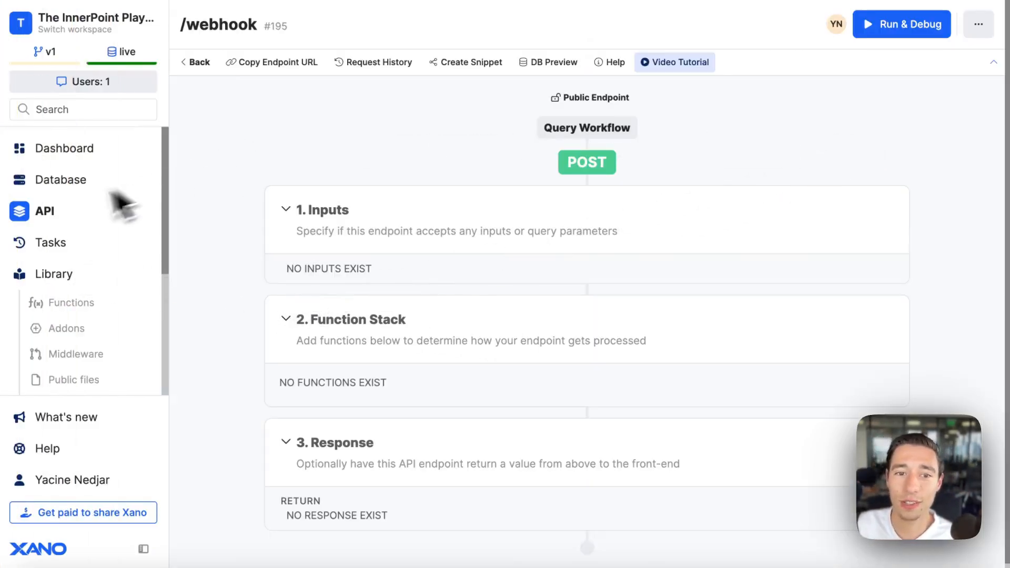
click(980, 25)
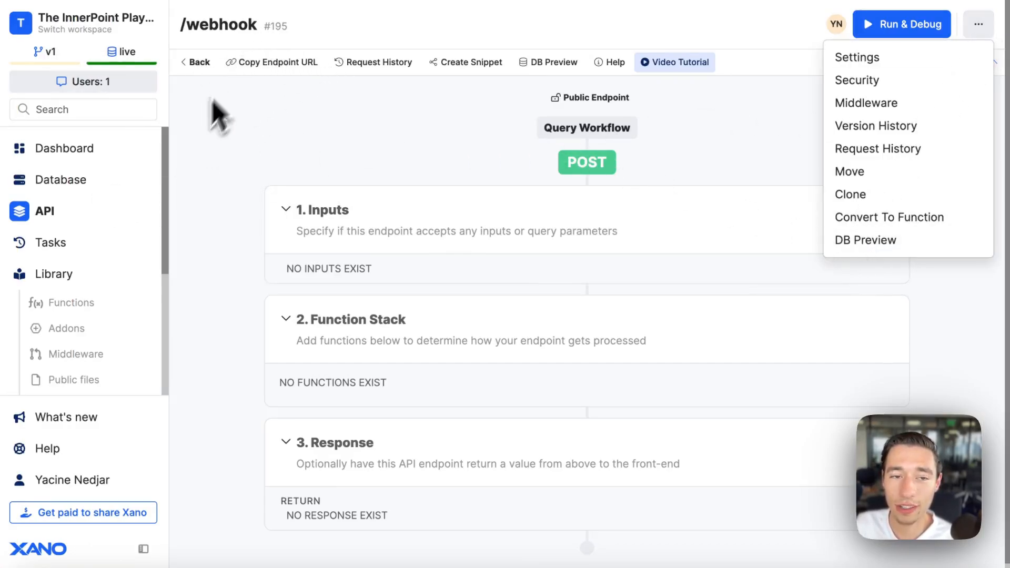
click(902, 152)
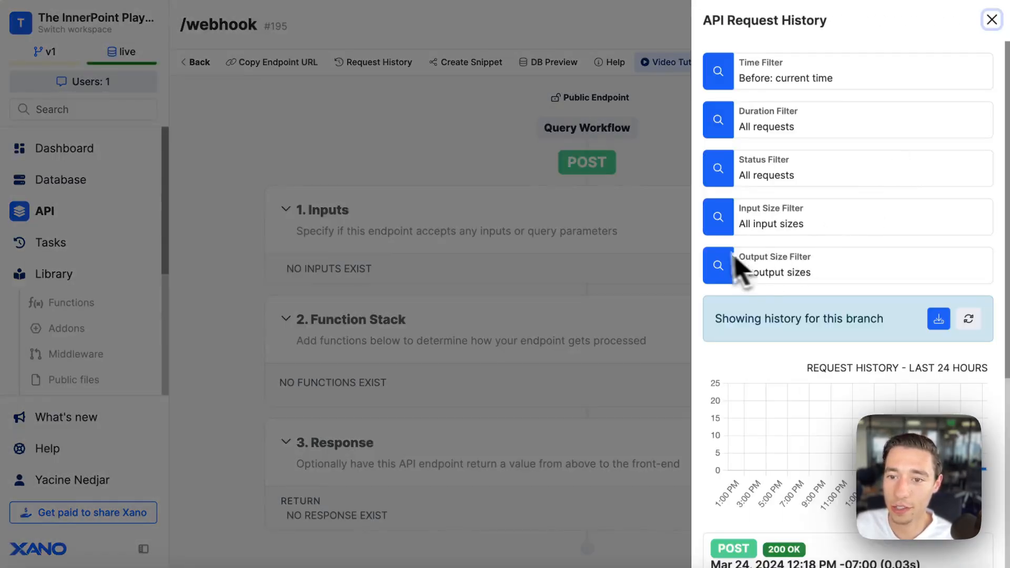
Step: Open the logged POST request from Mar 24, 2024 12:18 PM and expand its Input to examine the received payload
scroll(763, 369, down, 5)
click(872, 281)
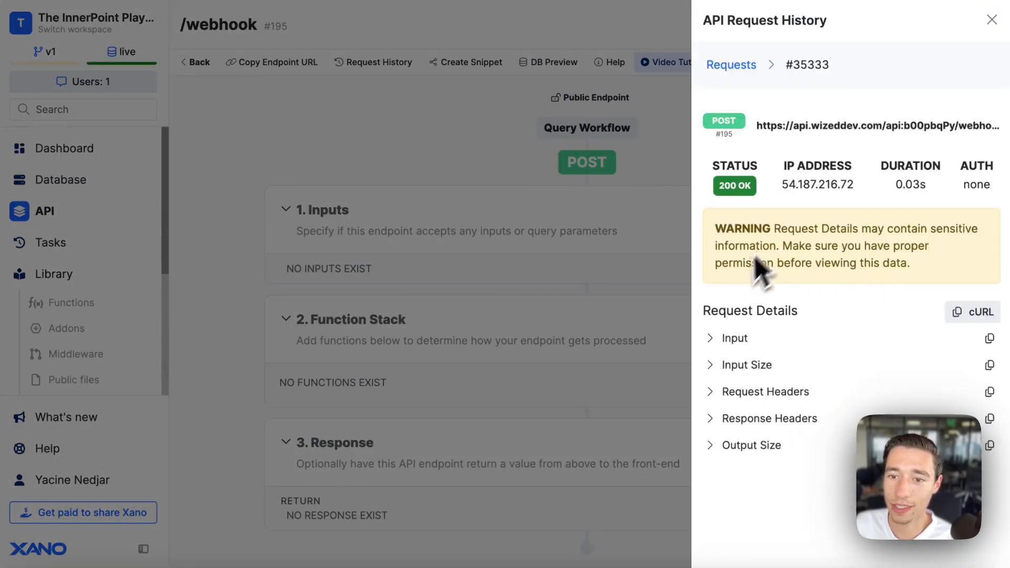
click(714, 336)
click(721, 362)
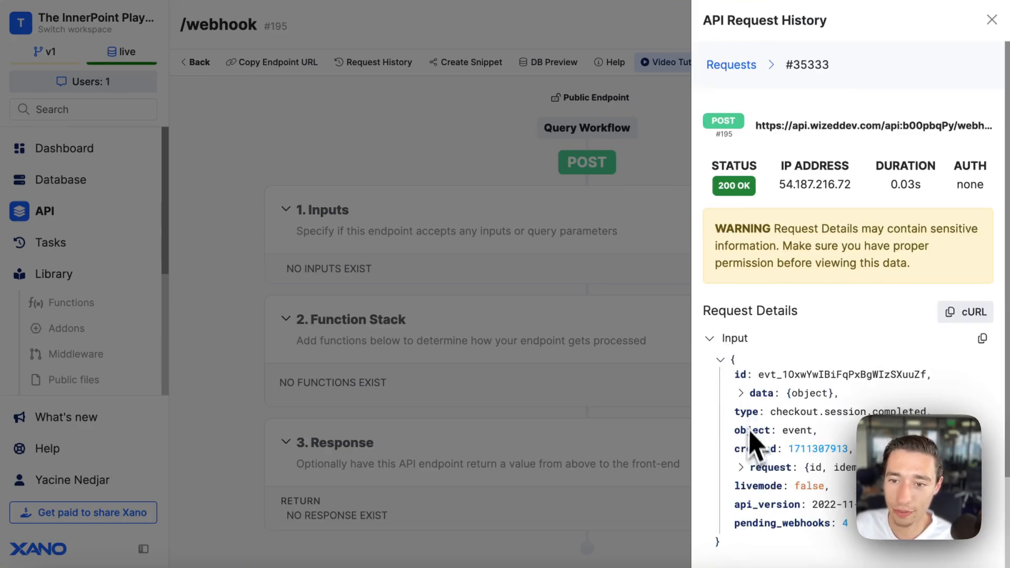
scroll(797, 526, down, 2)
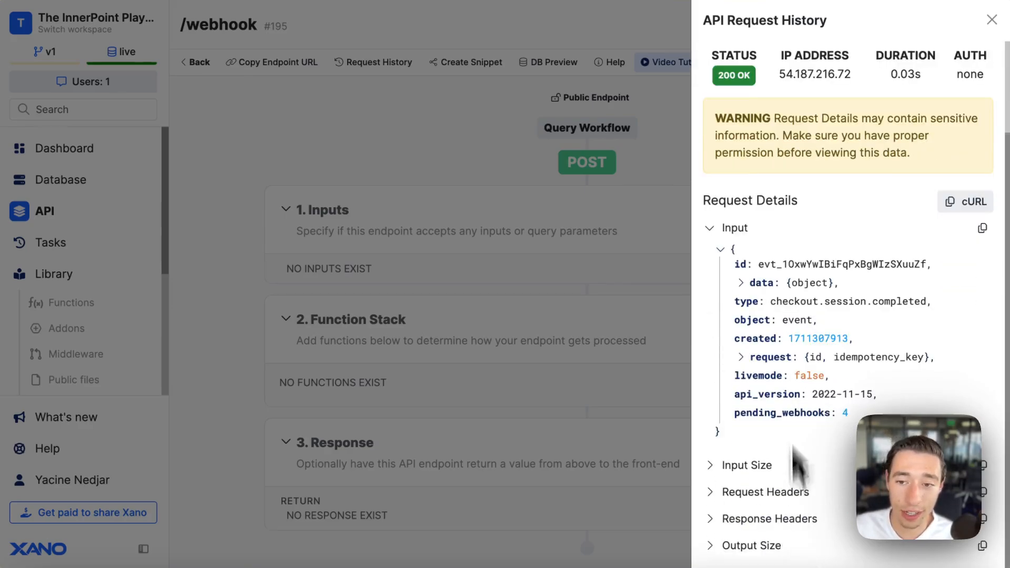
Step: Expand the data and object levels of the logged webhook payload to examine the checkout session fields, and close the request history
click(743, 282)
click(760, 298)
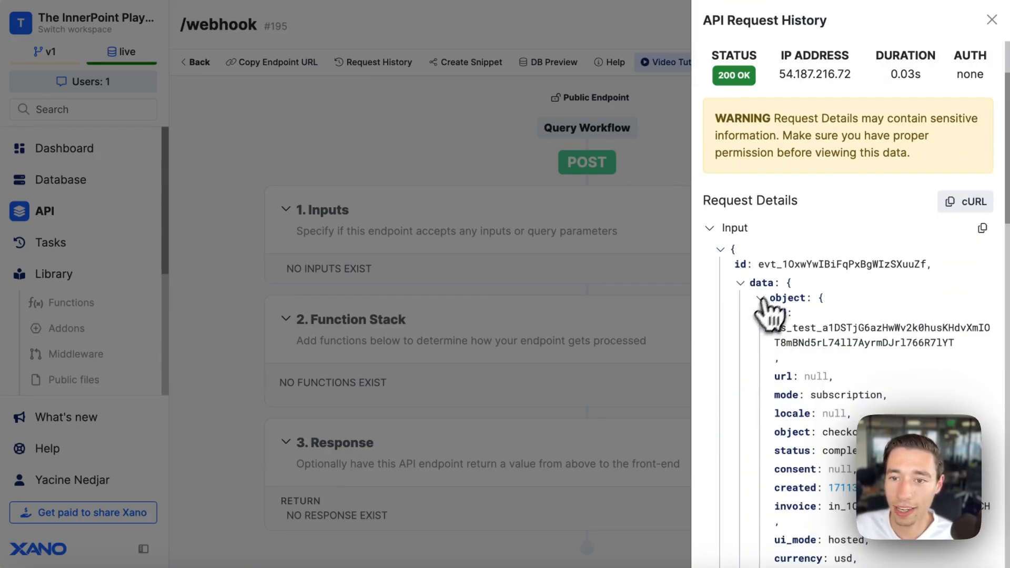
click(992, 20)
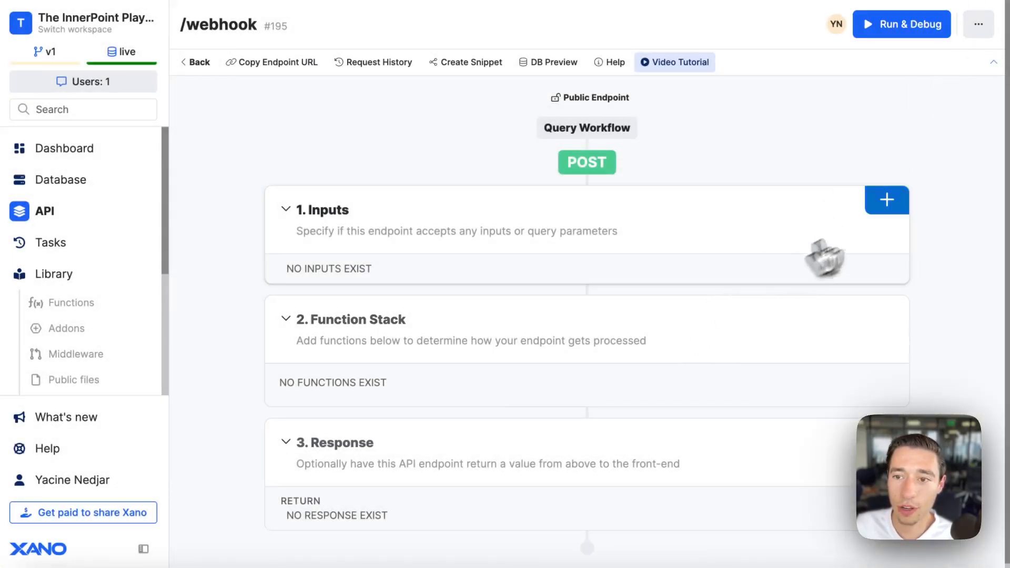
Step: Add a JSON input named __self to the /webhook endpoint and save it
click(887, 202)
scroll(816, 337, down, 5)
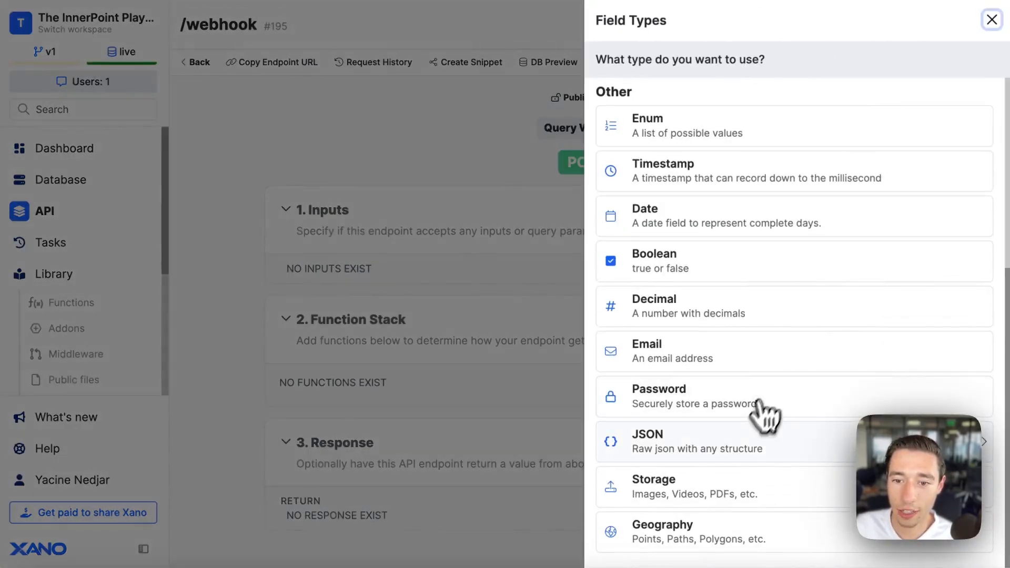
click(734, 444)
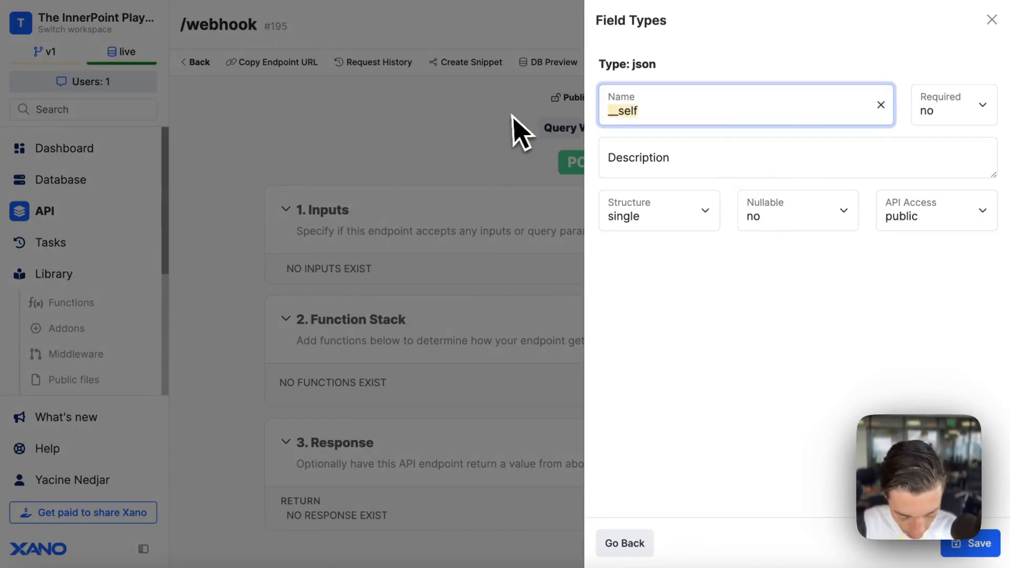
click(970, 550)
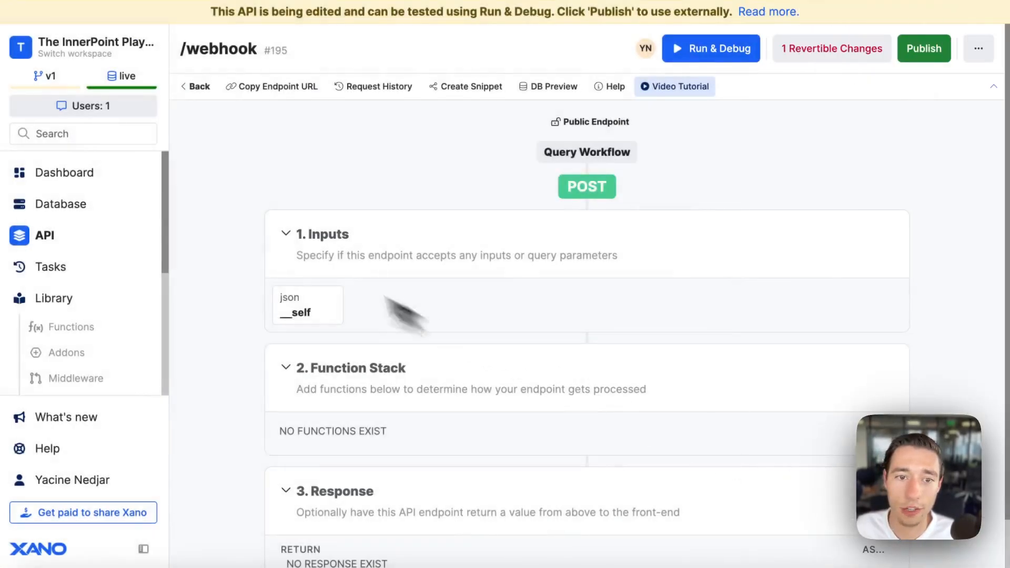
Step: Search Google for "__self" and "__self in https", and return to the /webhook endpoint in Xano
click(40, 227)
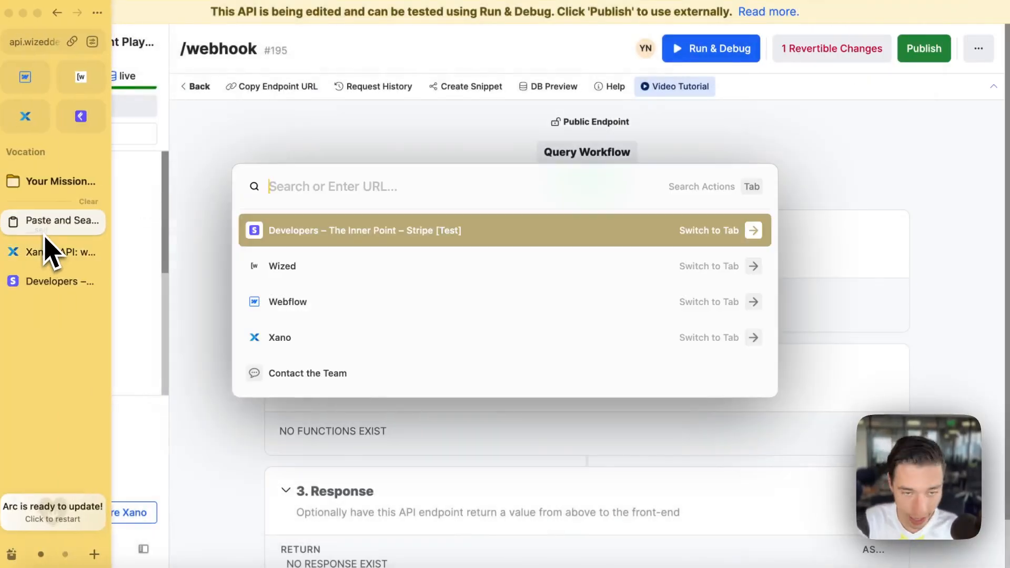
text(__self)
key(Return)
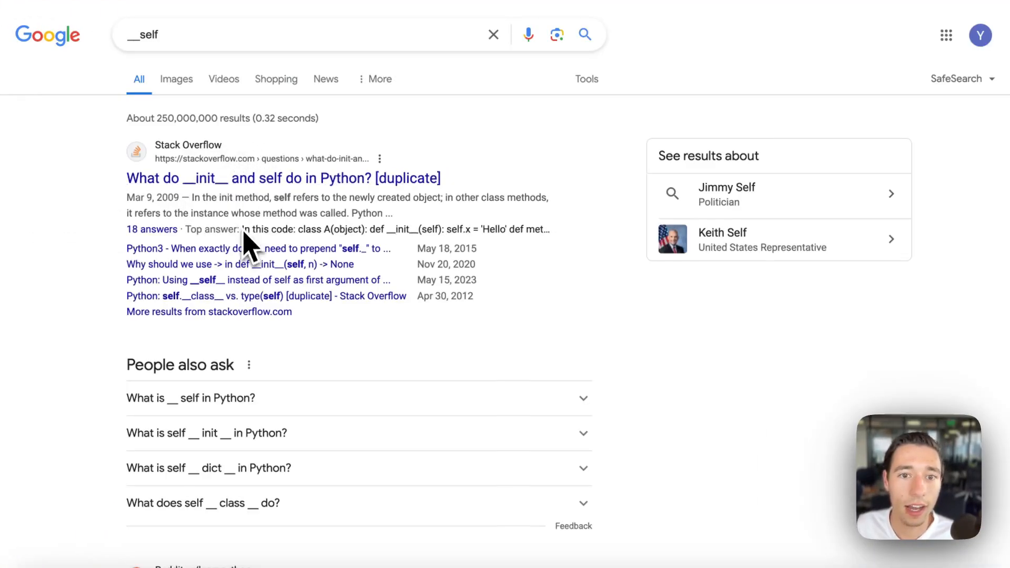
click(198, 36)
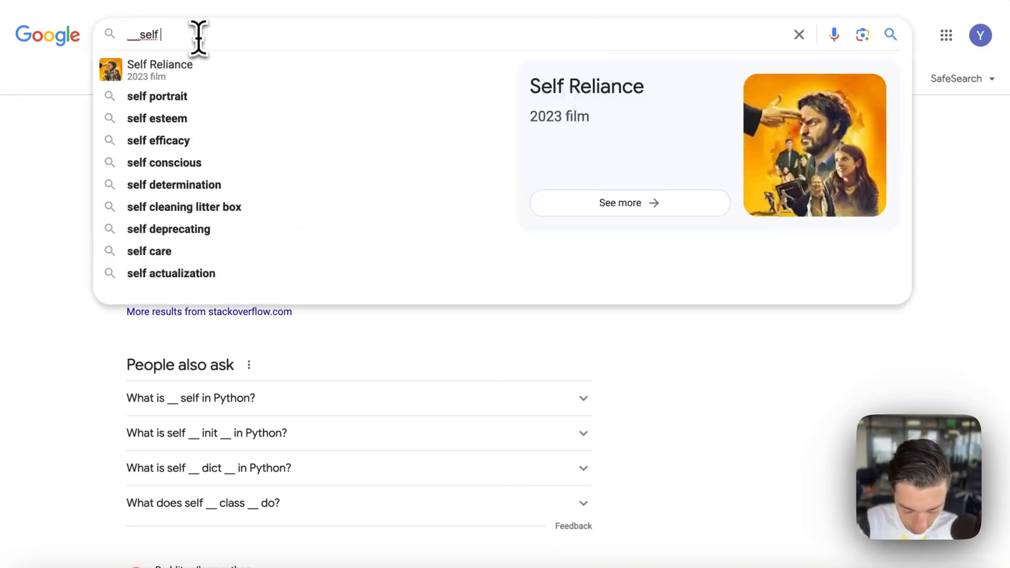
text(in h)
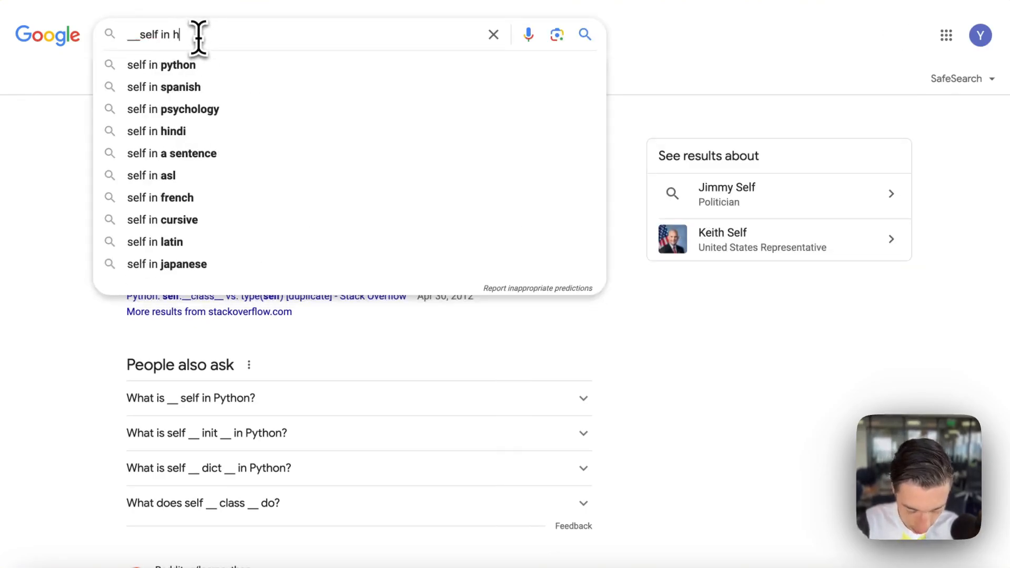
text(ttps)
key(Return)
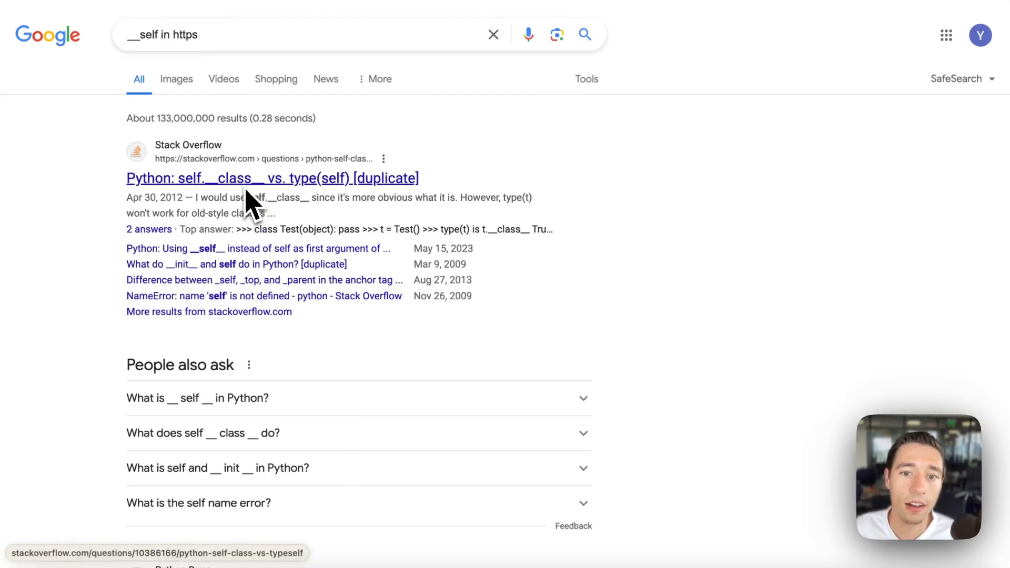
mouse_move(39, 252)
click(90, 251)
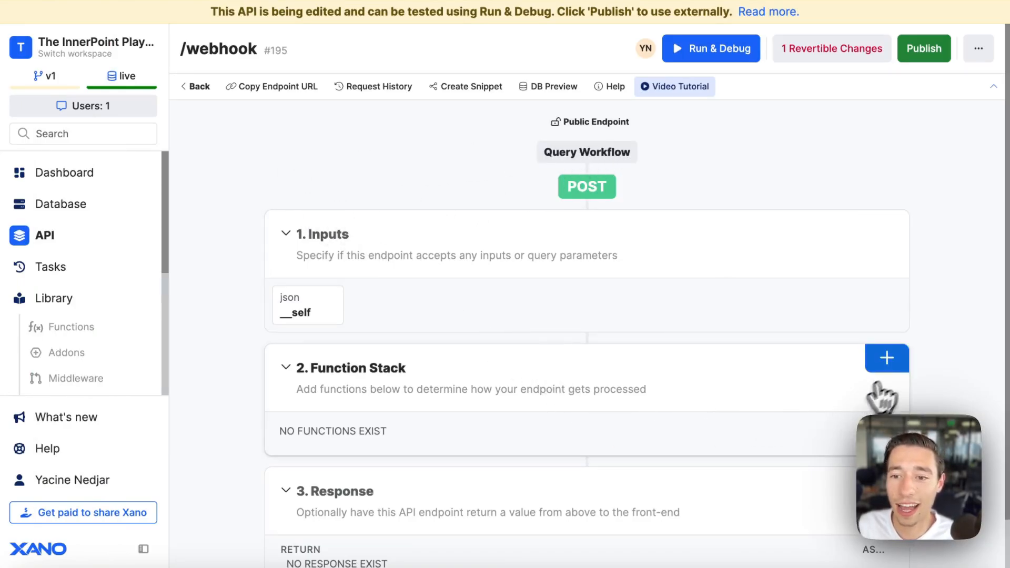
Step: Add a Create Variable function to the endpoint's function stack and name the variable stripe_data
click(886, 358)
text(create)
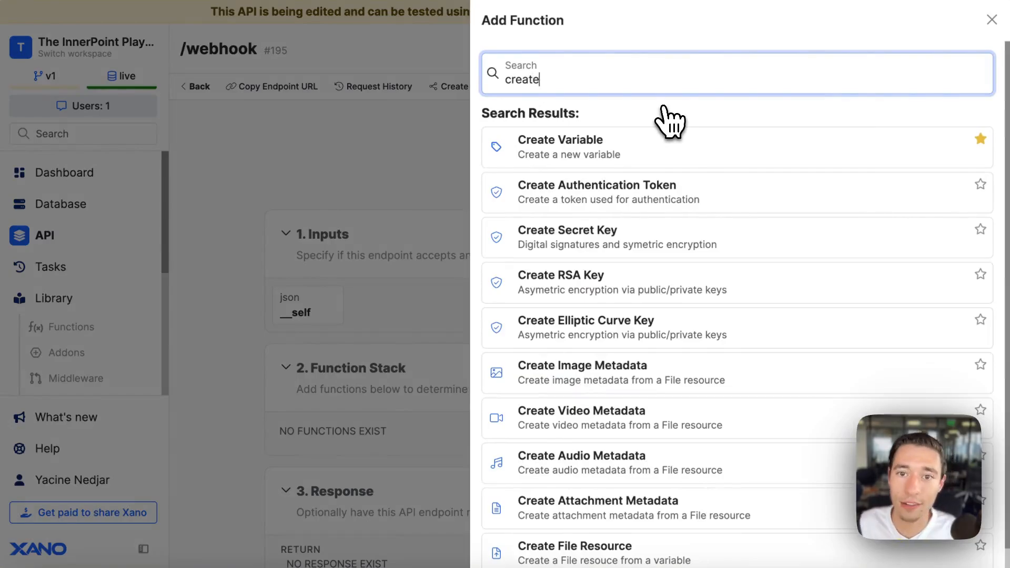
click(645, 157)
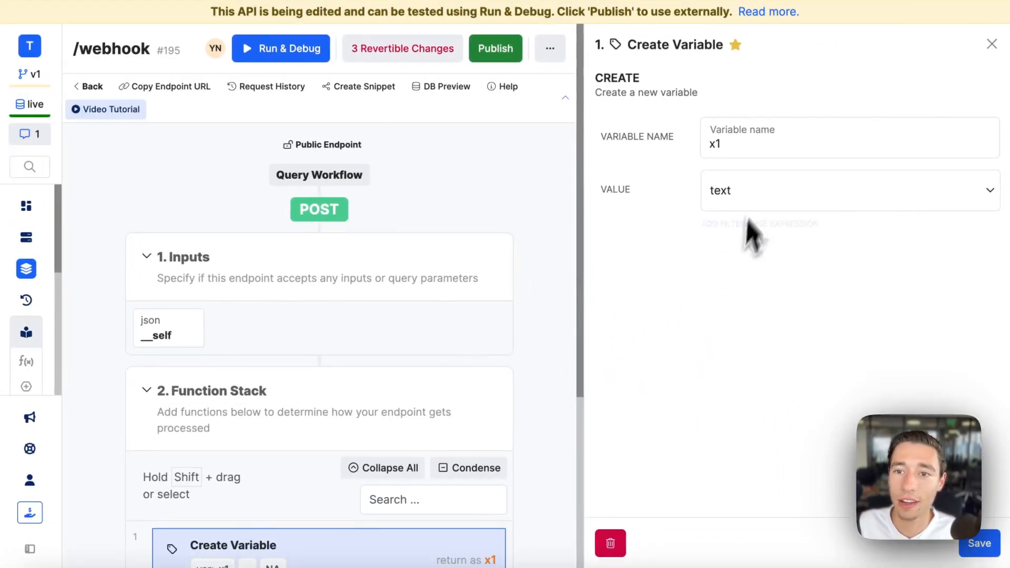
click(748, 144)
click(760, 300)
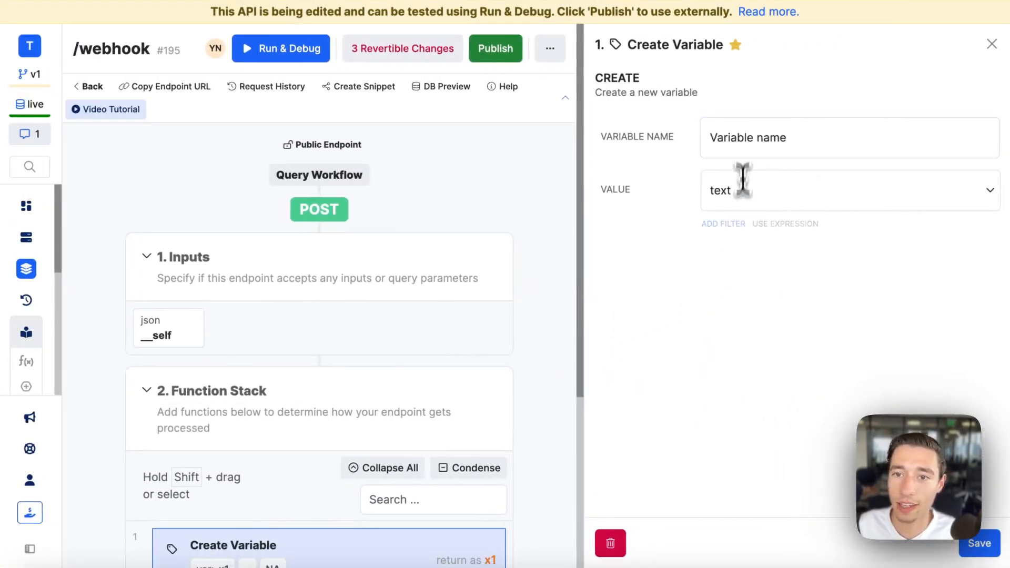
click(746, 141)
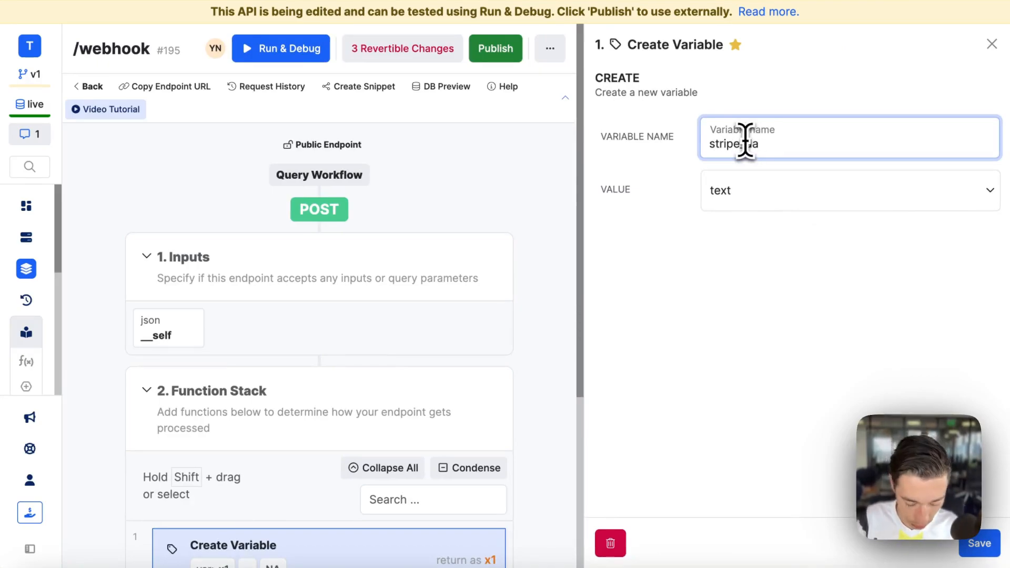
Step: Set the stripe_data variable's value to the __self input, save it and update the renamed variable's references in the response
click(743, 191)
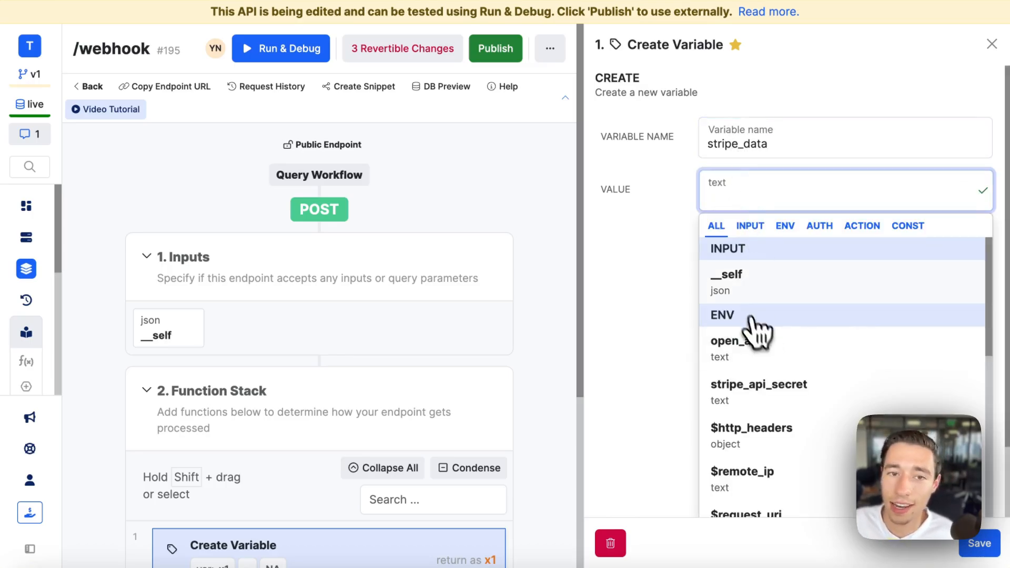
click(743, 295)
click(976, 545)
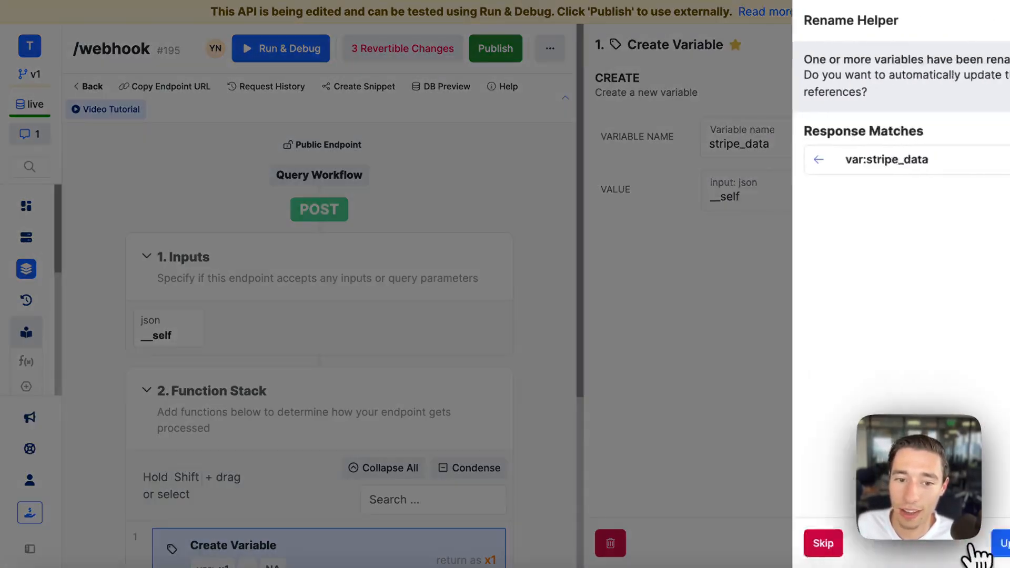
click(924, 545)
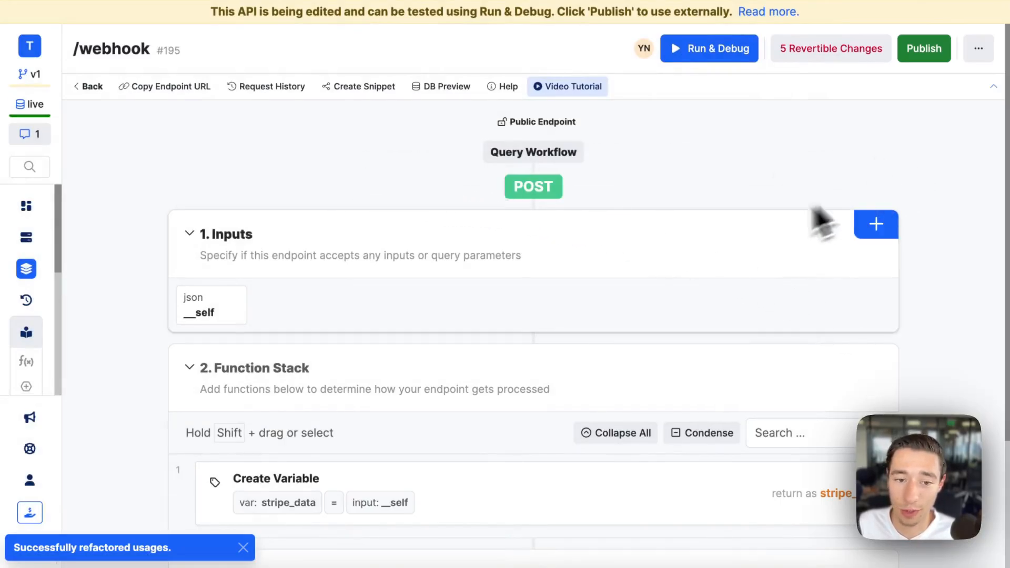
Step: Publish the /webhook endpoint draft without a message or additional drafts
scroll(779, 237, down, 3)
scroll(663, 316, up, 3)
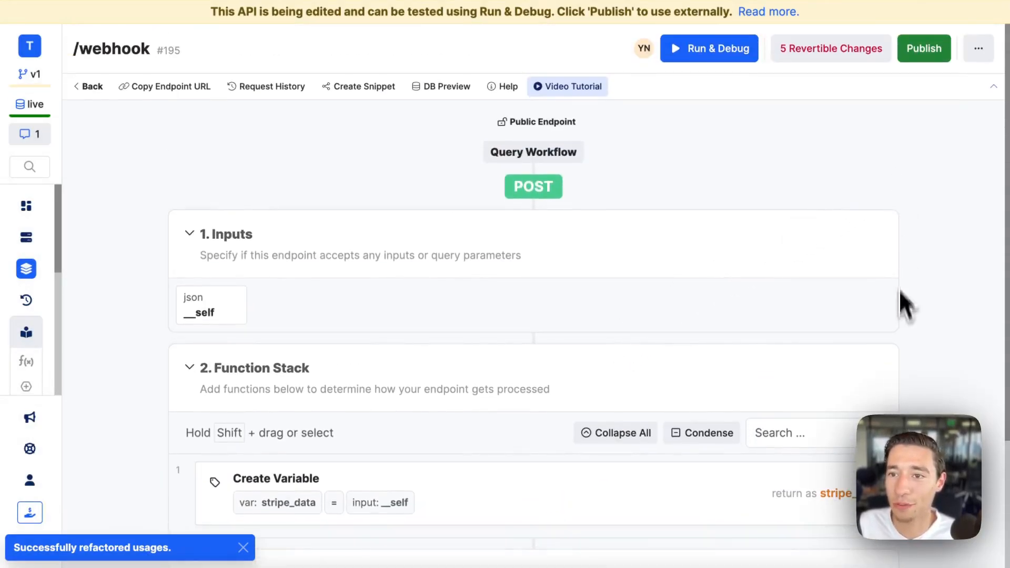
click(930, 46)
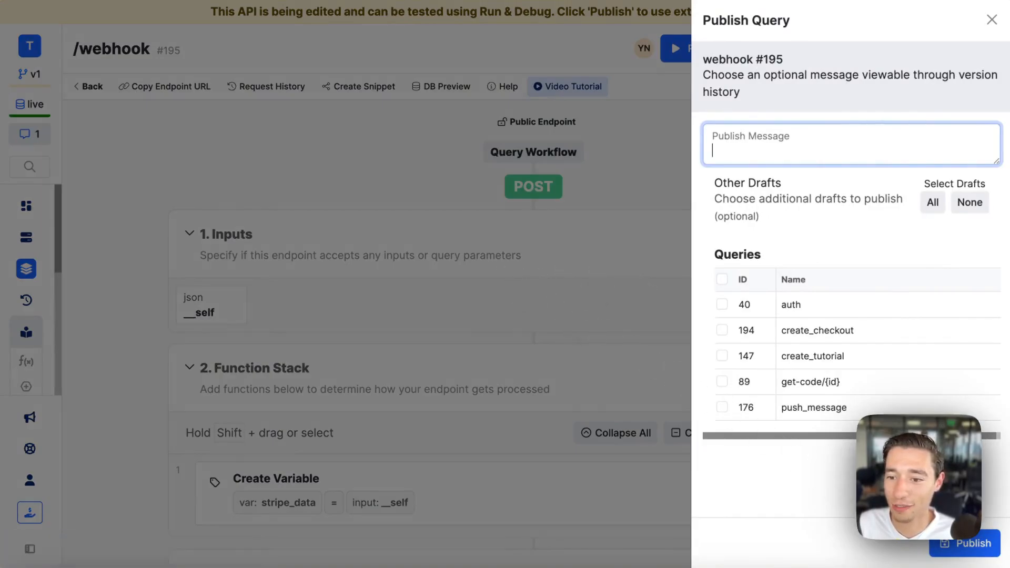
click(968, 544)
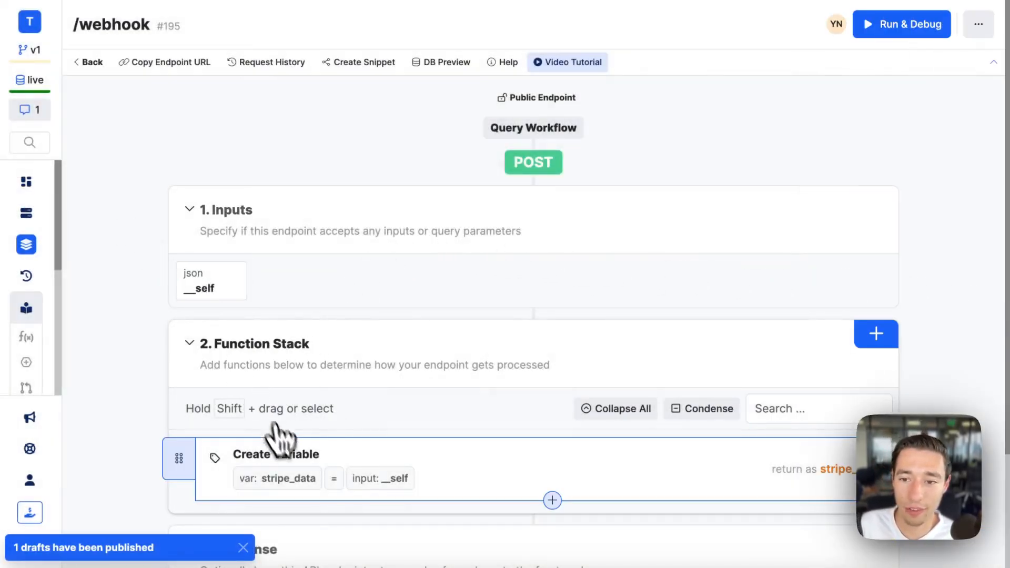
Step: Reopen the /webhook request history and expand the Input of the POST request from Mar 24, 2024 12:18 PM
click(539, 482)
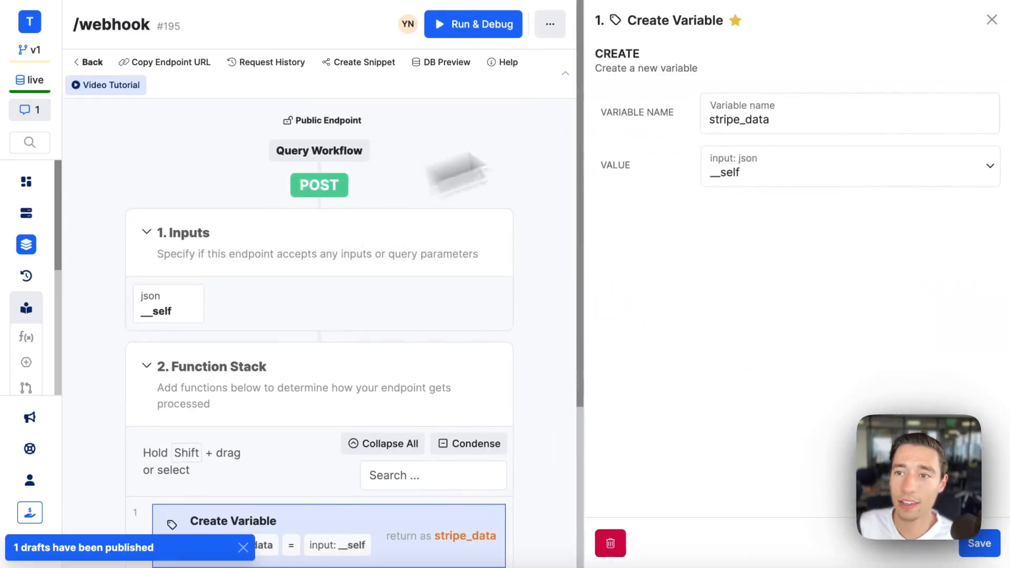
click(992, 20)
click(980, 24)
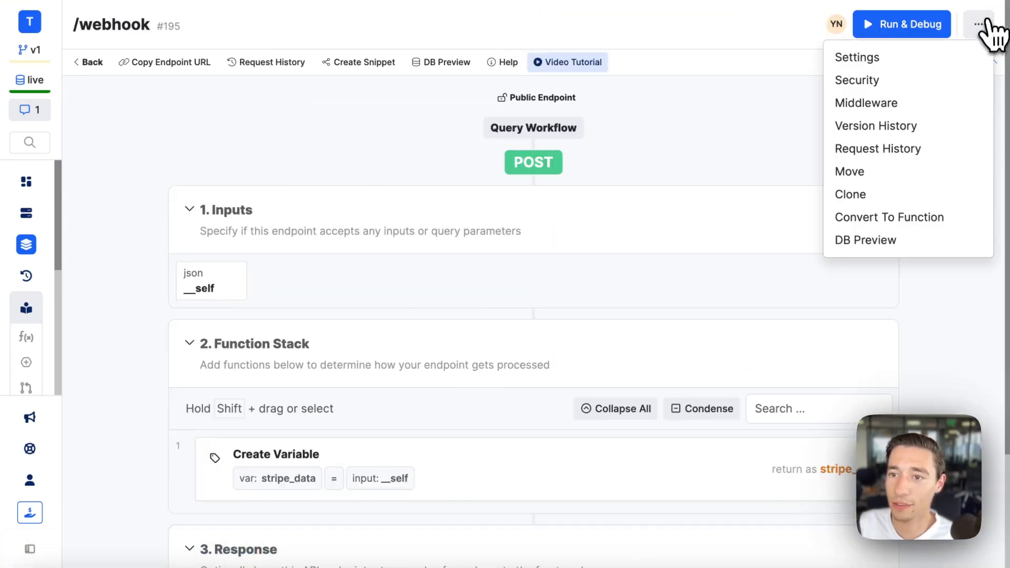
click(892, 152)
scroll(847, 316, down, 5)
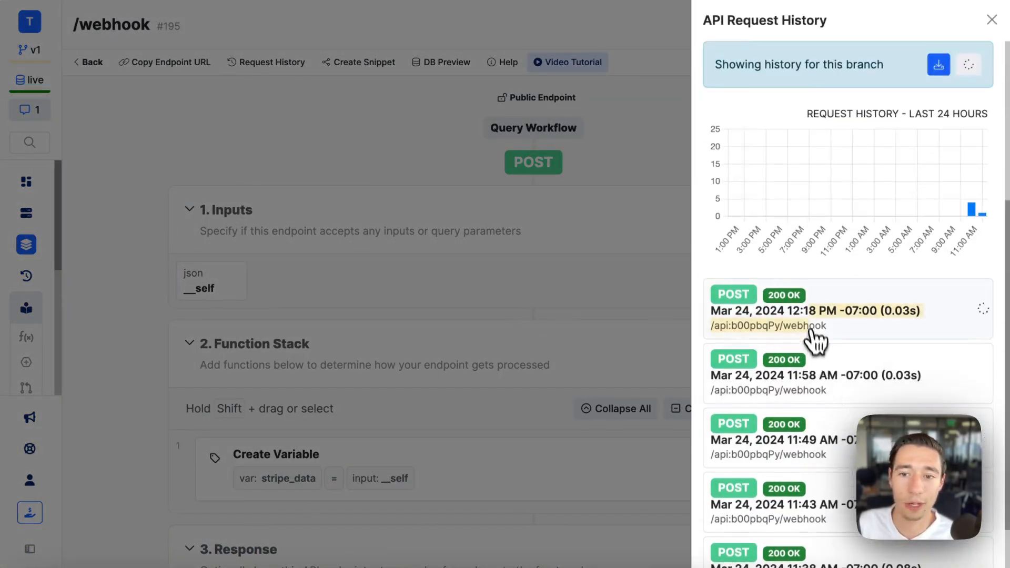
click(750, 329)
click(732, 340)
click(720, 366)
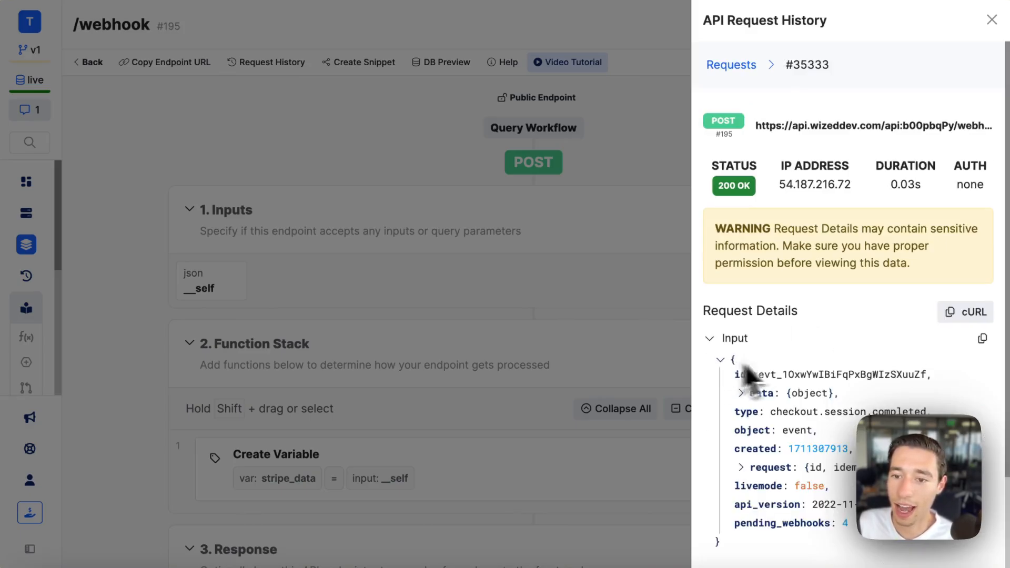
Step: Expand the payload's data object to review its fields, and copy the request's full Input JSON to the clipboard
scroll(841, 400, down, 2)
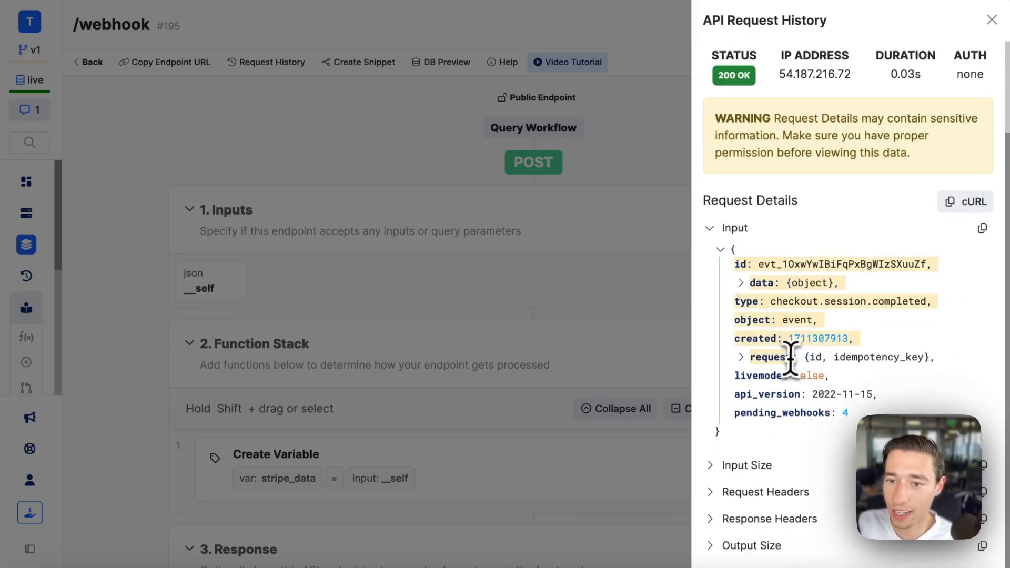
click(742, 285)
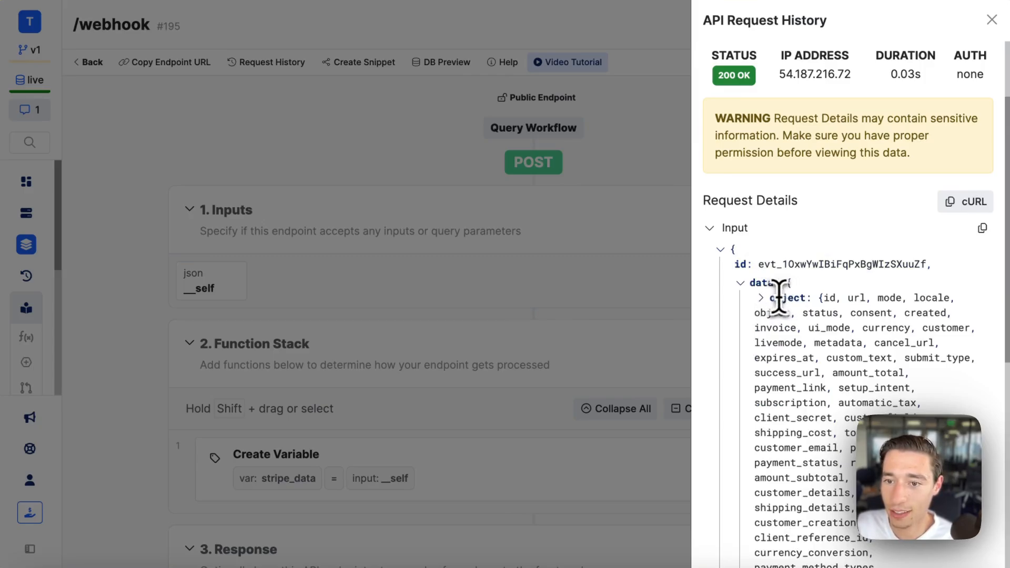
scroll(803, 295, down, 8)
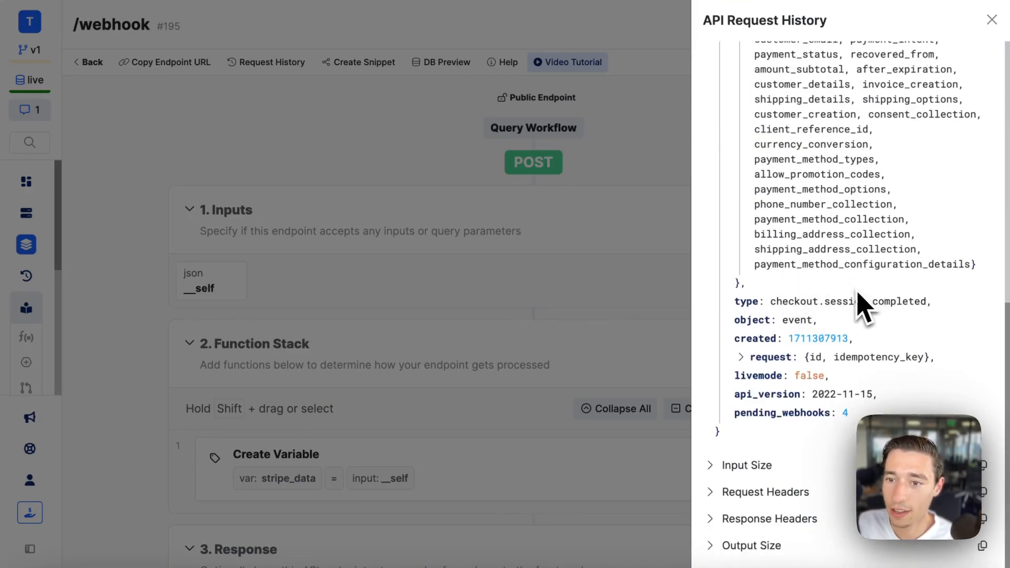
scroll(864, 305, up, 10)
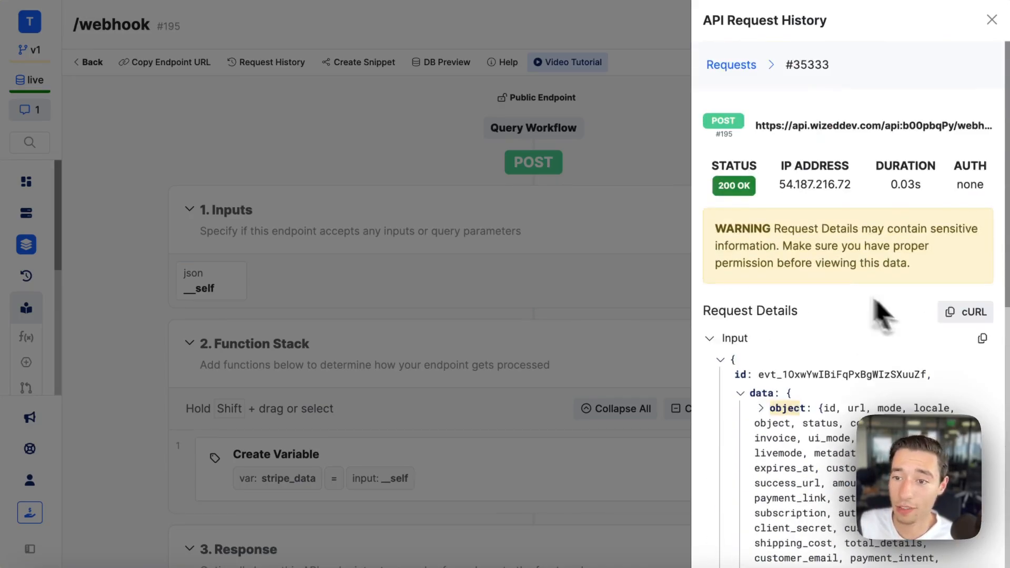
click(983, 339)
Step: Return to the function stack and examine the stripe_data variable's value options without changing them
click(462, 388)
click(390, 467)
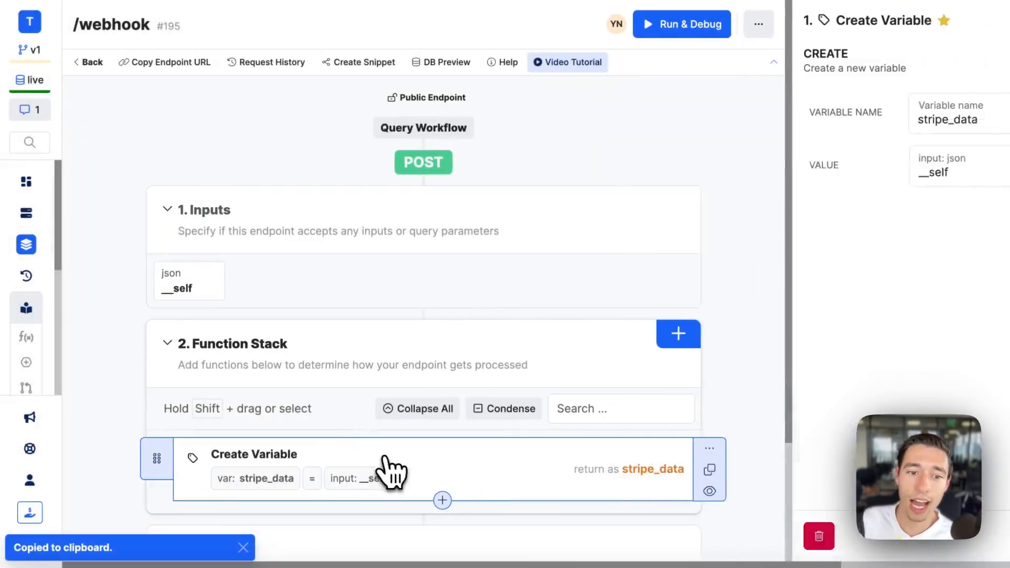
click(760, 168)
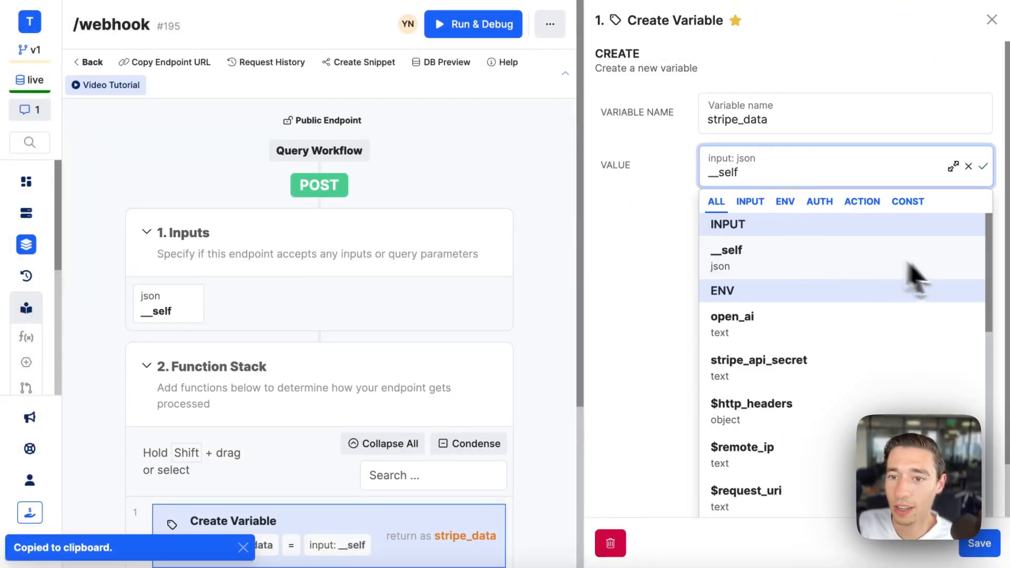
click(683, 260)
click(832, 151)
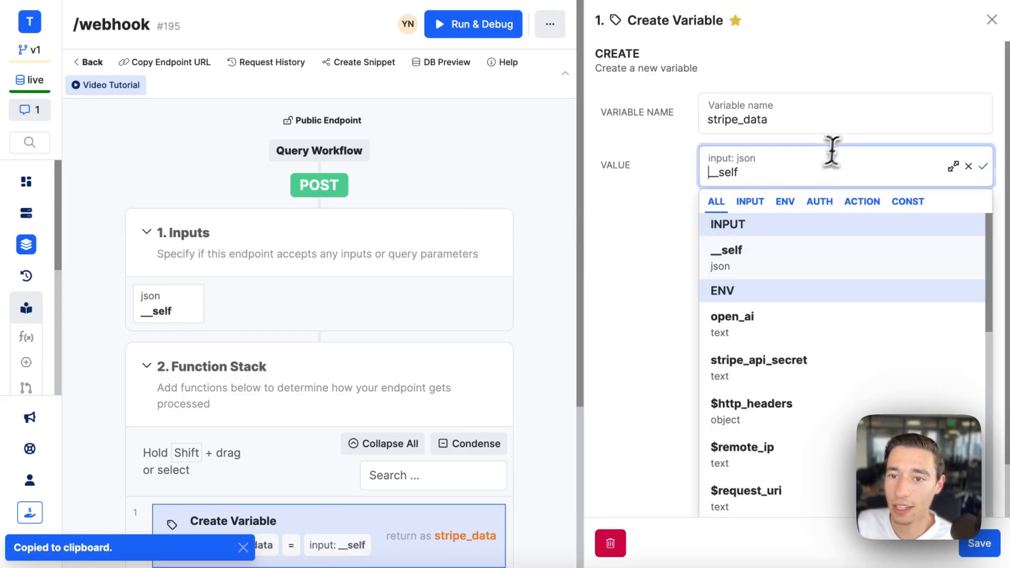
click(918, 97)
click(992, 20)
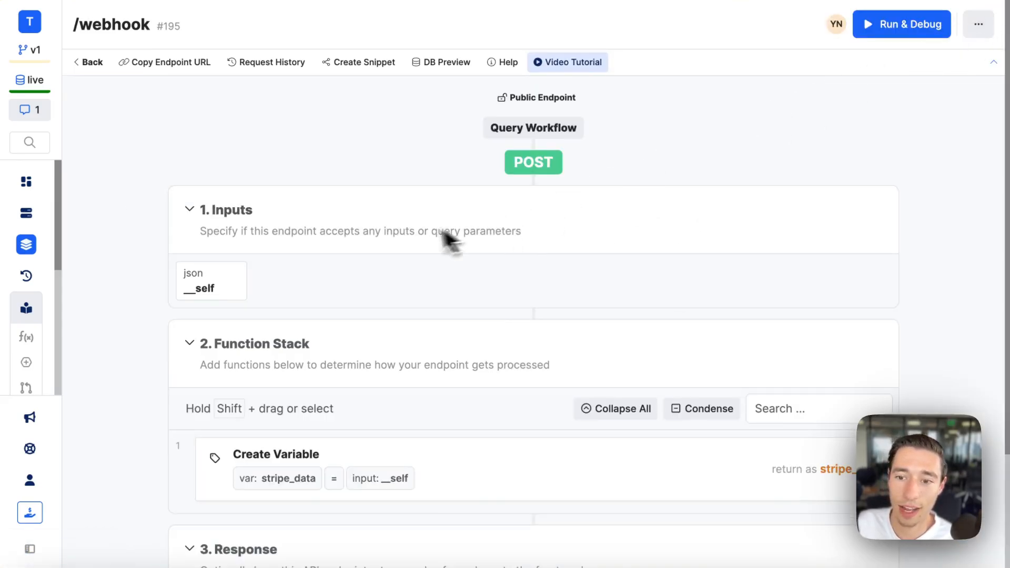
click(734, 491)
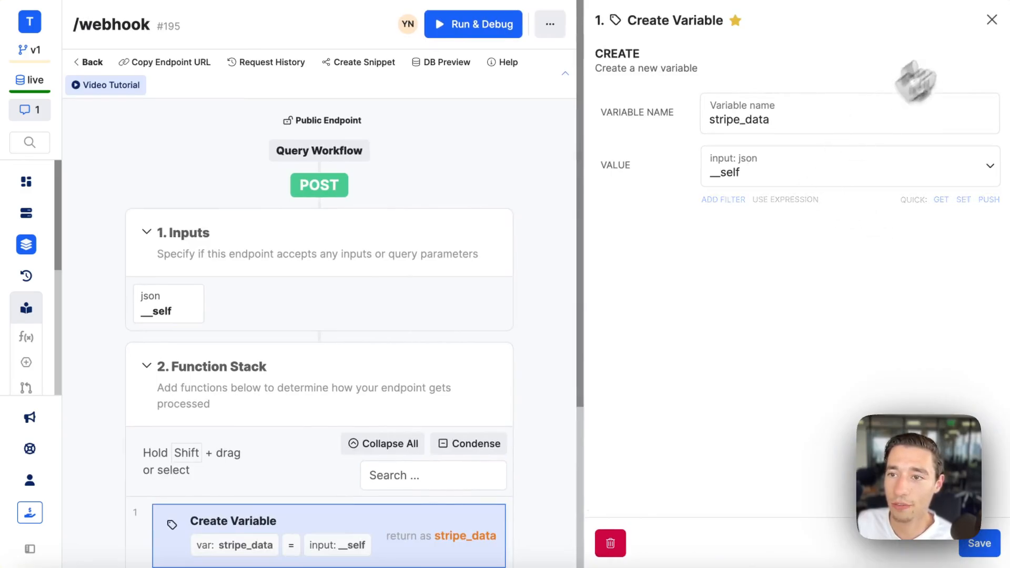
click(992, 21)
Step: Add a second Create Variable function to the end of the function stack and name the variable final_data
scroll(584, 471, down, 3)
click(562, 364)
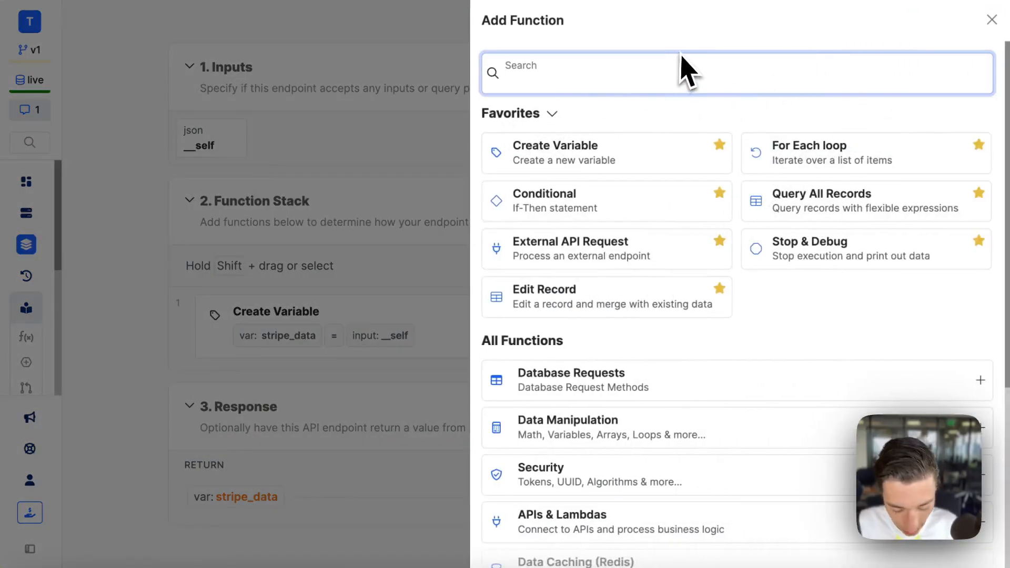
text(cre)
click(713, 147)
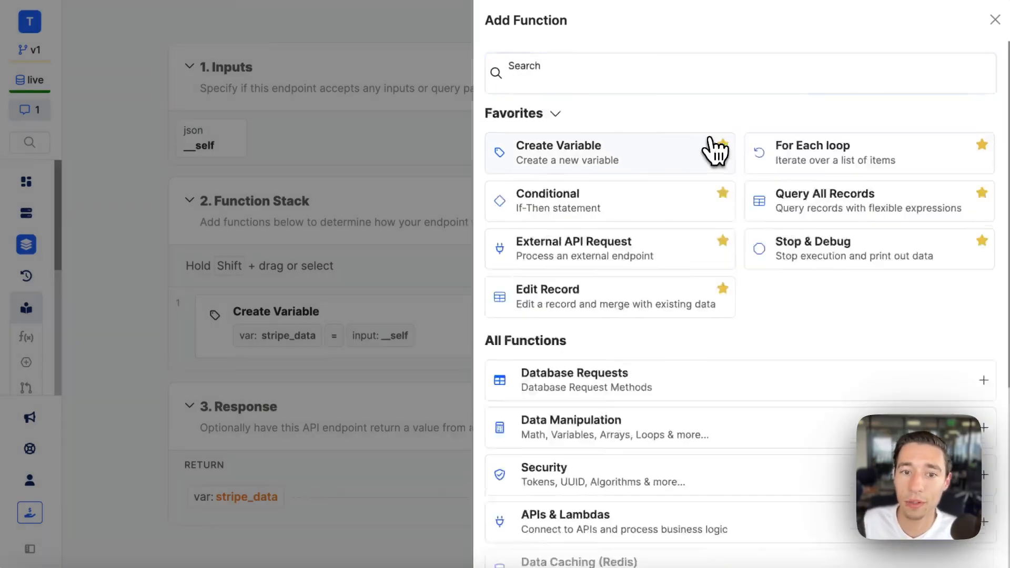
click(764, 150)
key(BackSpace)
key(BackSpace)
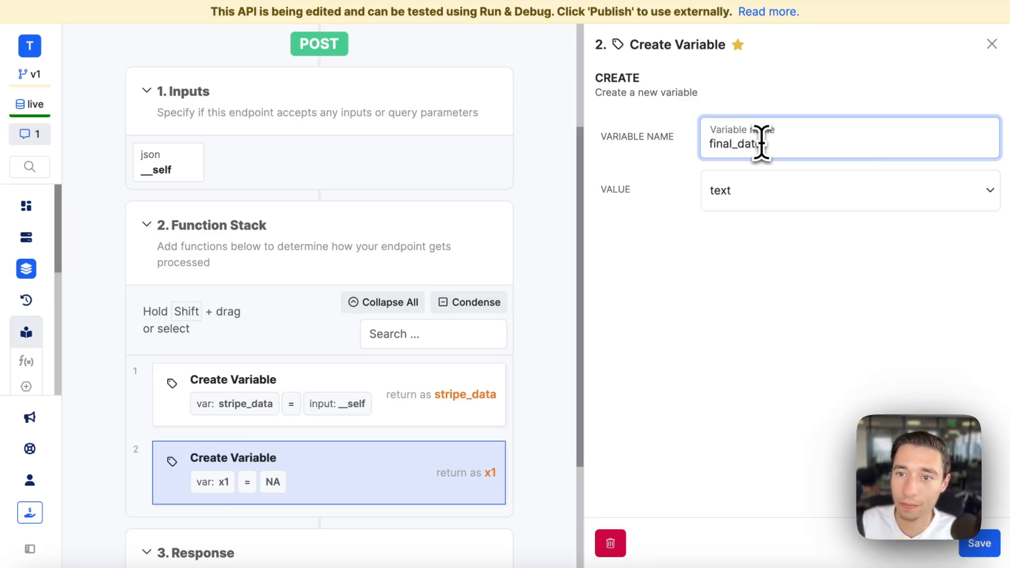
text(final_data)
Step: Set final_data's value to stripe_data.data, using the copied request JSON to define the sub path, and save the function
click(769, 191)
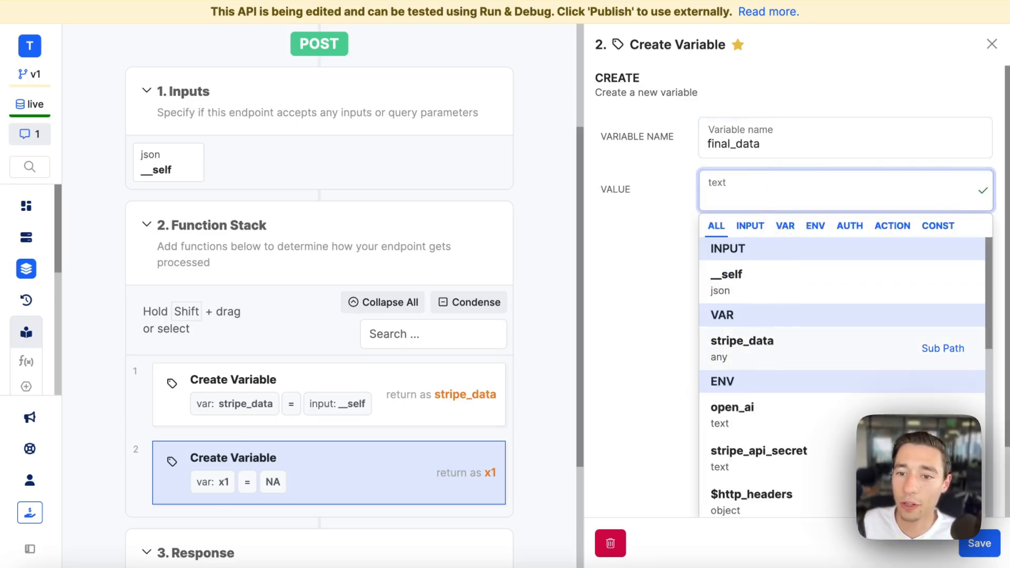
click(765, 345)
click(871, 191)
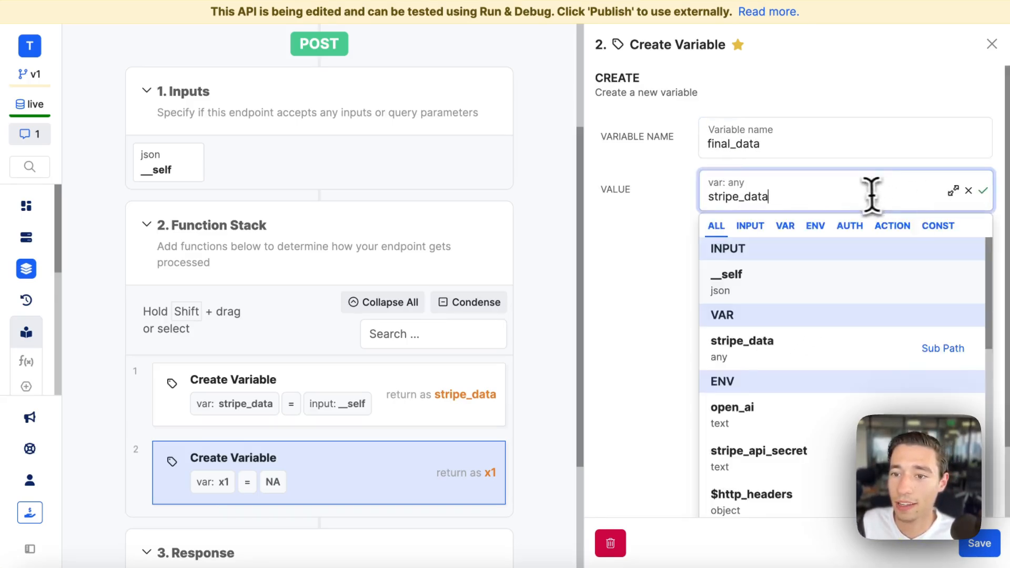
click(939, 348)
key(super+v)
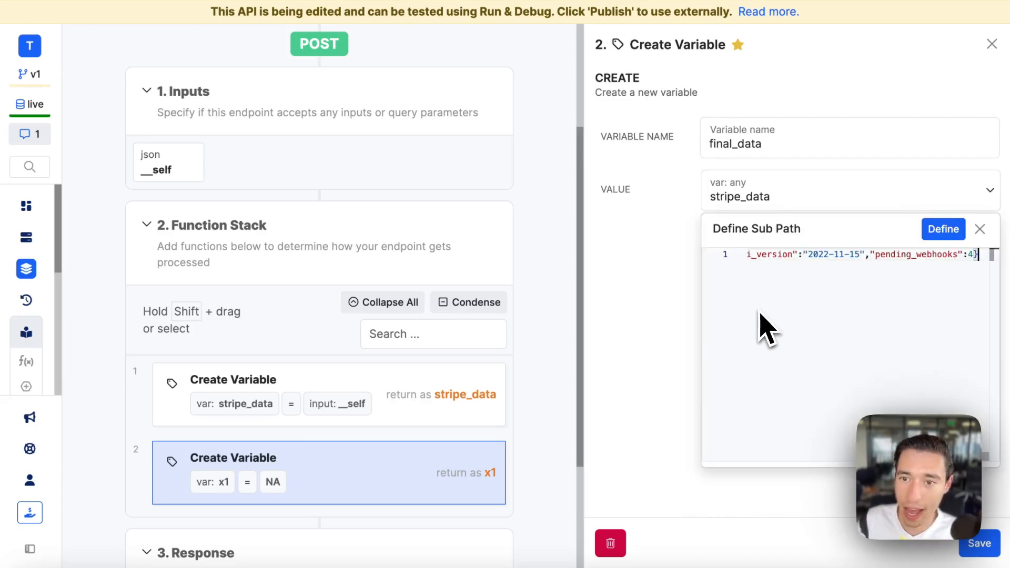
click(943, 230)
click(714, 261)
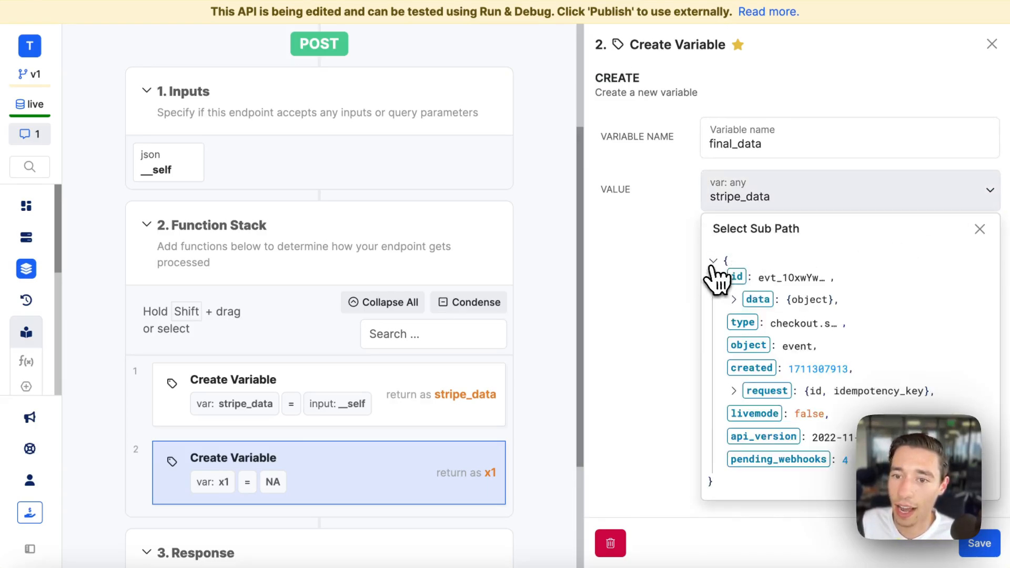
click(758, 300)
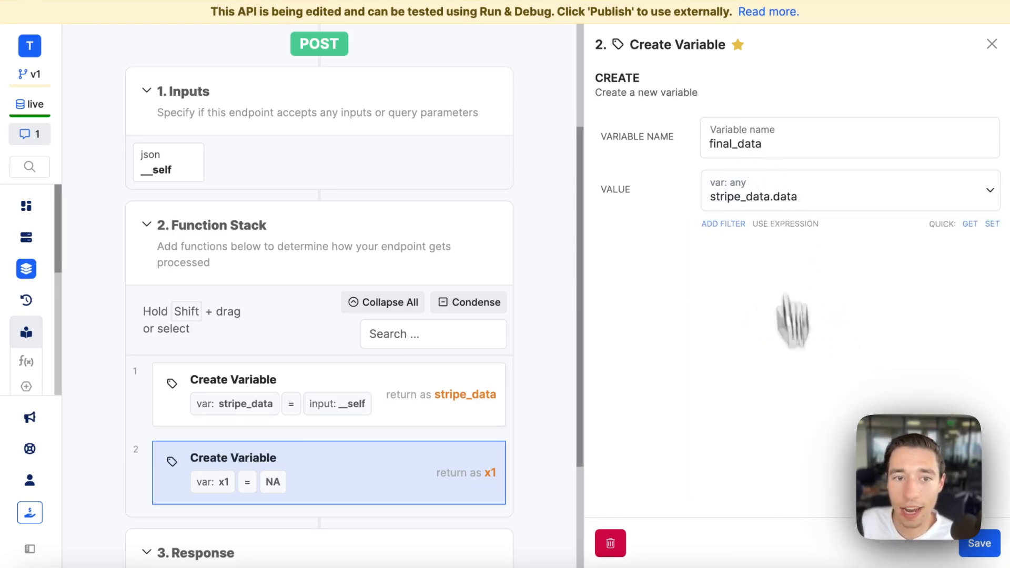
click(980, 545)
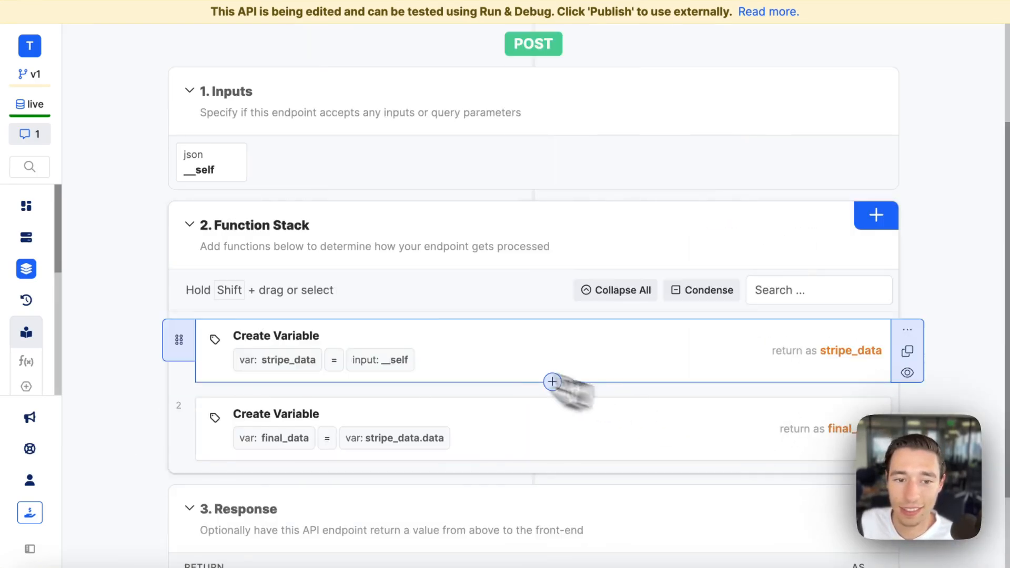
Step: Change the endpoint's response to return the final_data variable and save it
scroll(438, 463, down, 2)
click(253, 497)
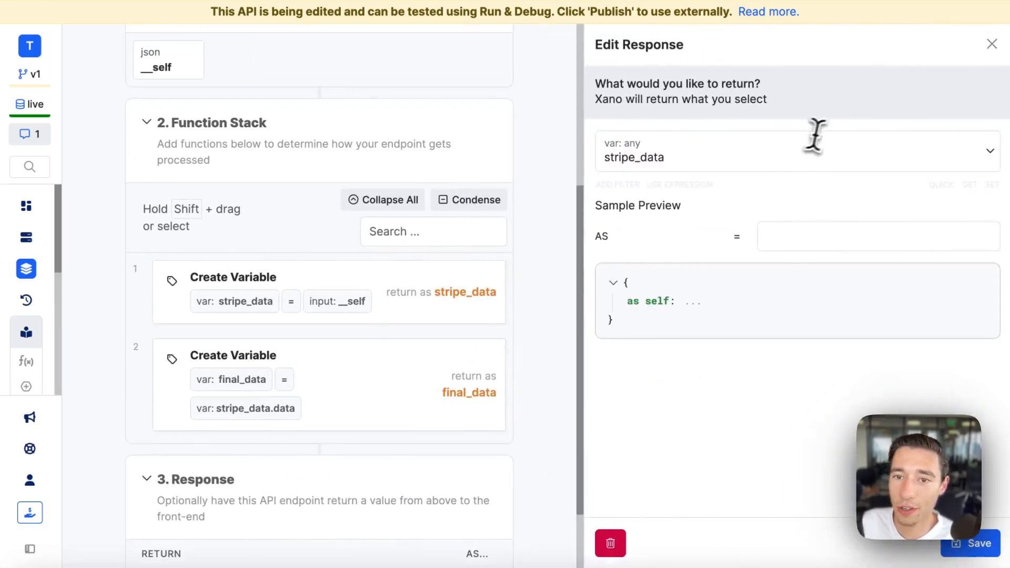
click(813, 139)
click(706, 349)
click(985, 545)
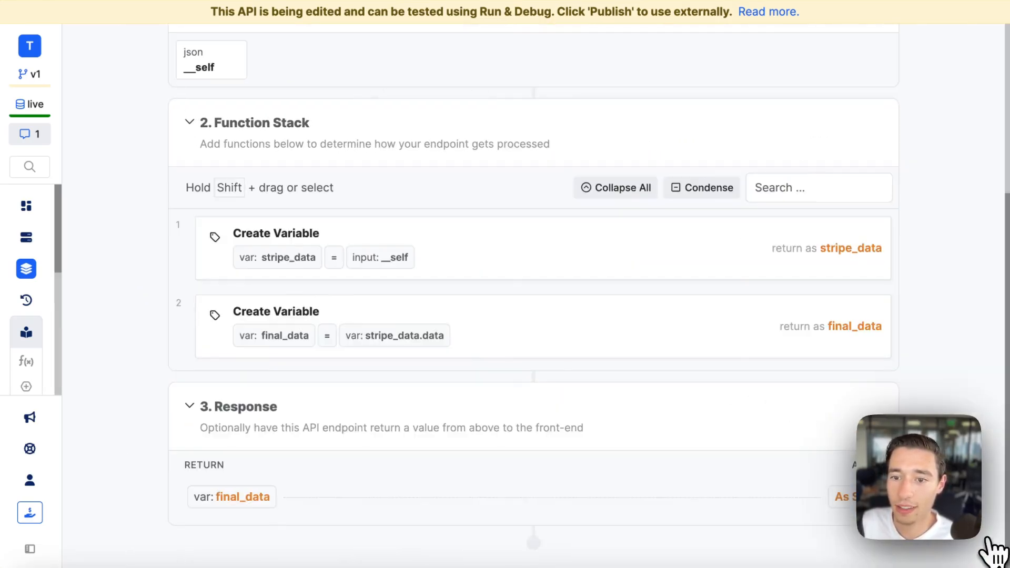
Step: Publish the updated /webhook query without a publish message or other drafts
scroll(959, 395, up, 5)
click(918, 49)
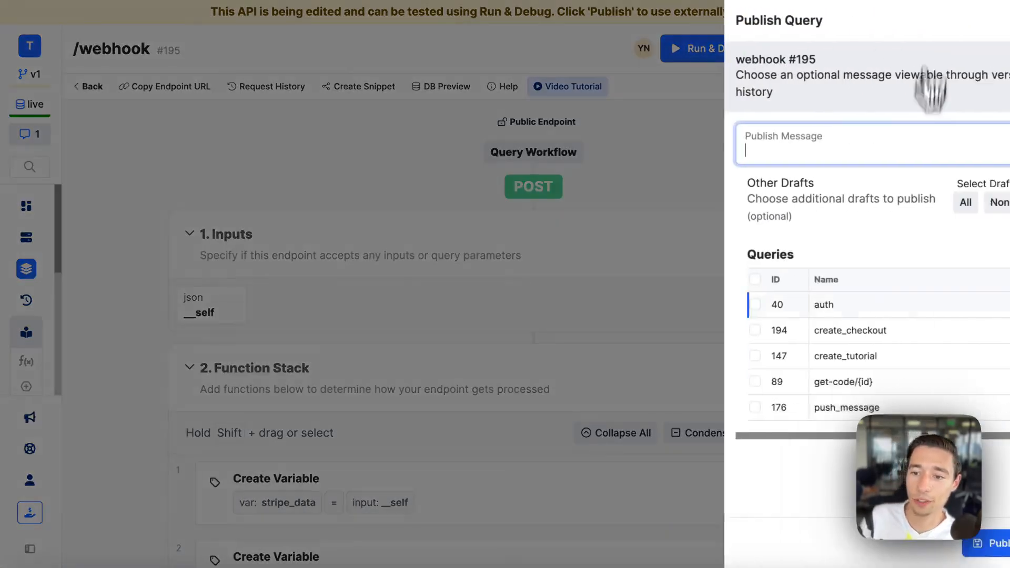
click(947, 544)
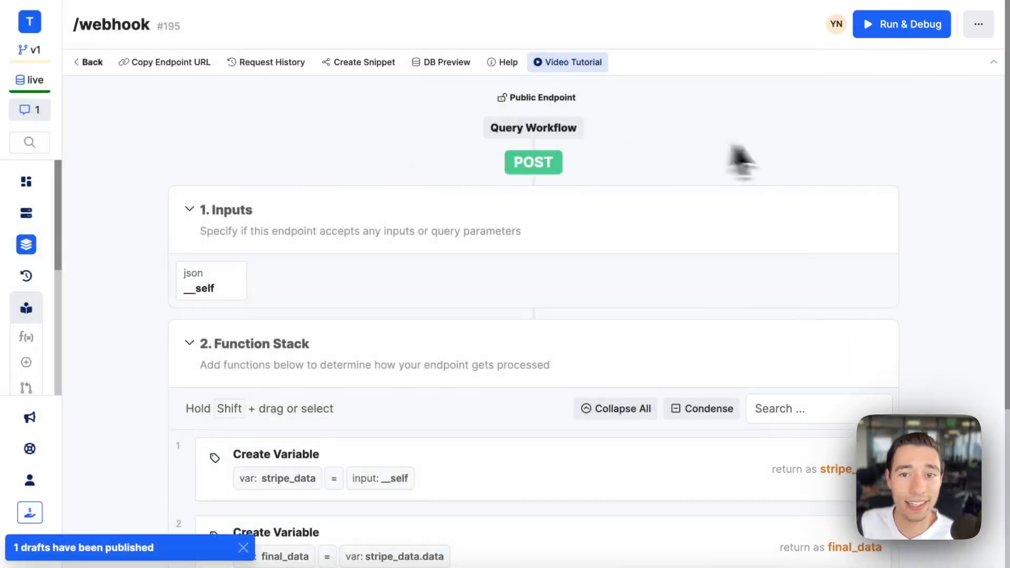
Step: Switch to the Stripe dashboard and resend the checkout.session.completed event to the webhook
mouse_move(47, 221)
click(74, 287)
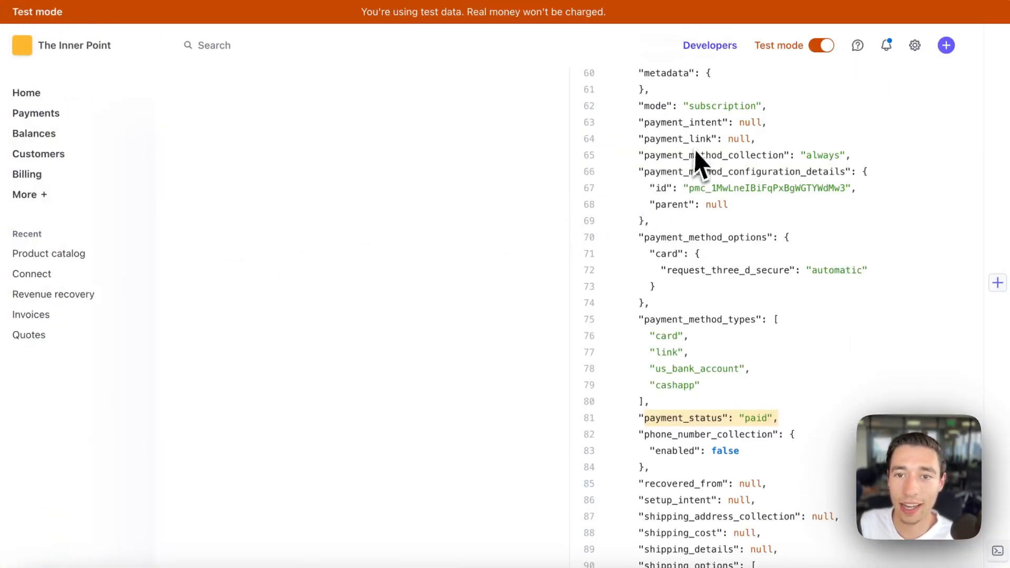
scroll(395, 248, up, 10)
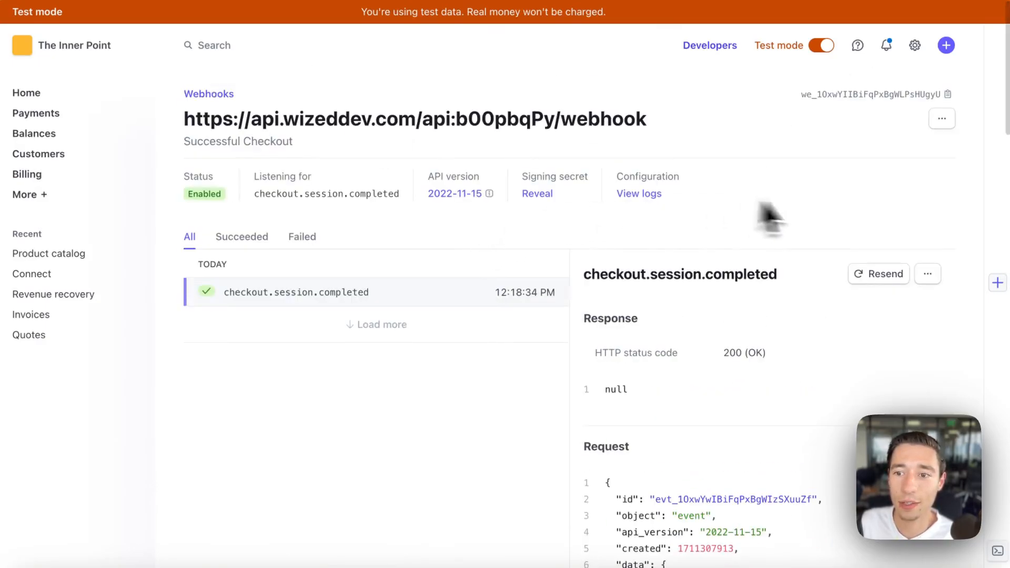
click(871, 276)
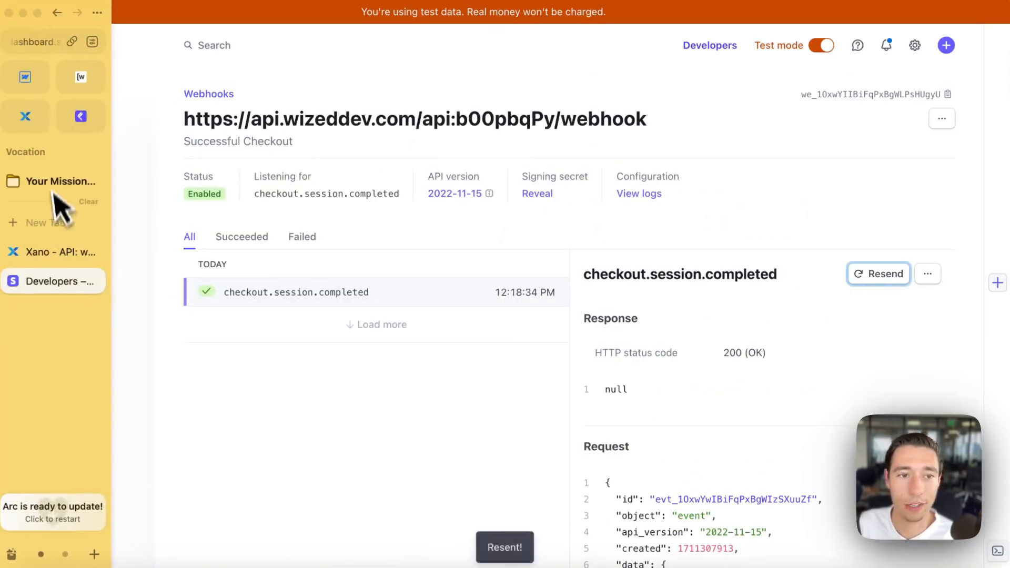
Step: Switch back to Xano, open the /webhook request history and refresh it to look for the resent request
click(32, 251)
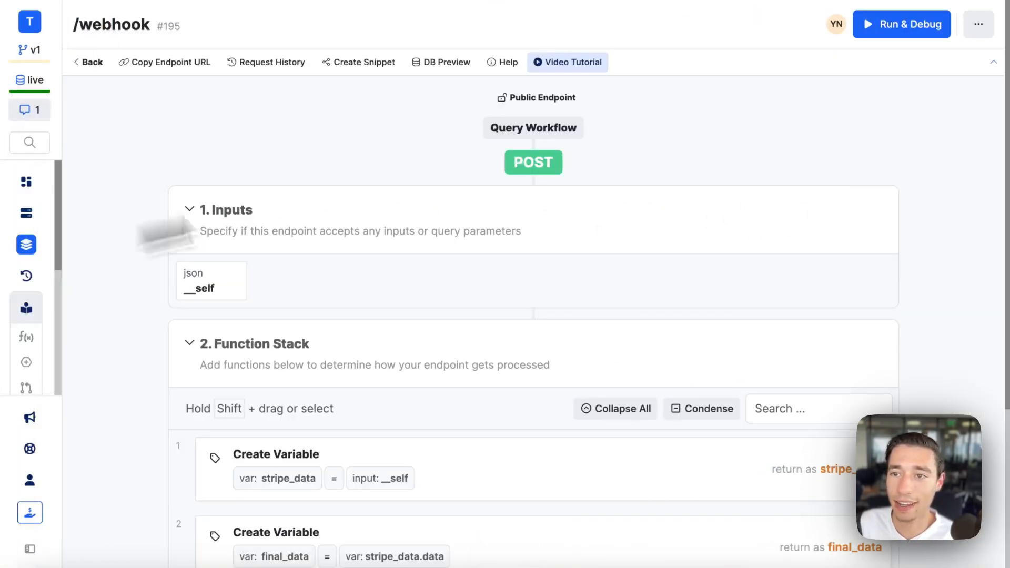
click(979, 24)
click(877, 151)
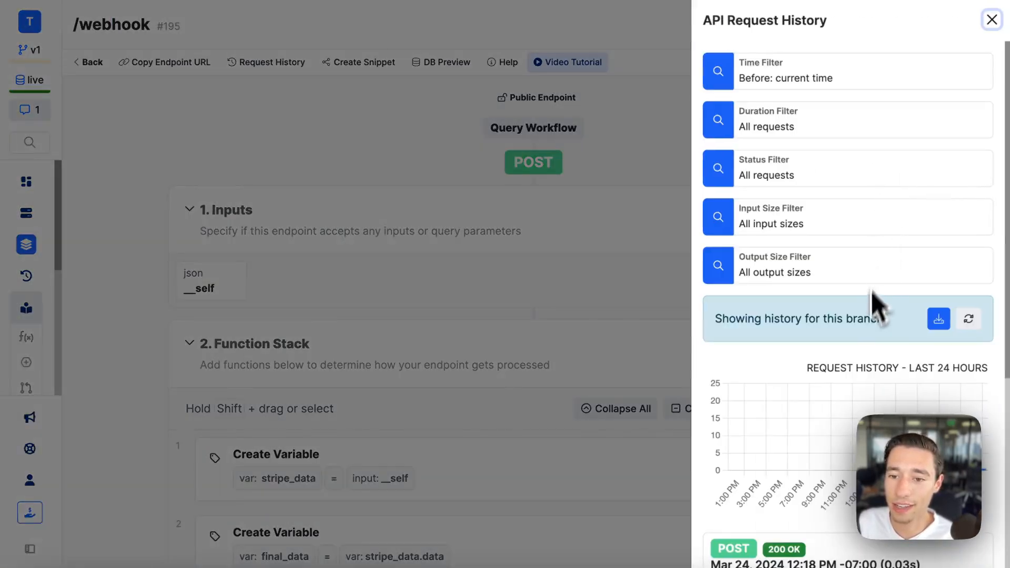
scroll(852, 368, down, 4)
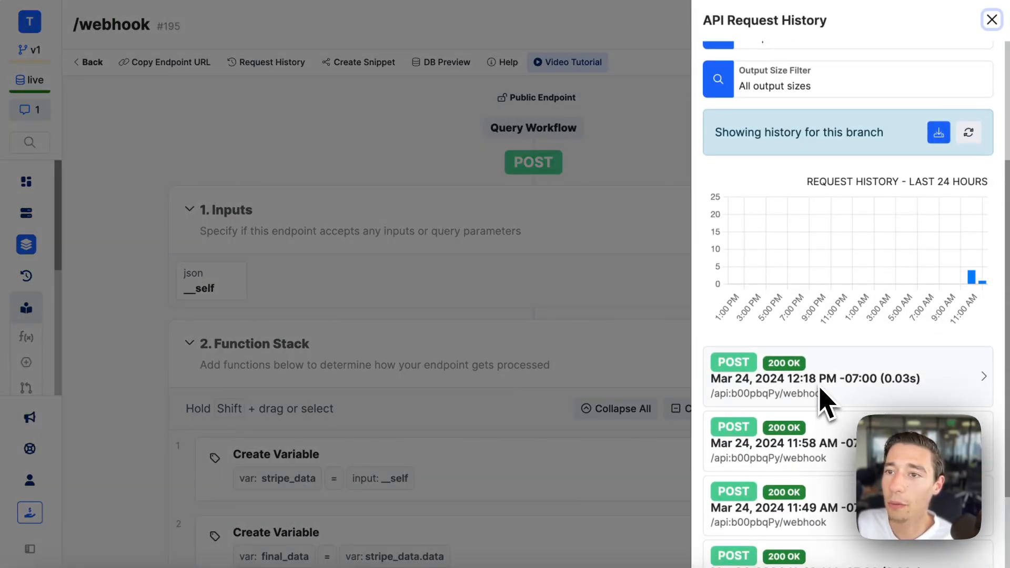
scroll(969, 158, up, 3)
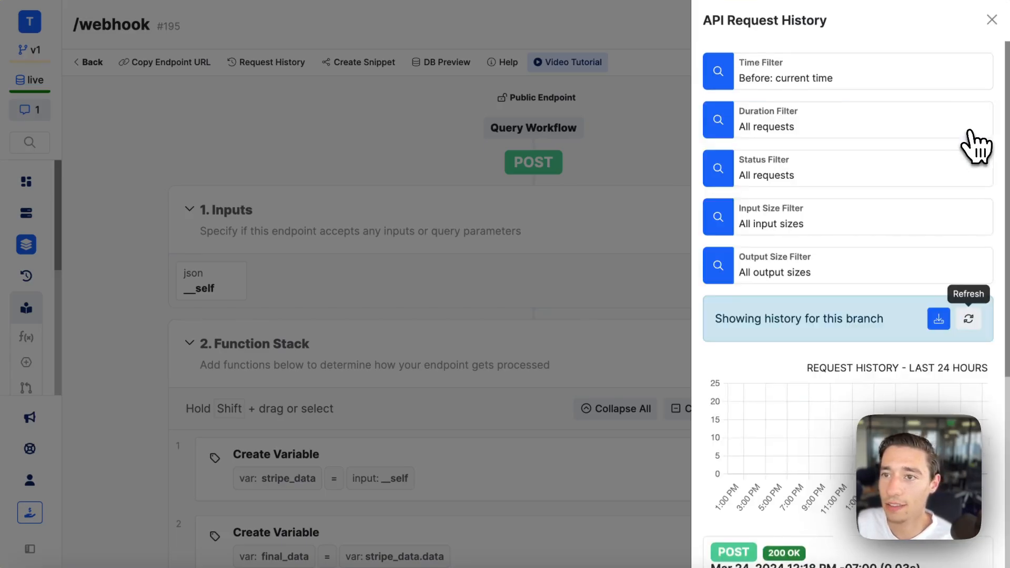
scroll(984, 237, down, 4)
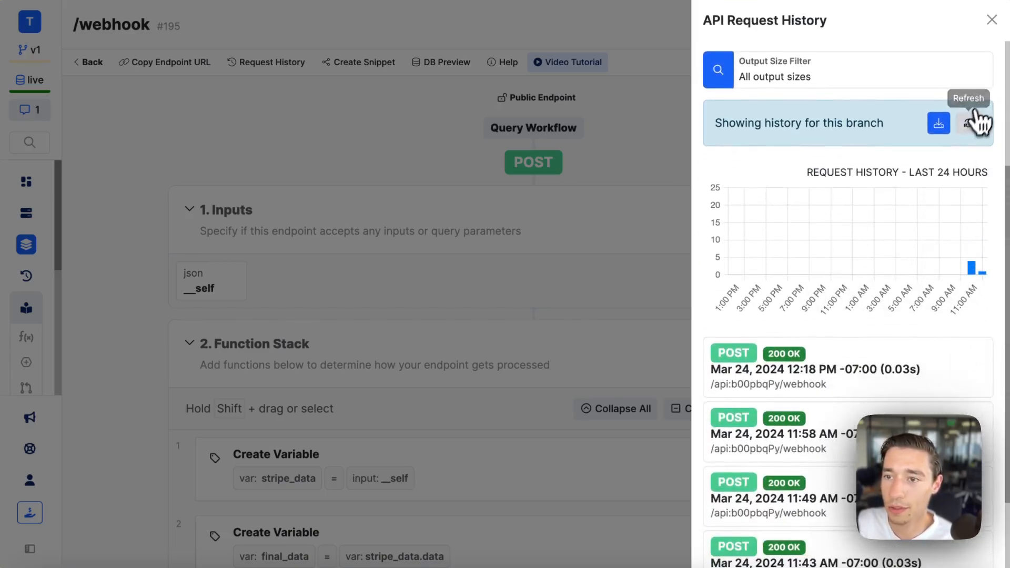
scroll(976, 138, up, 4)
scroll(969, 273, down, 3)
scroll(977, 271, up, 3)
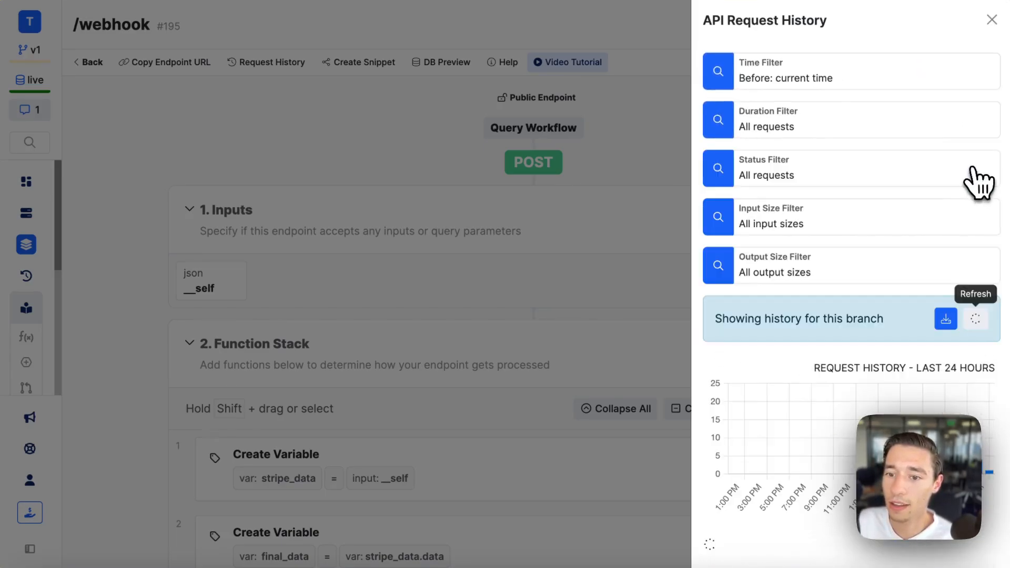
scroll(971, 316, down, 3)
scroll(972, 210, up, 3)
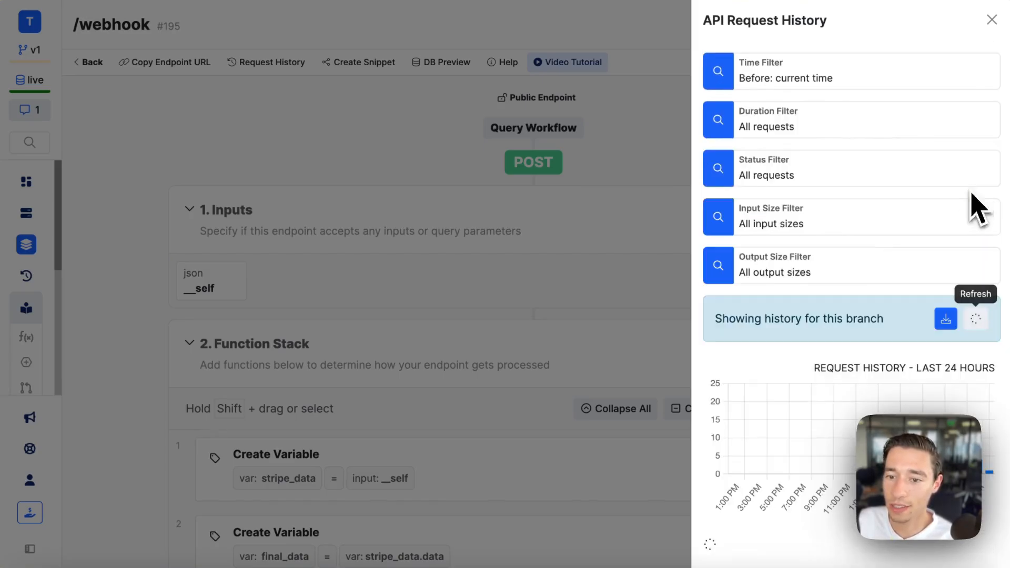
scroll(931, 356, down, 2)
click(971, 203)
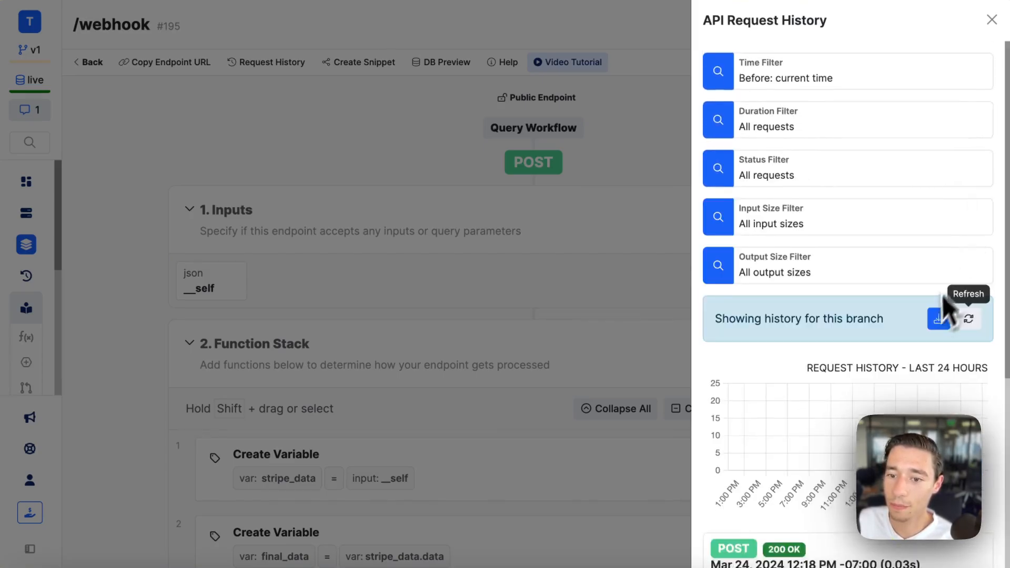
scroll(931, 338, down, 3)
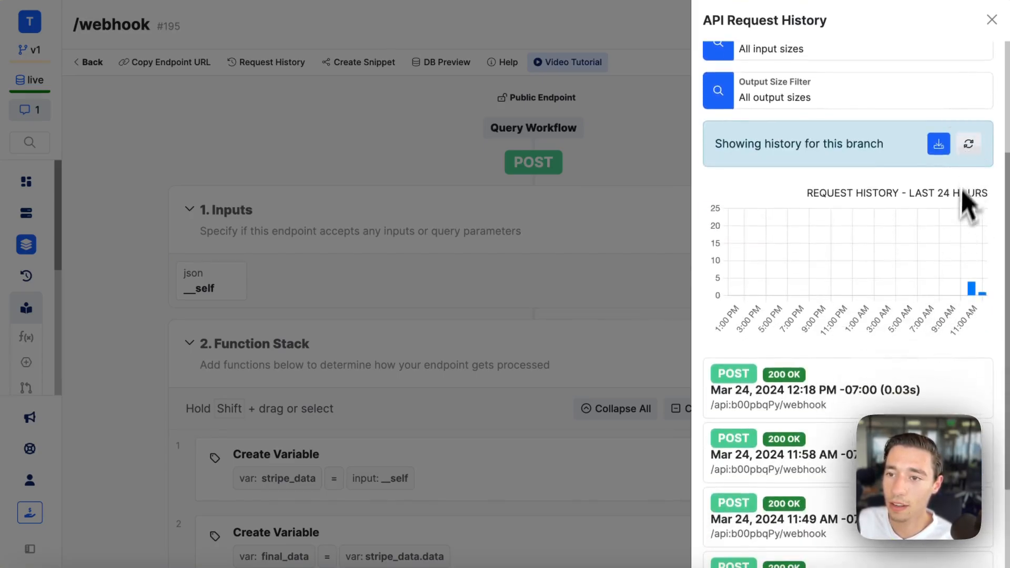
click(968, 143)
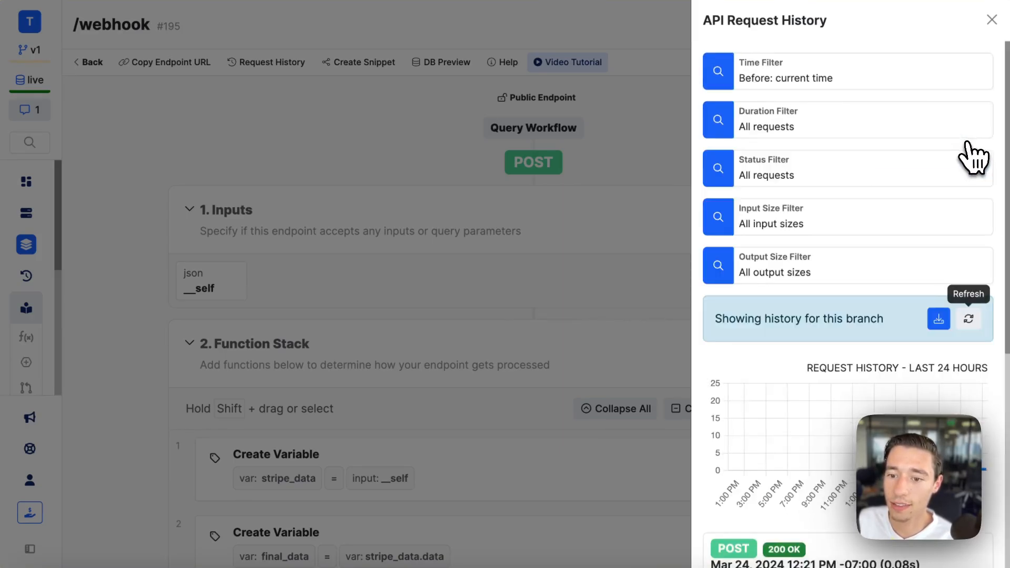
Step: Open the POST request from Mar 24, 2024 12:21 PM and expand its Input payload
scroll(852, 316, down, 3)
click(853, 403)
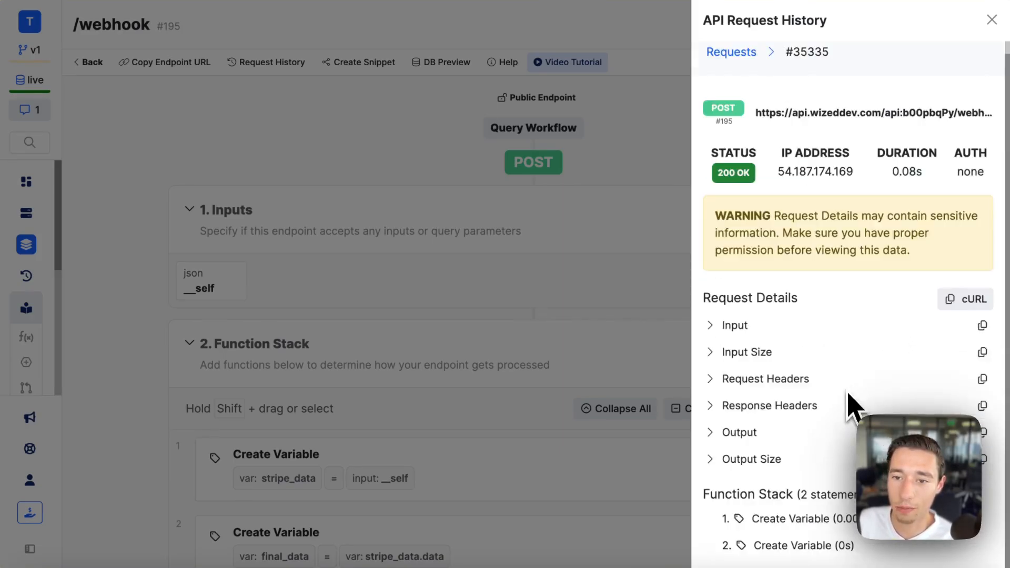
click(719, 322)
scroll(717, 329, down, 1)
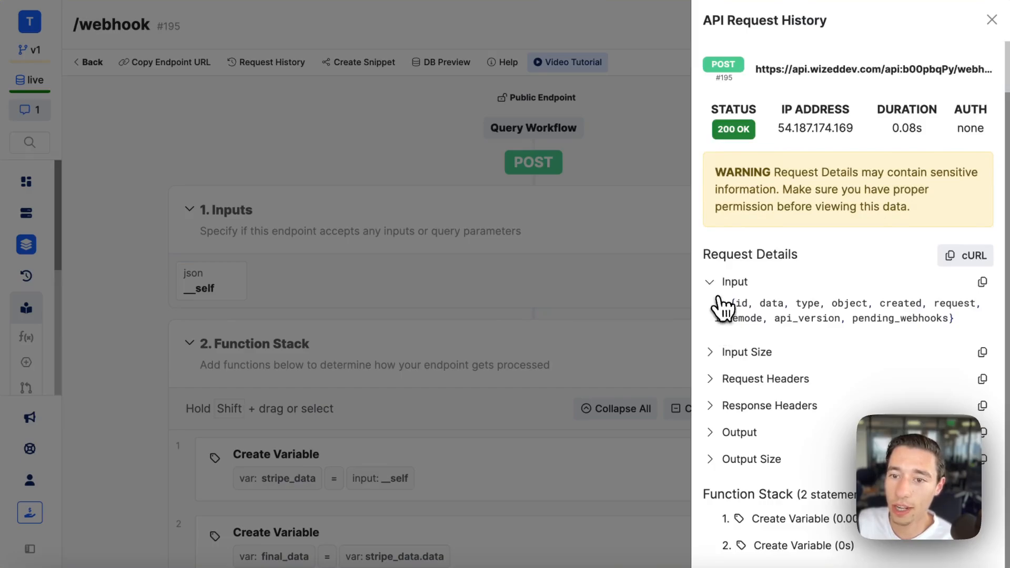
click(721, 306)
scroll(739, 295, down, 2)
Step: Expand the request's Output and its nested object, and examine the returned checkout session fields
click(716, 479)
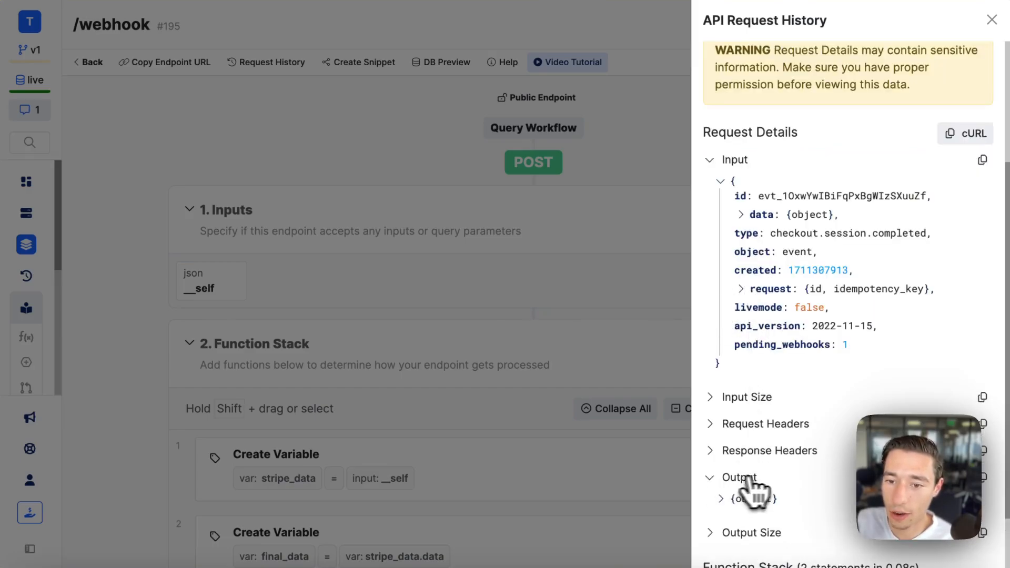
scroll(756, 485, down, 2)
click(727, 427)
scroll(748, 436, down, 2)
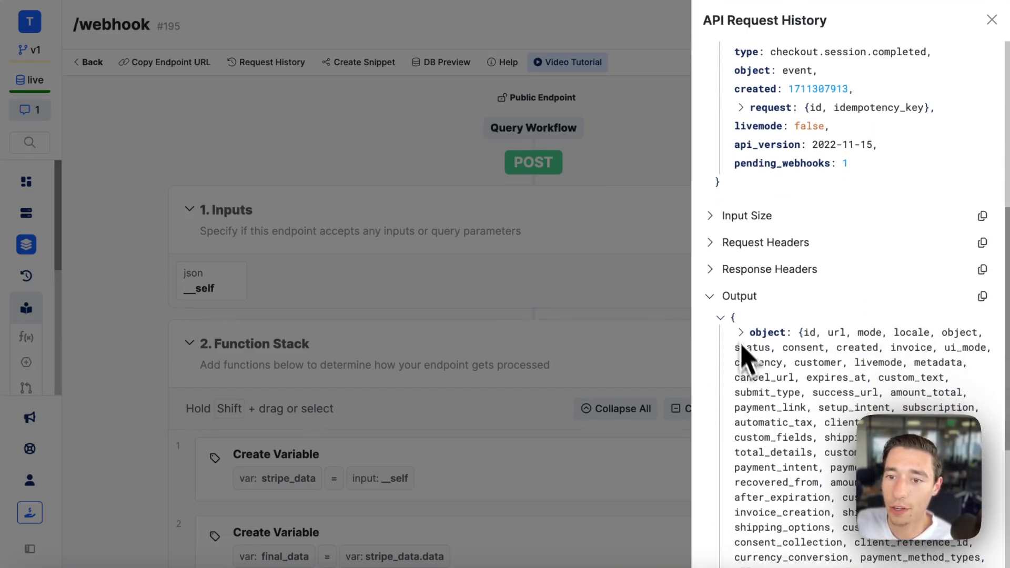
click(742, 334)
scroll(769, 368, down, 2)
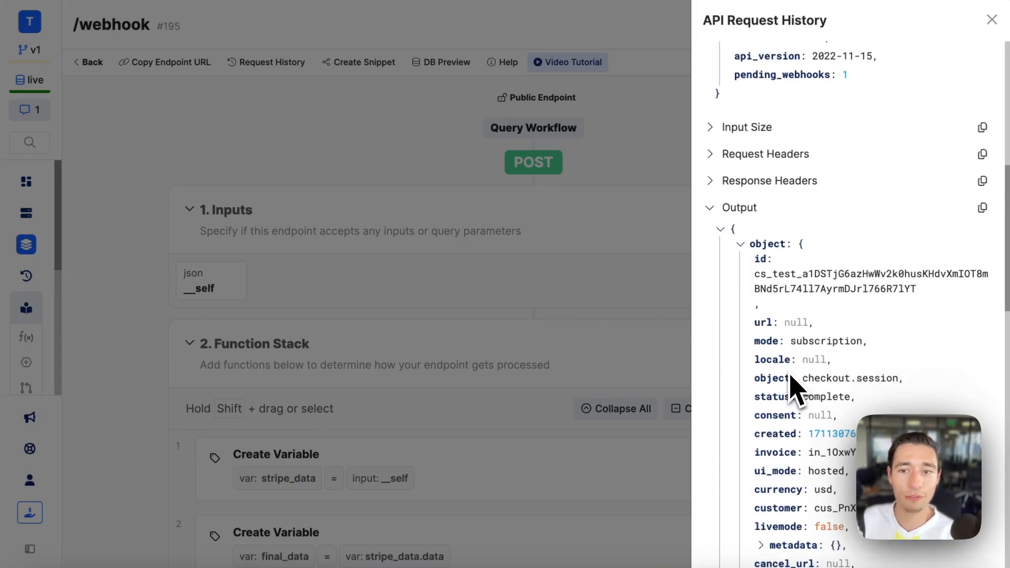
scroll(769, 286, down, 1)
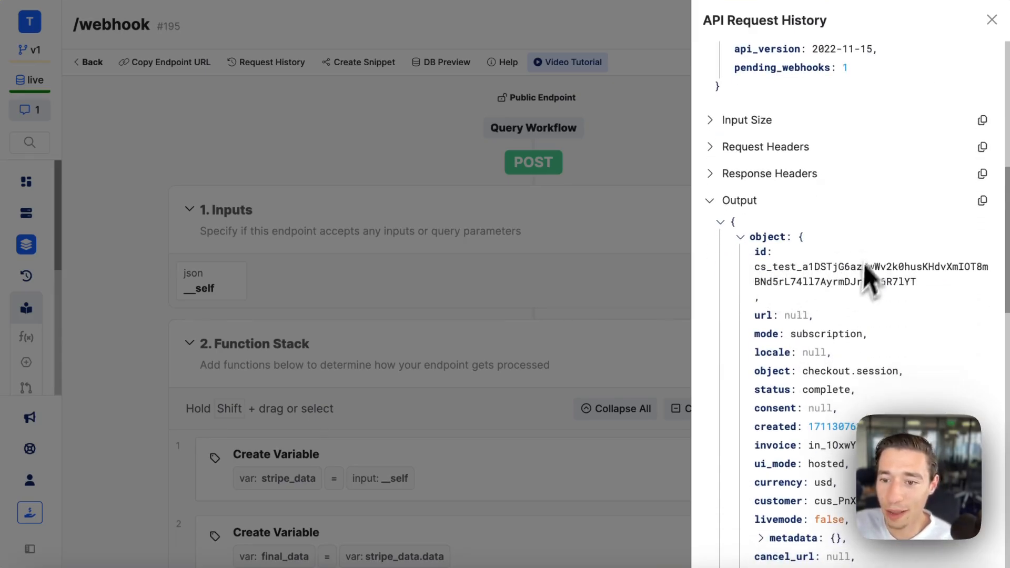
scroll(842, 295, down, 3)
scroll(839, 388, down, 5)
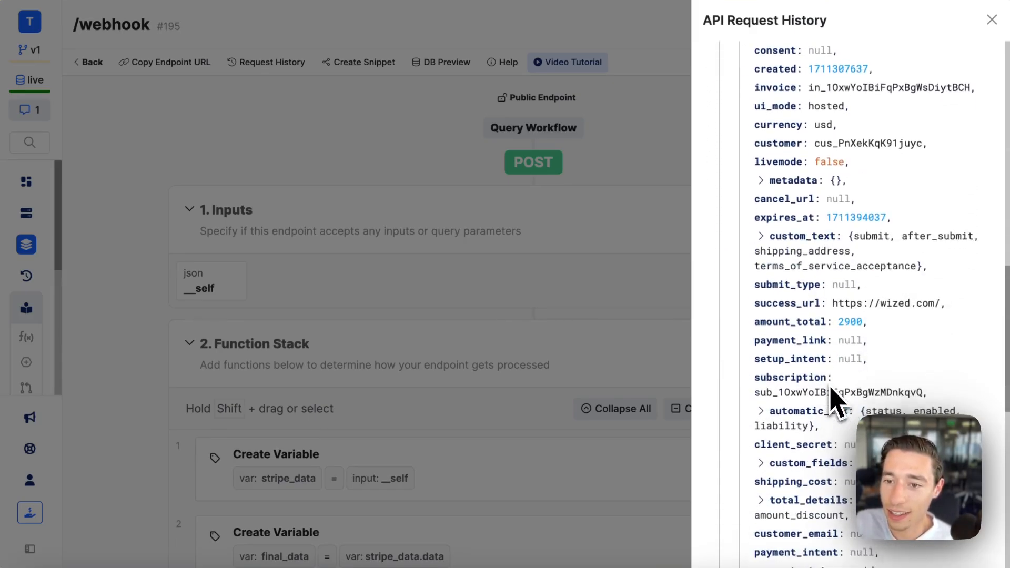
scroll(832, 391, up, 9)
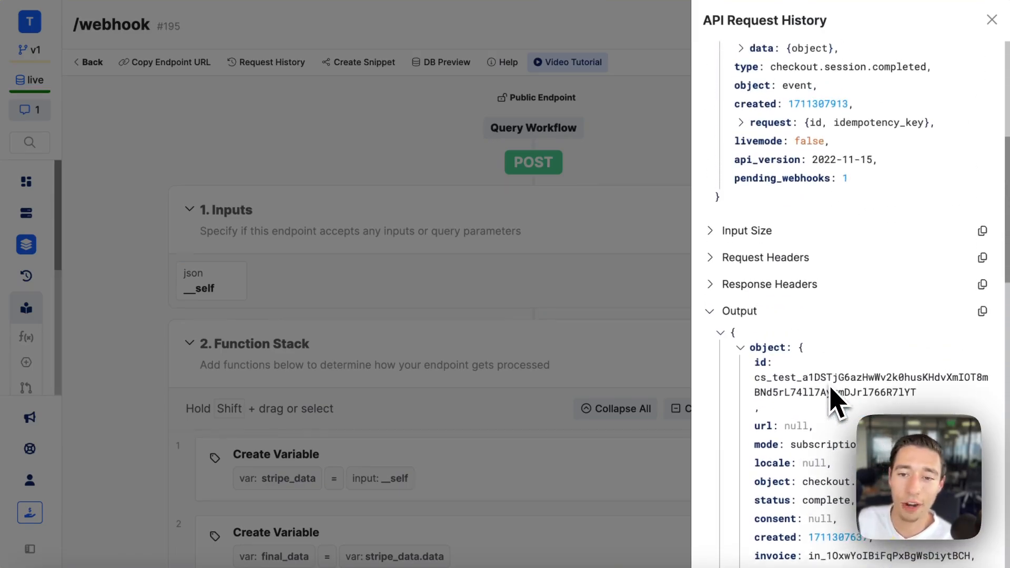
scroll(835, 400, down, 2)
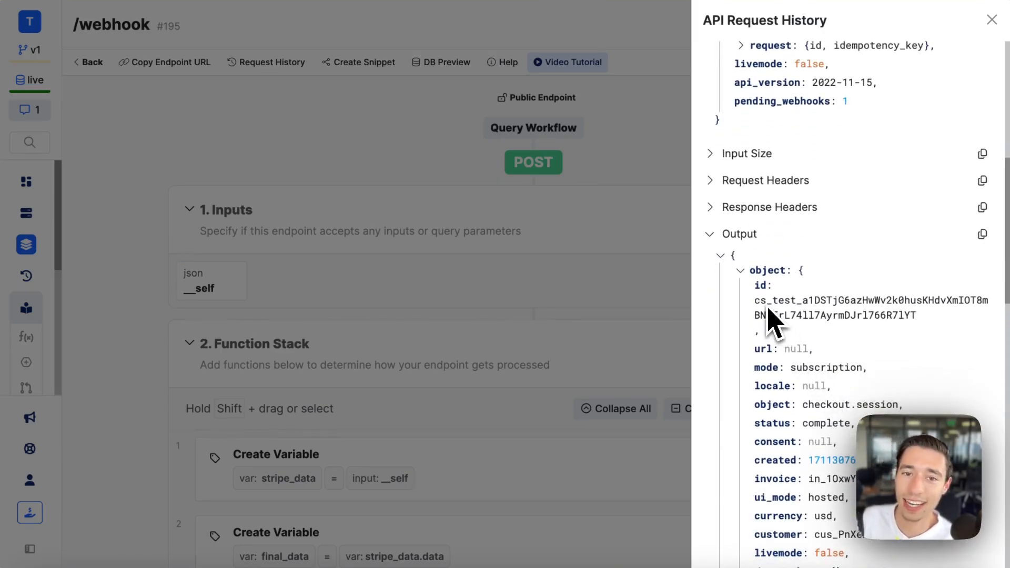
Step: Examine the checkout session's id and customer fields in the request Output, continuing down to the client_reference_id field
scroll(771, 319, down, 1)
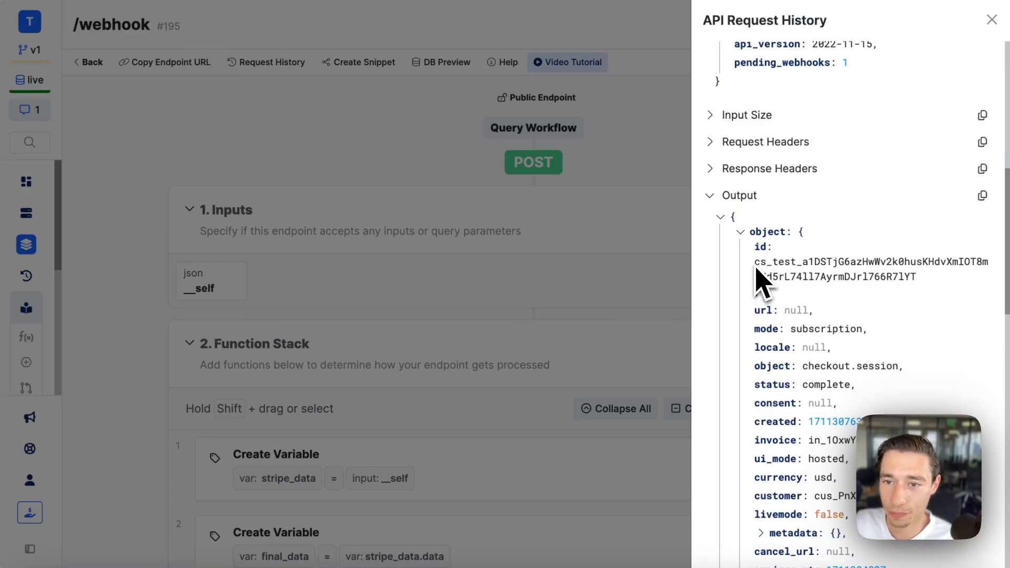
drag(754, 267, 941, 284)
scroll(926, 321, down, 3)
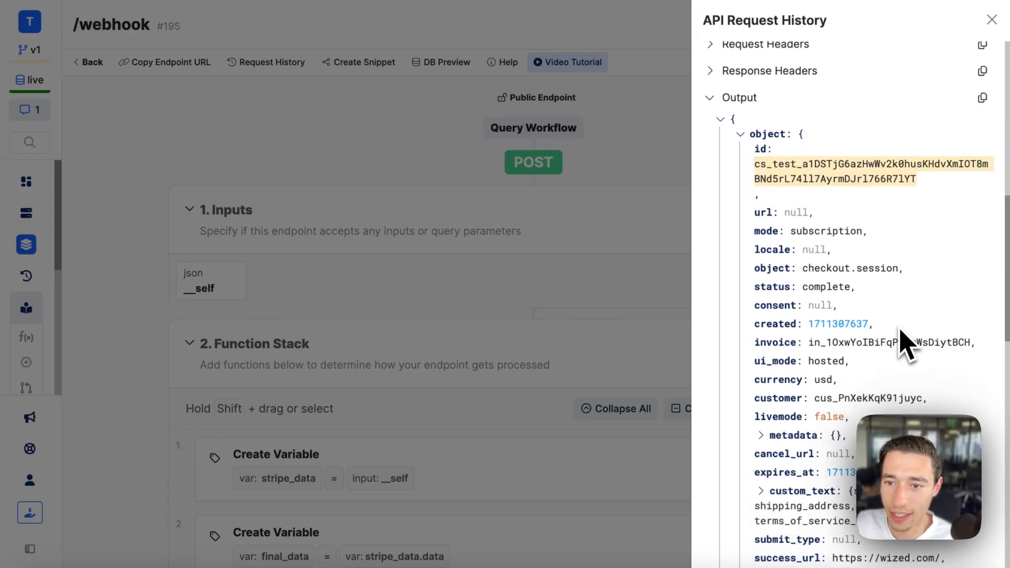
scroll(863, 366, down, 1)
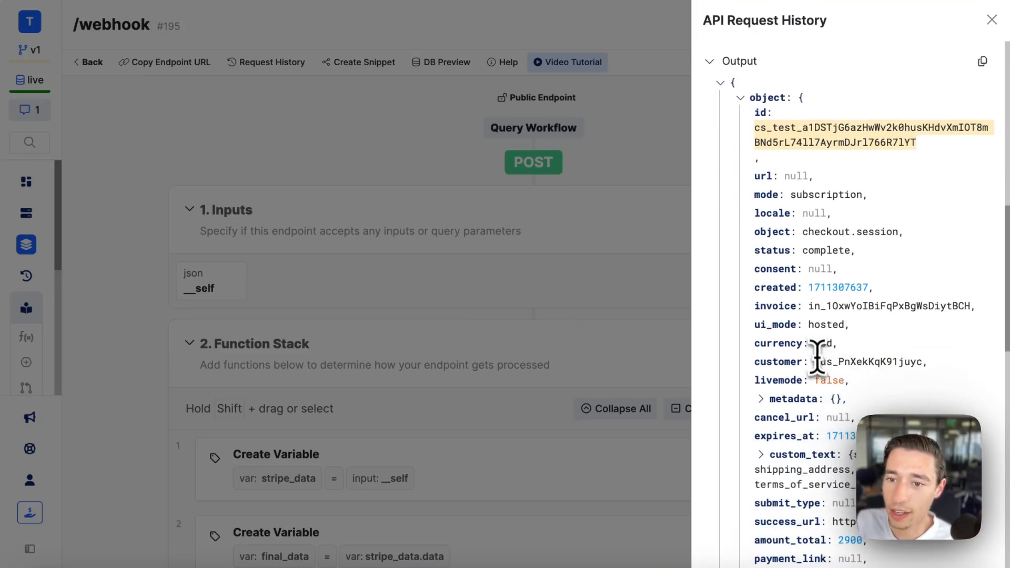
drag(814, 361, 958, 363)
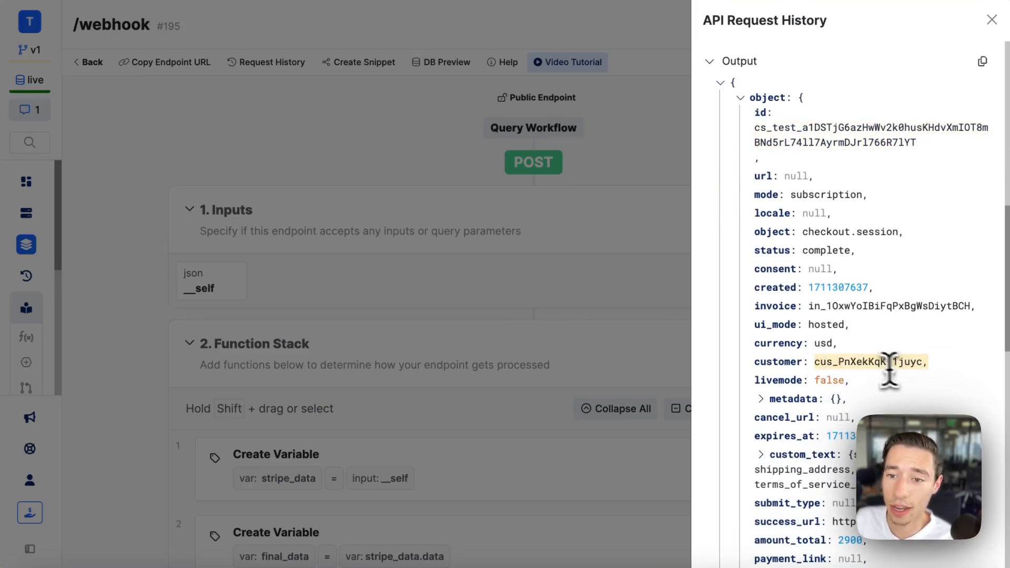
triple_click(860, 361)
scroll(859, 362, down, 1)
scroll(848, 355, down, 1)
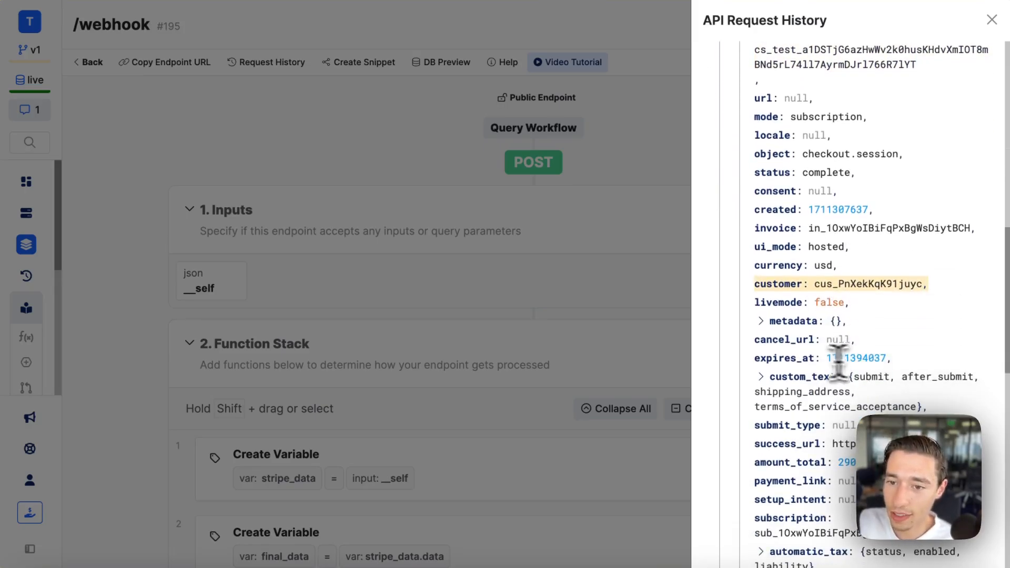
scroll(769, 387, down, 1)
scroll(766, 380, down, 6)
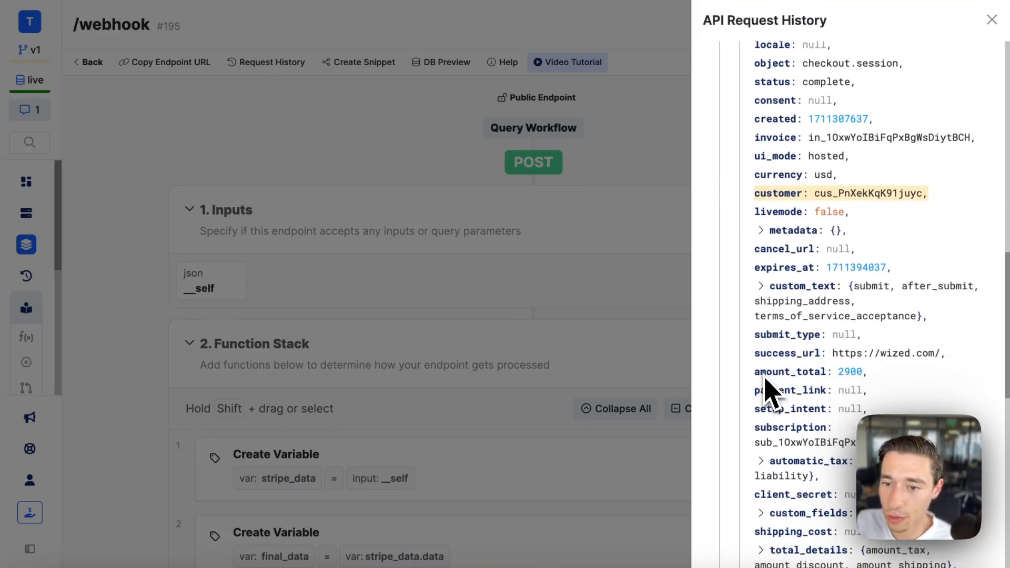
scroll(782, 498, down, 2)
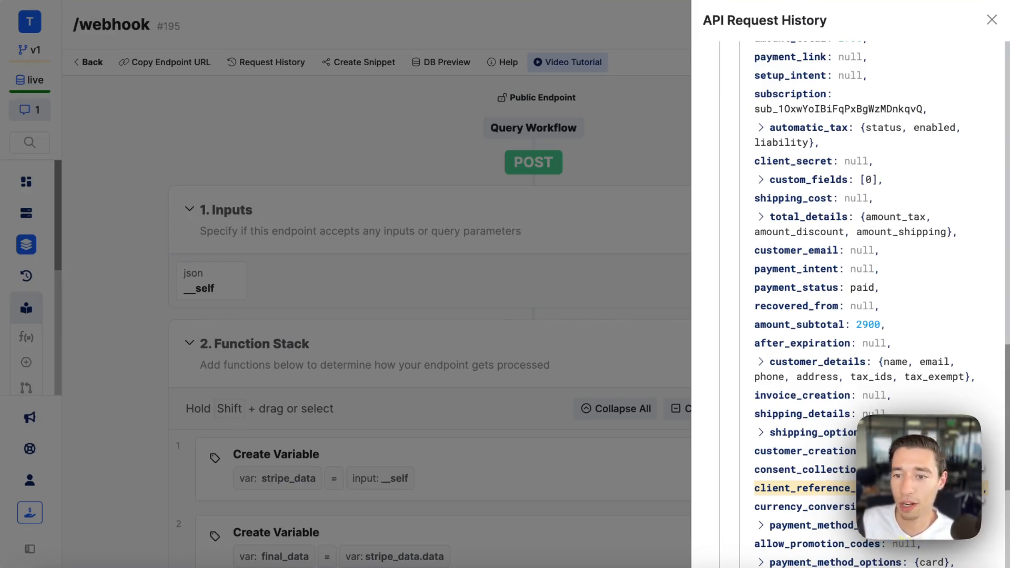
Step: Review the session object again from its id through the customer, amount_total and subscription fields to the payment details
scroll(906, 349, up, 9)
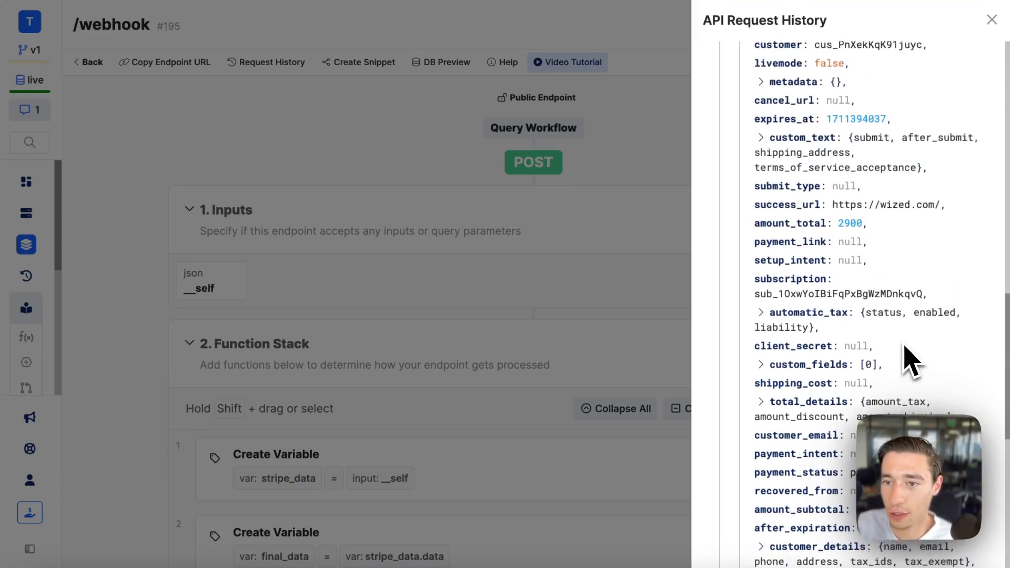
scroll(907, 348, up, 2)
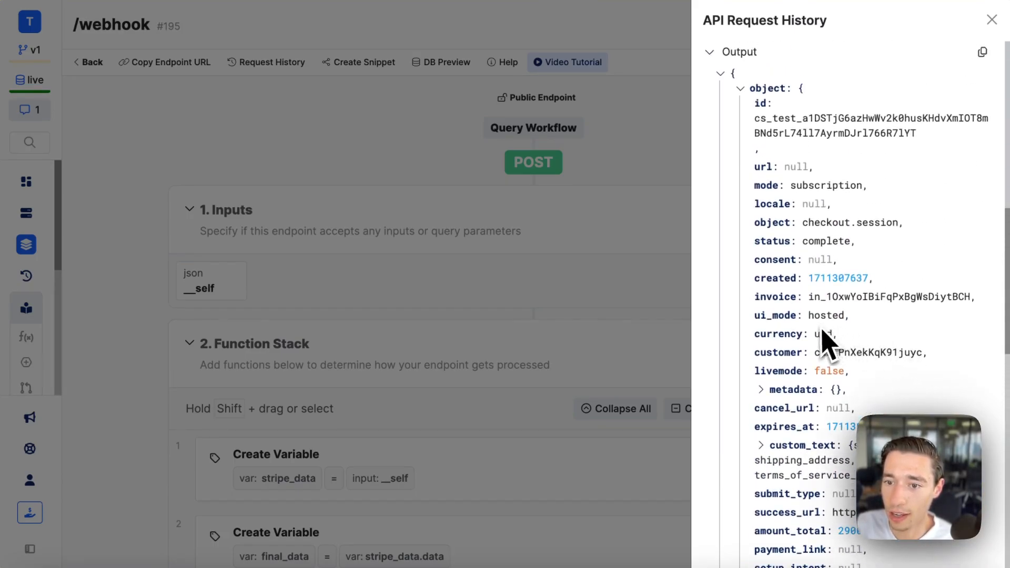
scroll(822, 317, up, 1)
scroll(823, 318, down, 3)
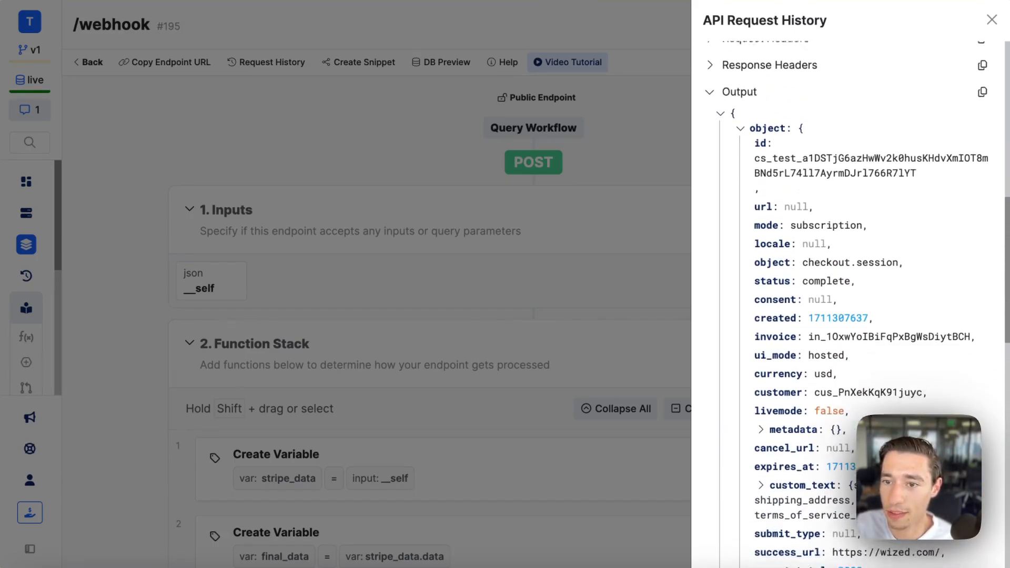
scroll(823, 318, down, 3)
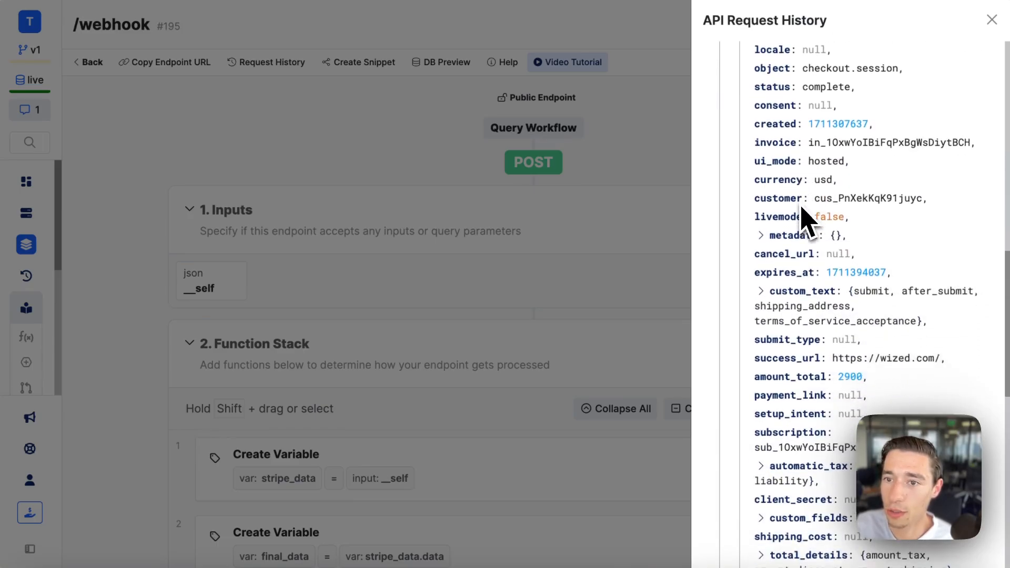
scroll(797, 207, down, 1)
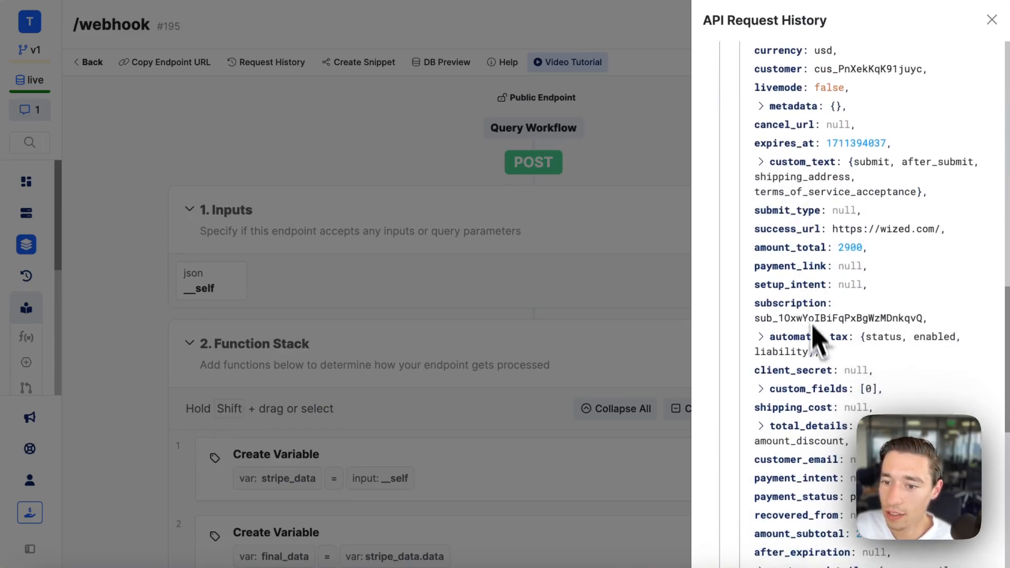
scroll(772, 419, down, 2)
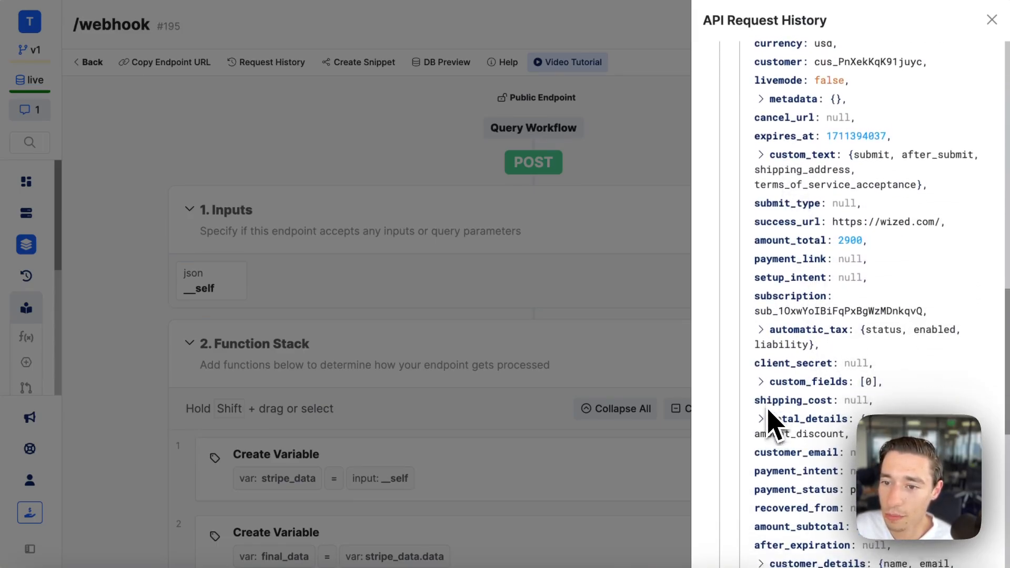
scroll(772, 325, down, 6)
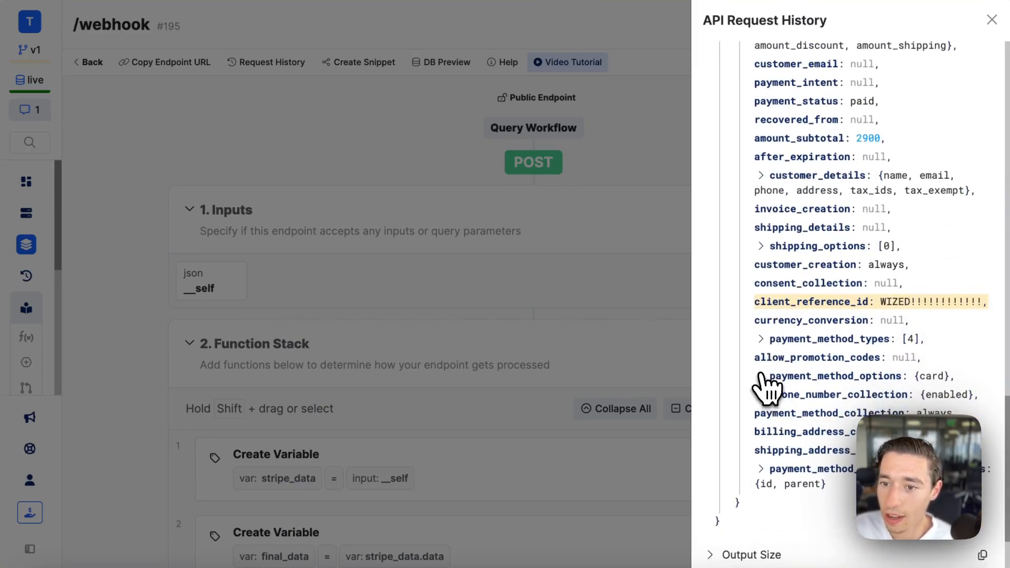
Step: Inspect the payment_method_options and payment_method_types entries, and locate the client_reference_id field in the session object
click(761, 376)
click(761, 376)
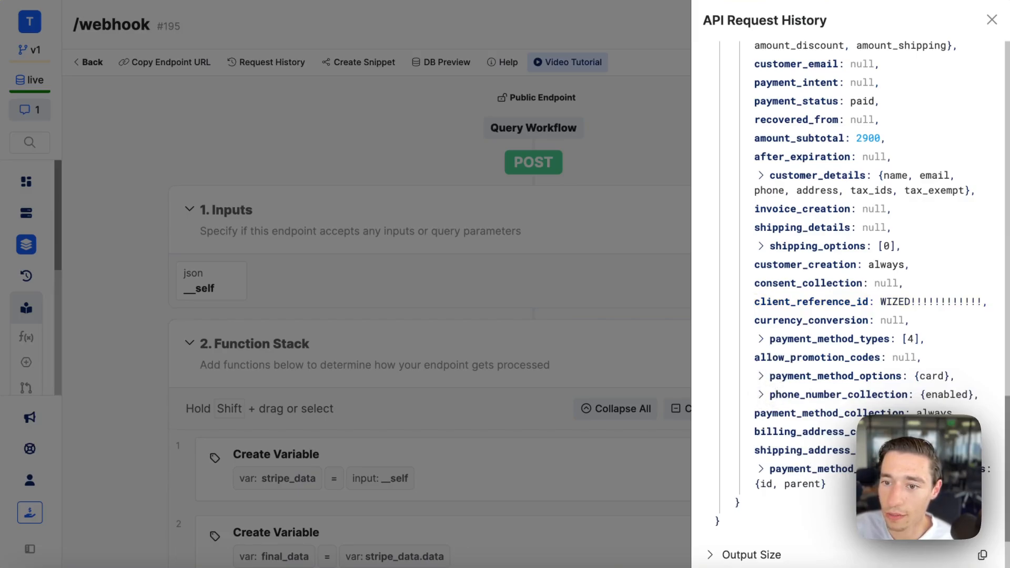
click(761, 340)
click(761, 339)
scroll(818, 438, down, 1)
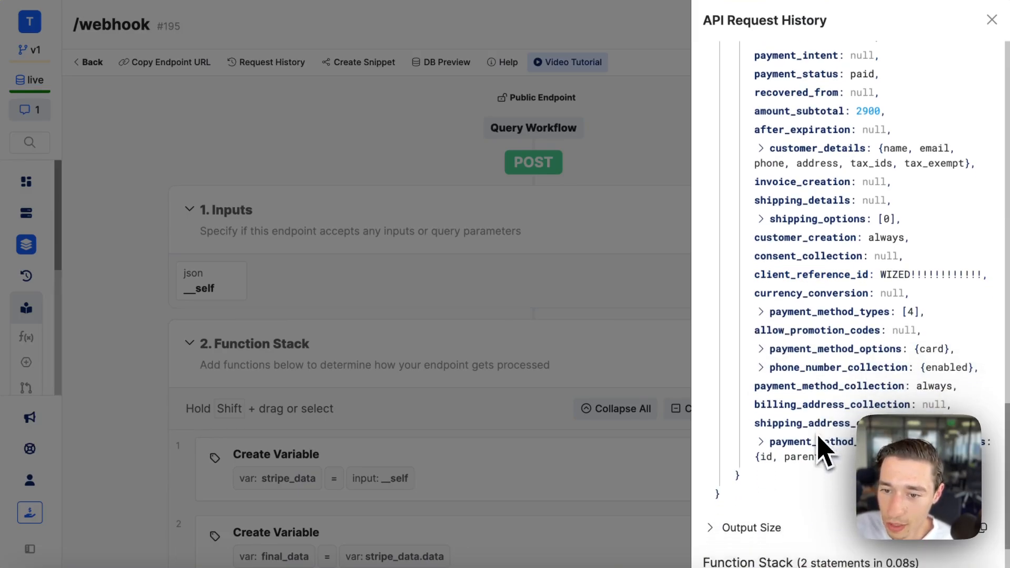
scroll(774, 463, up, 3)
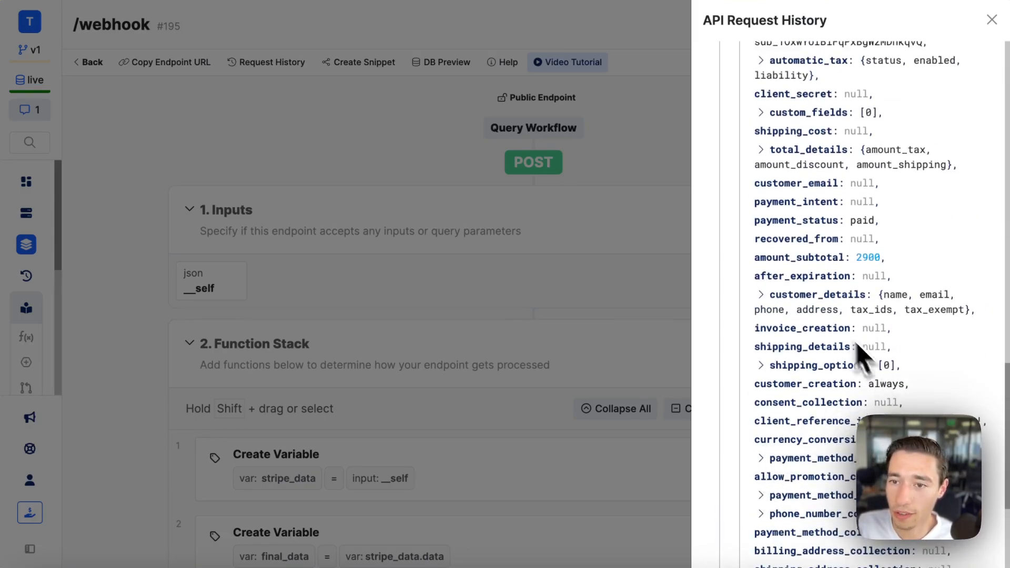
scroll(877, 176, up, 2)
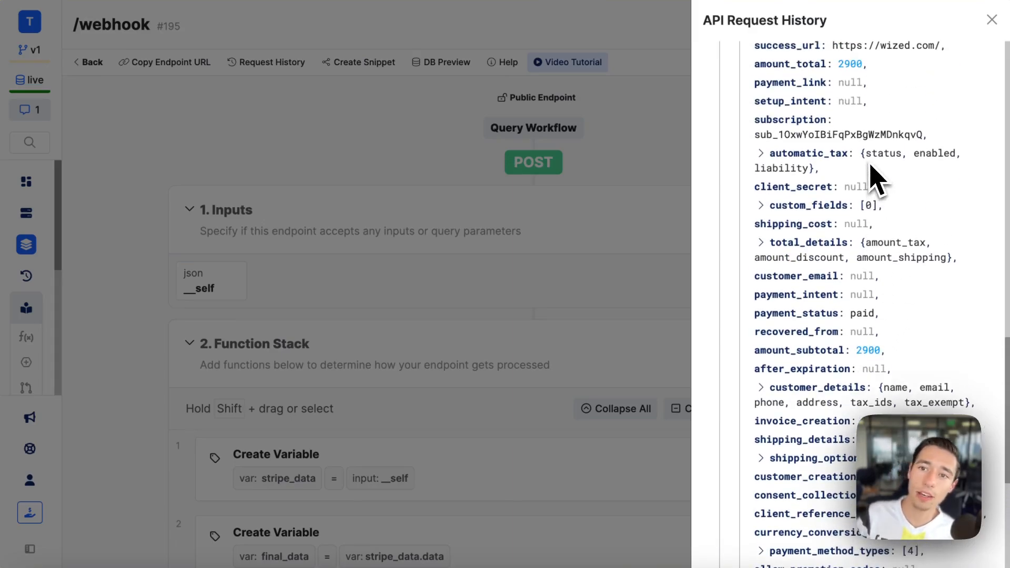
scroll(863, 173, down, 1)
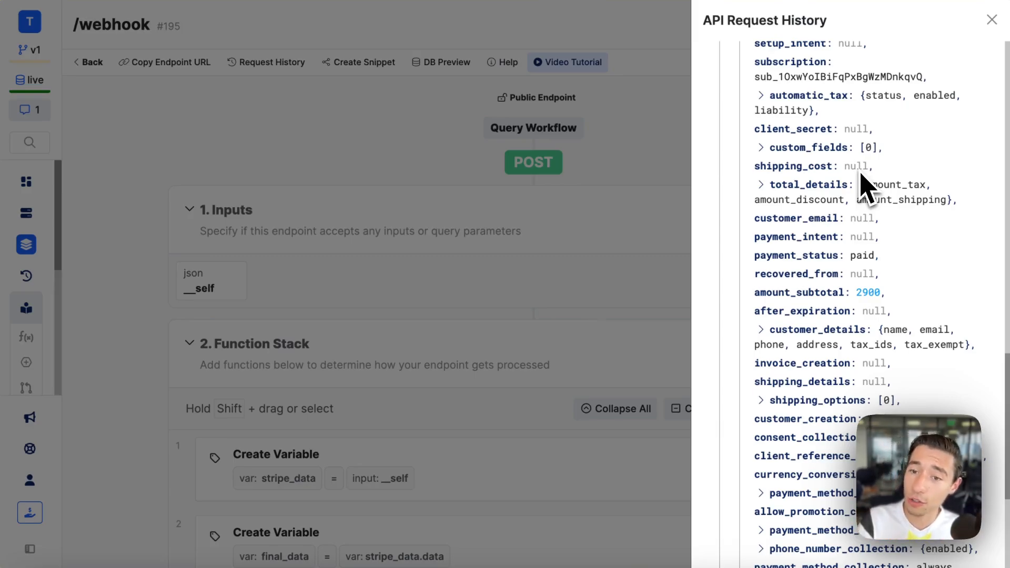
double_click(762, 457)
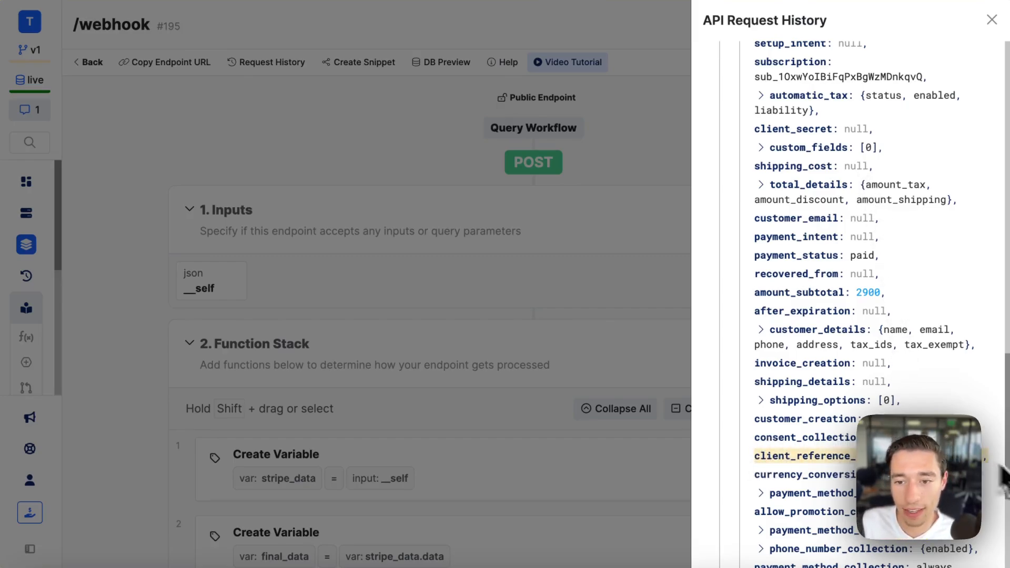
Step: Compare the customer field with the client_reference_id field in the returned session object
scroll(834, 395, up, 10)
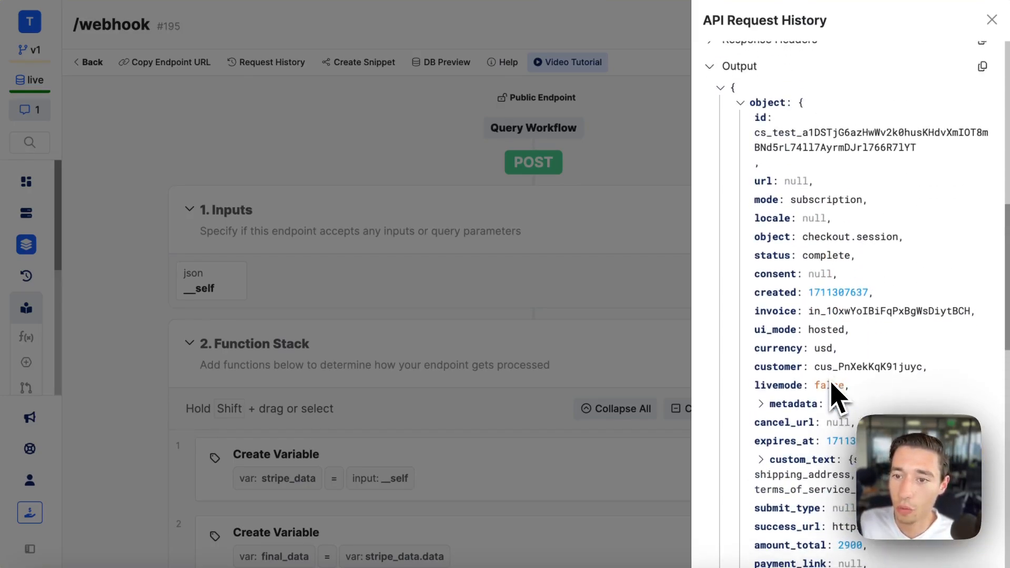
drag(756, 367, 918, 367)
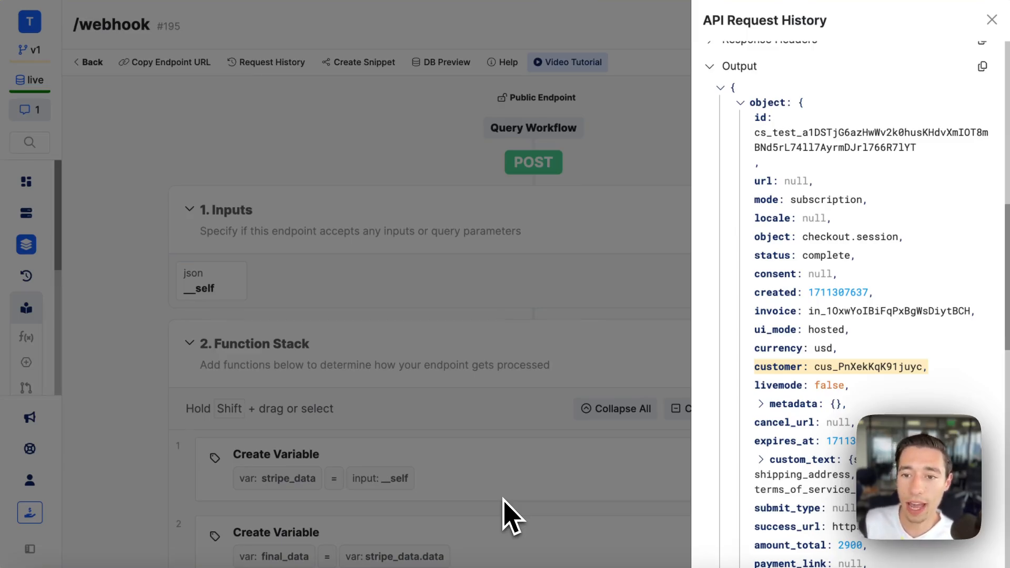
scroll(856, 453, down, 12)
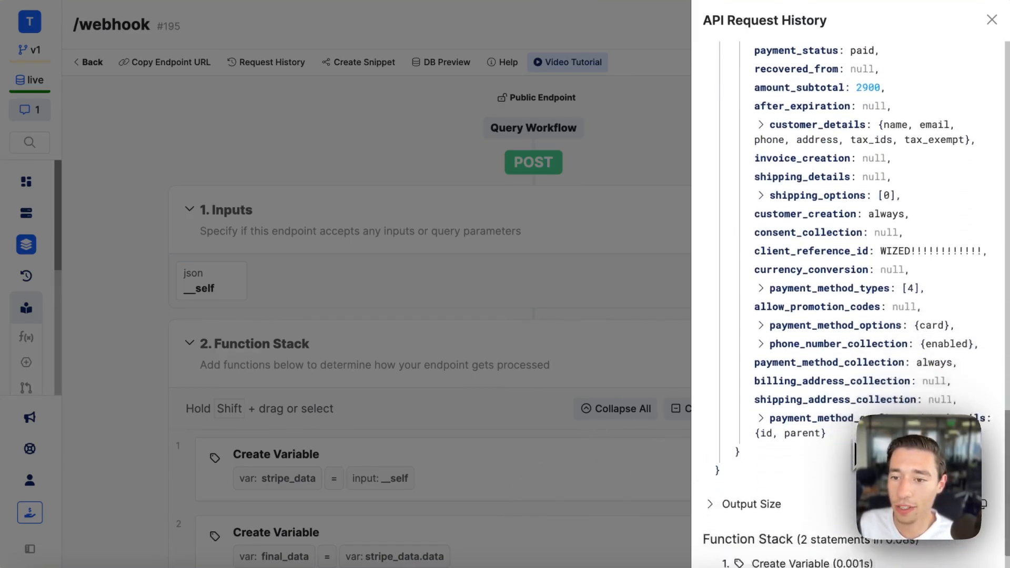
scroll(784, 316, down, 1)
scroll(817, 253, up, 1)
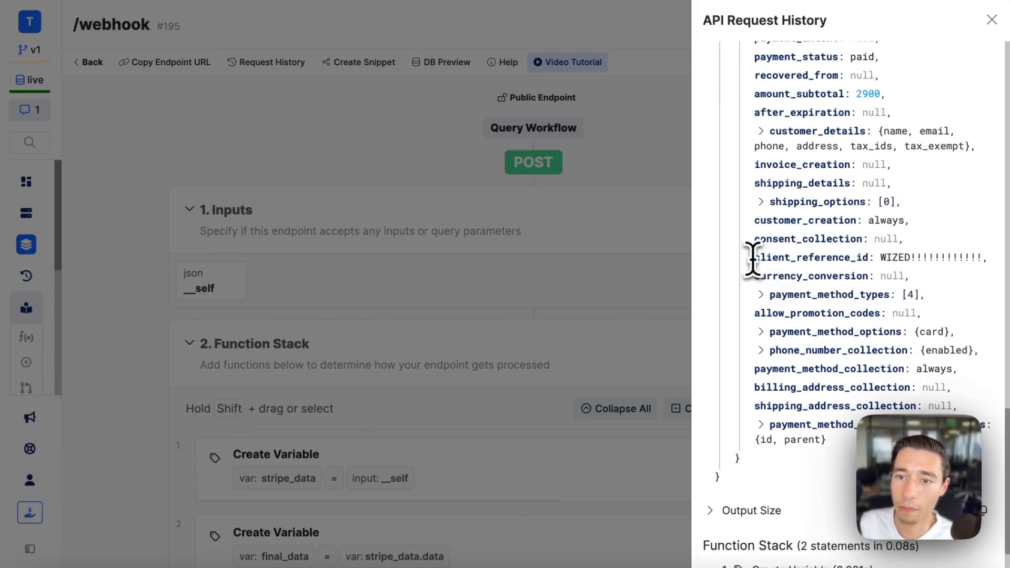
drag(754, 257, 864, 255)
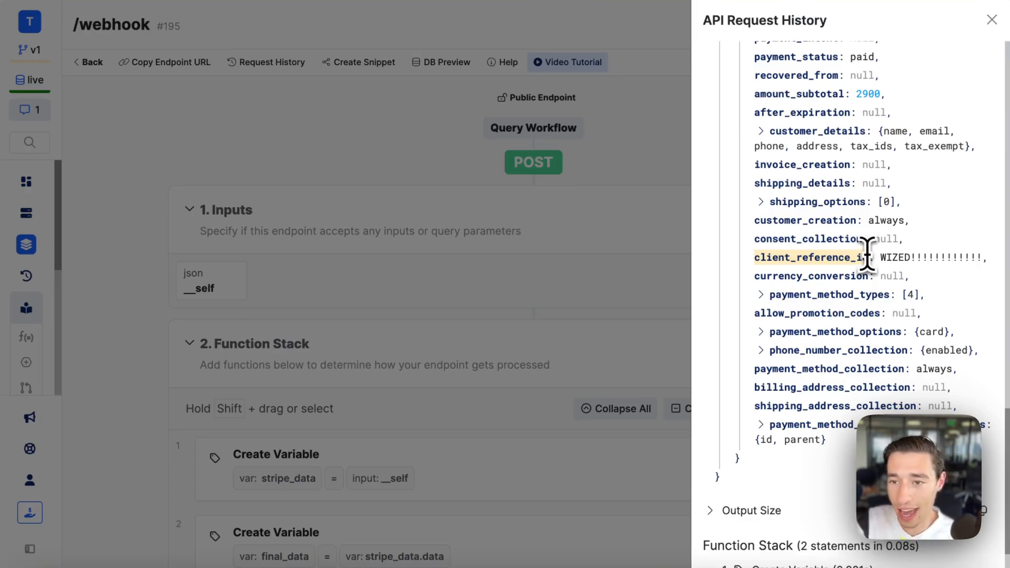
scroll(866, 255, up, 7)
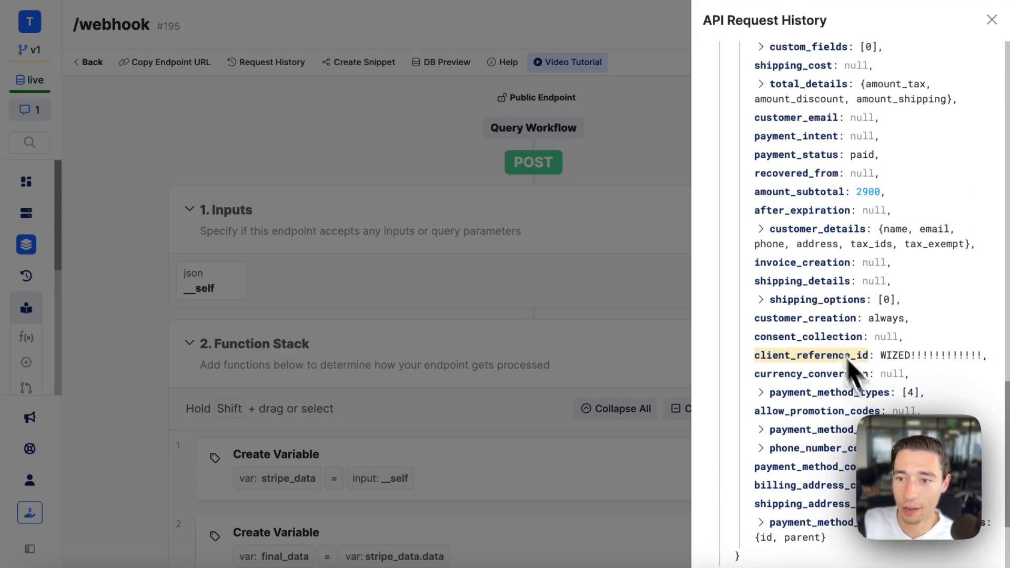
scroll(800, 292, up, 6)
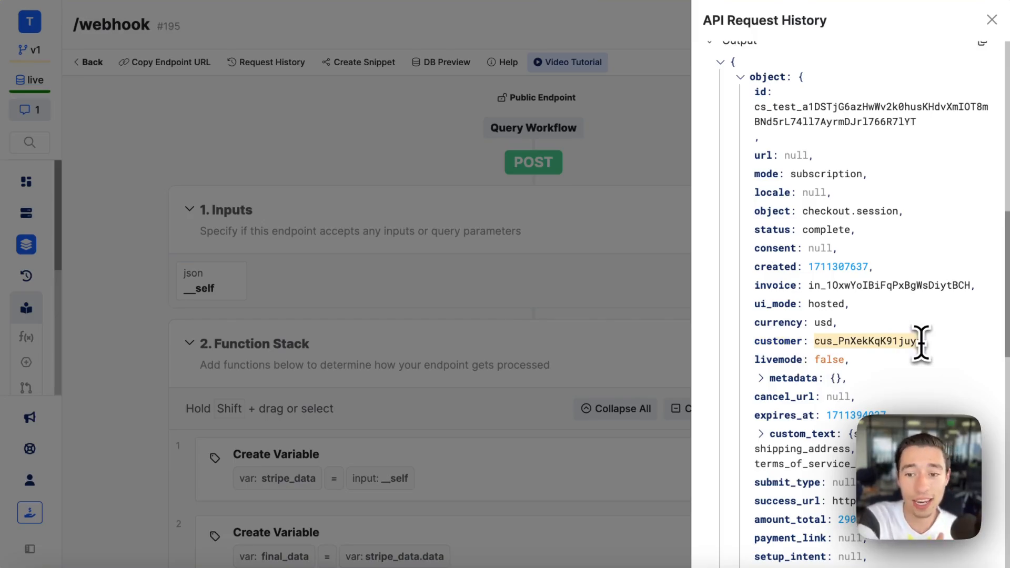
Step: Examine the client_reference_id field name and its value, and look back over the whole session Output up to its id
scroll(921, 343, down, 12)
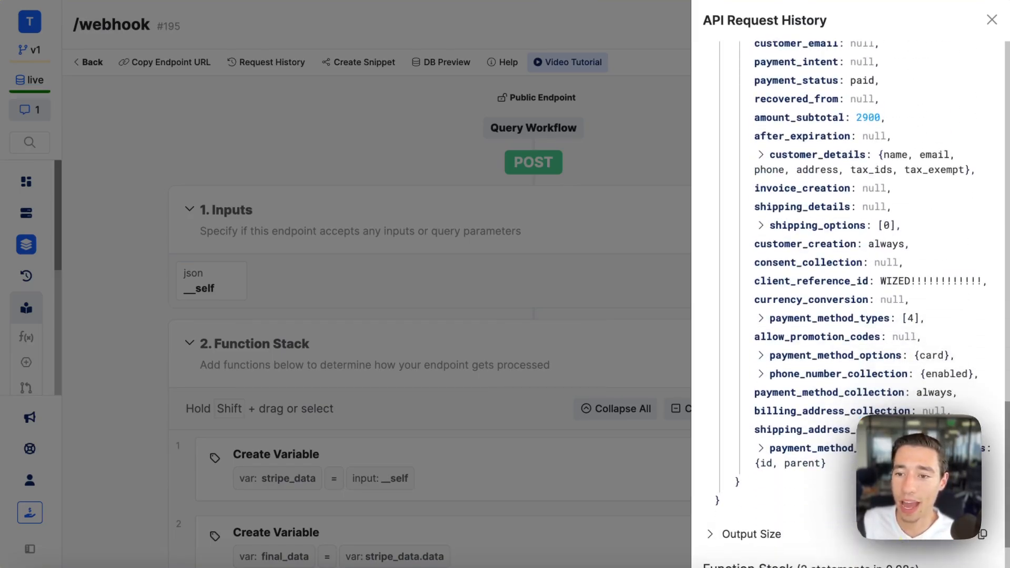
drag(755, 281, 875, 280)
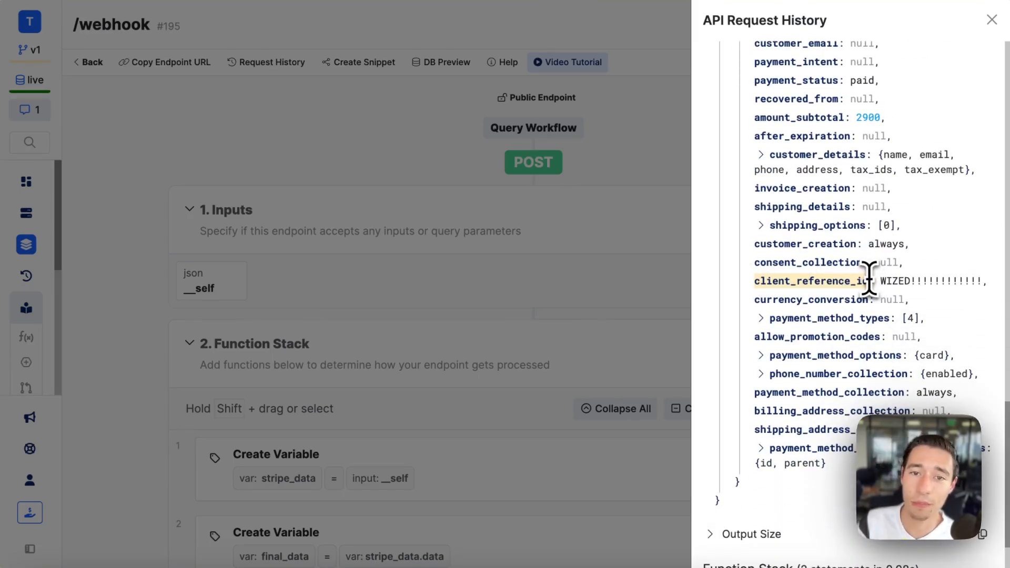
click(874, 281)
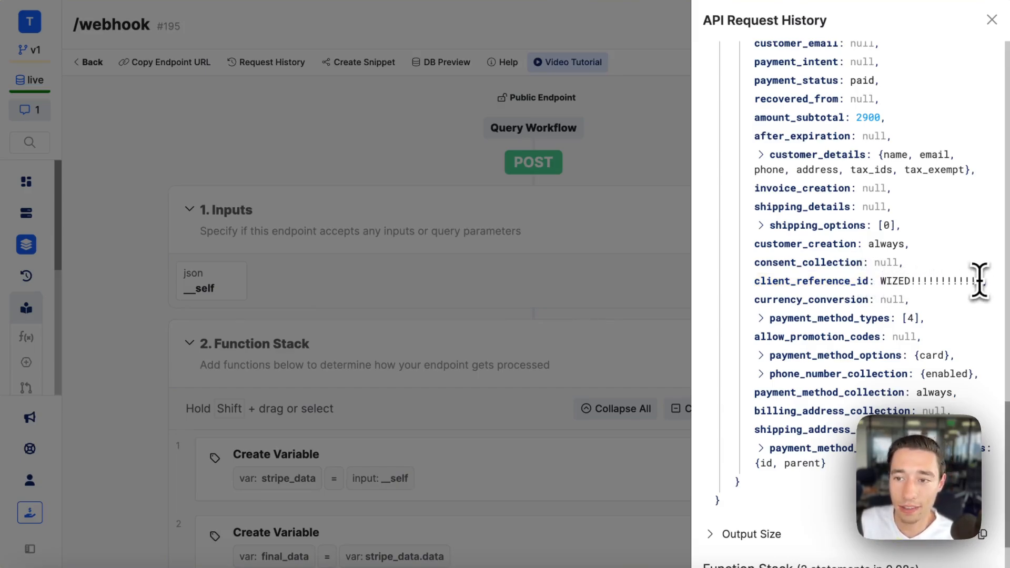
drag(982, 282, 874, 287)
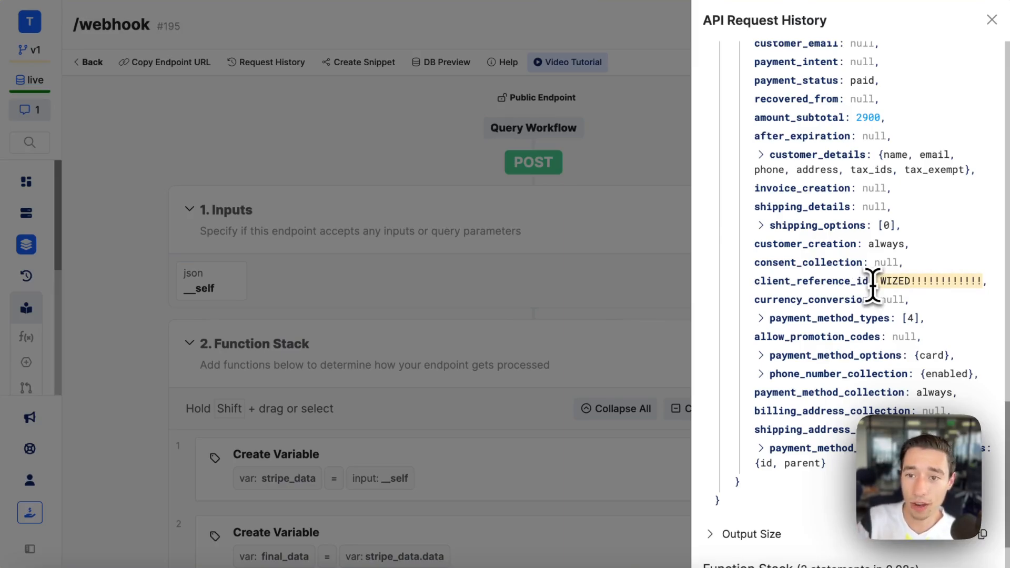
drag(873, 285, 758, 283)
drag(883, 282, 979, 282)
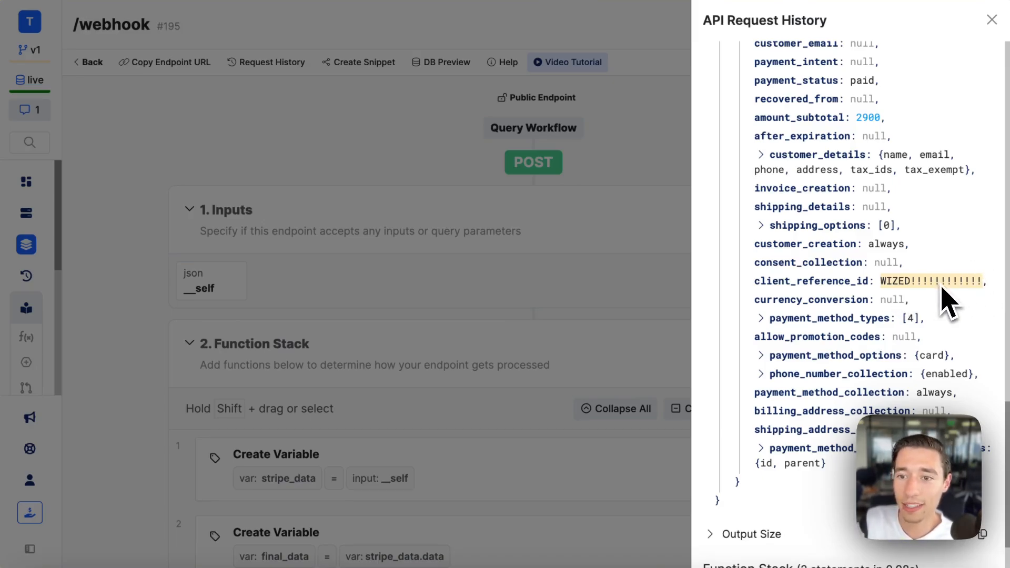
scroll(945, 302, up, 15)
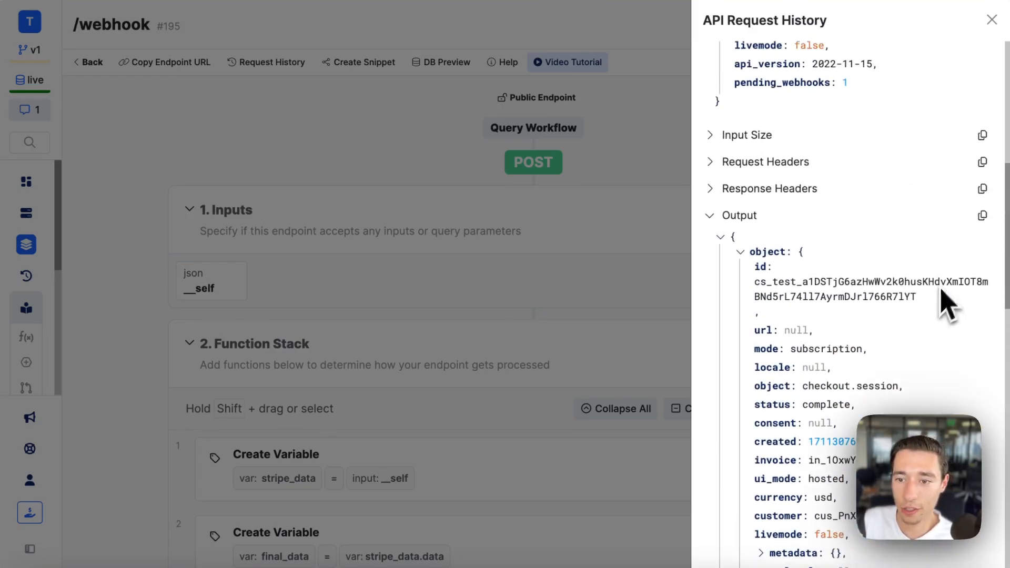
scroll(945, 306, down, 7)
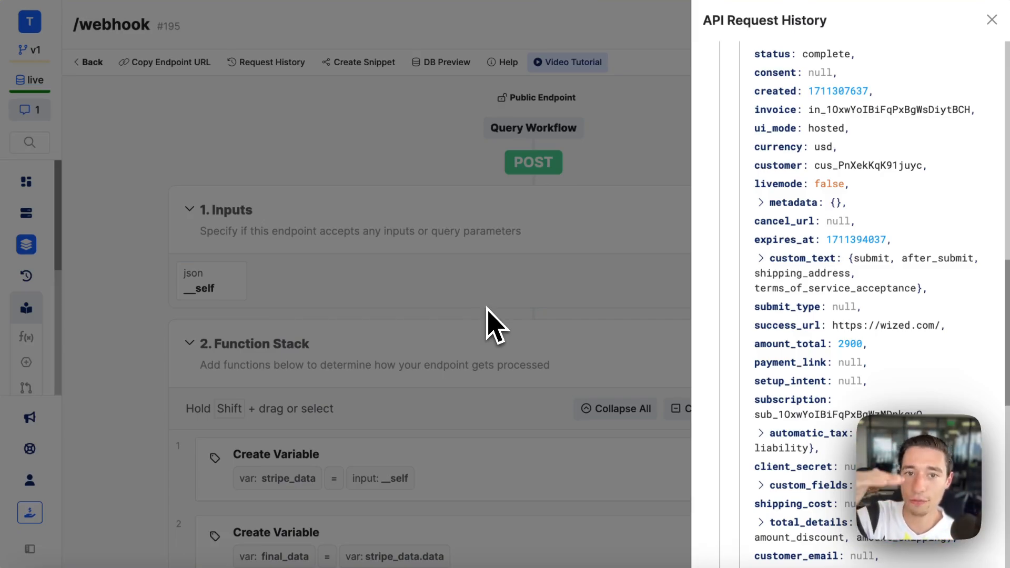
scroll(839, 300, up, 5)
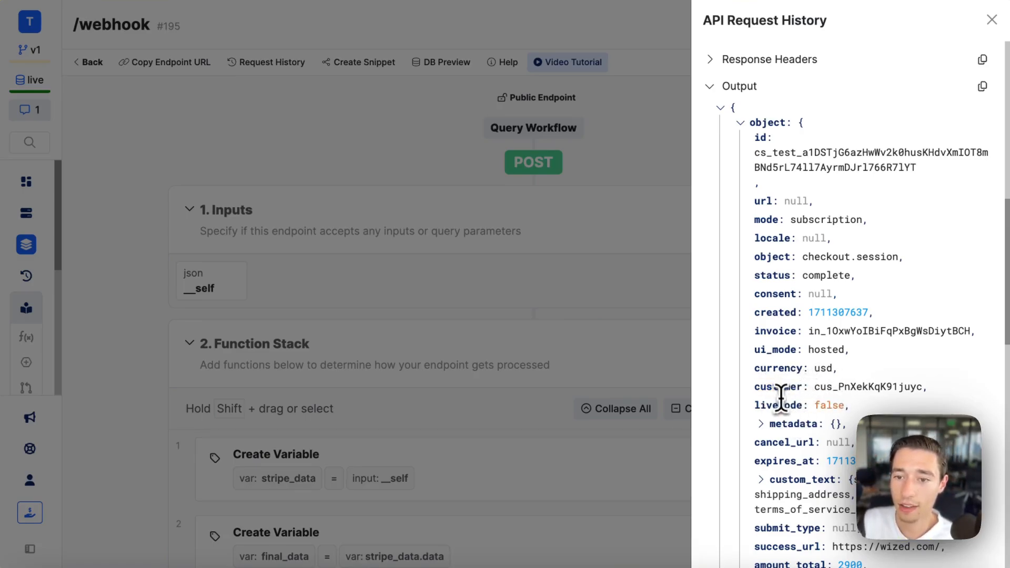
Step: Examine the customer value in the returned session object, and close the request history to look over the endpoint's function stack
drag(815, 389, 924, 388)
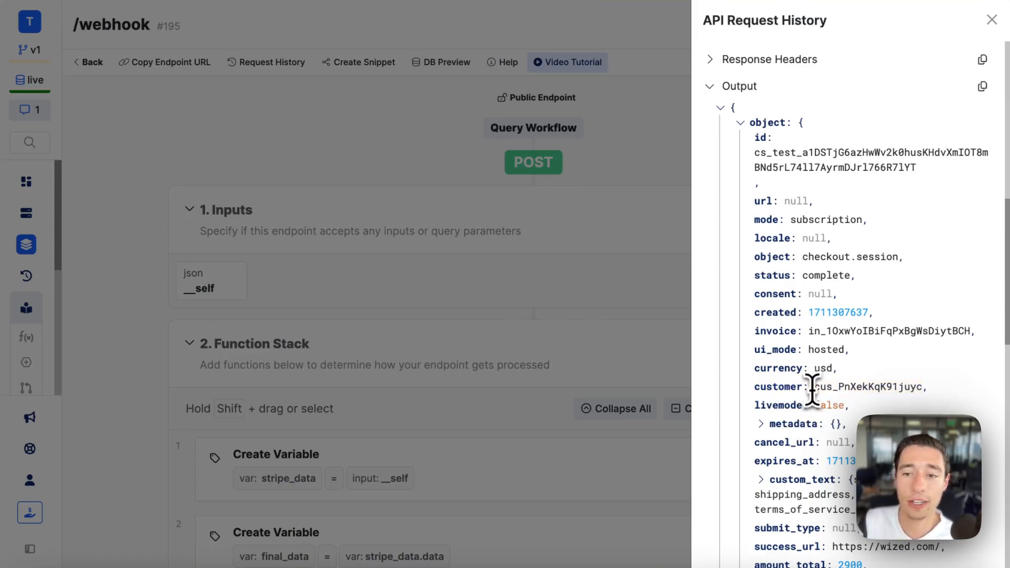
drag(812, 388, 922, 388)
click(990, 20)
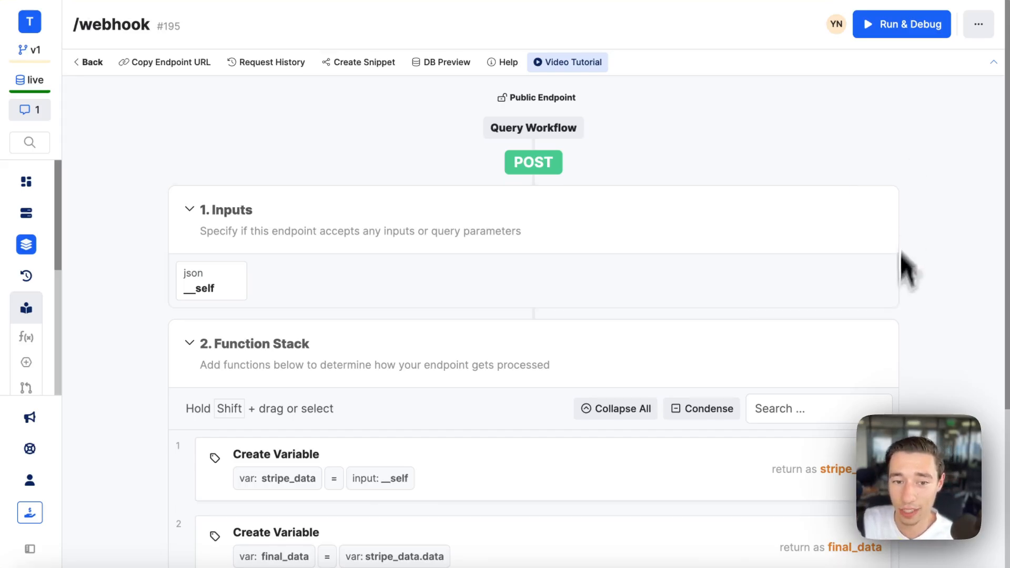
scroll(868, 372, down, 4)
scroll(774, 345, up, 4)
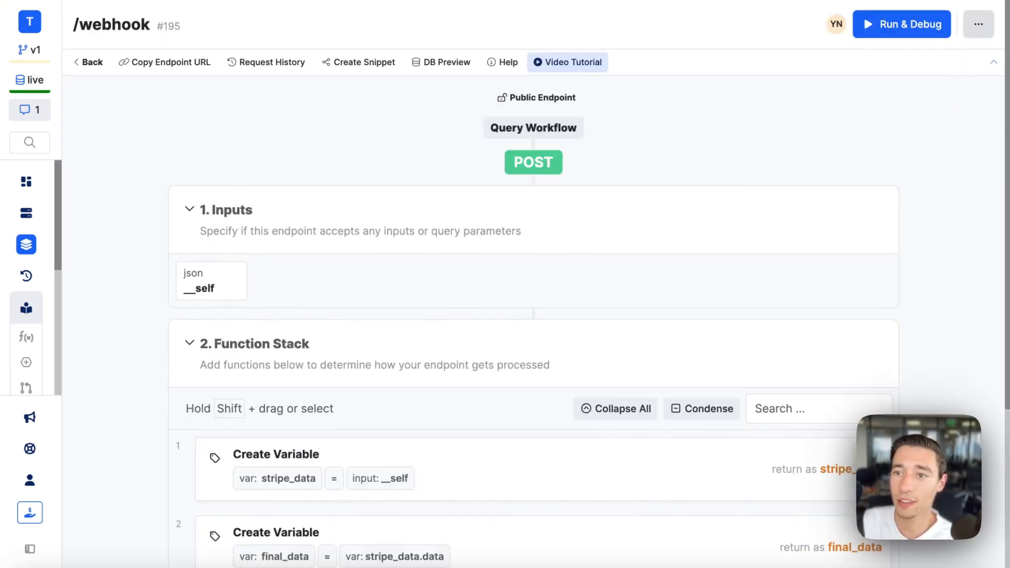
Step: Inspect the Input payload of the latest POST request in the webhook's request history, and close the history
click(979, 25)
click(837, 148)
scroll(783, 266, down, 5)
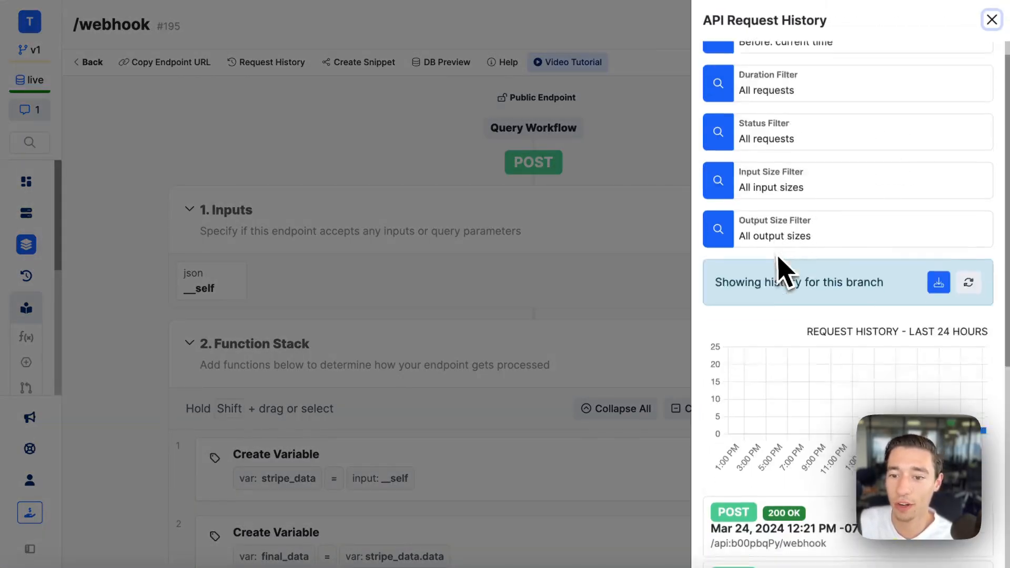
click(737, 329)
click(747, 329)
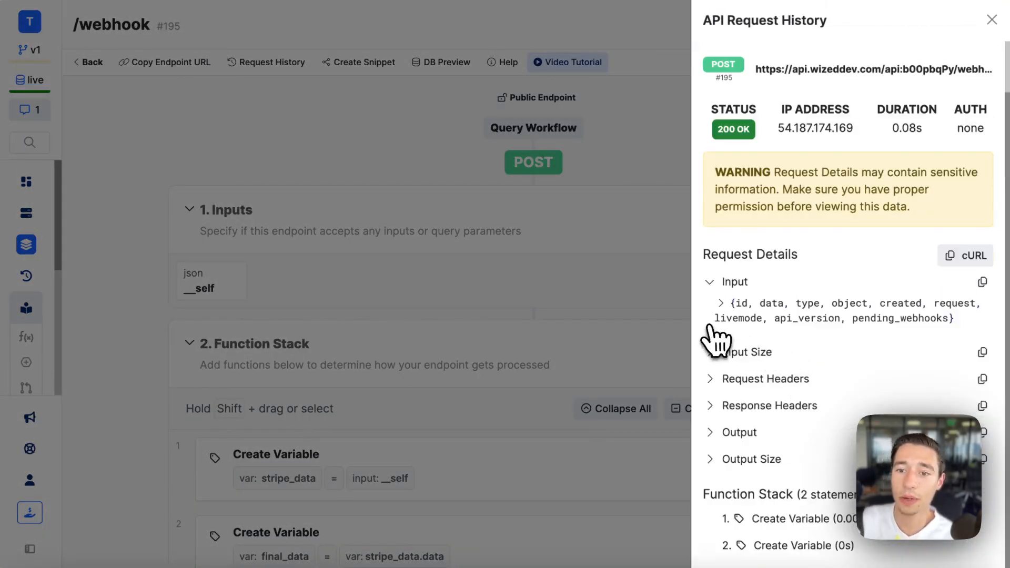
click(726, 303)
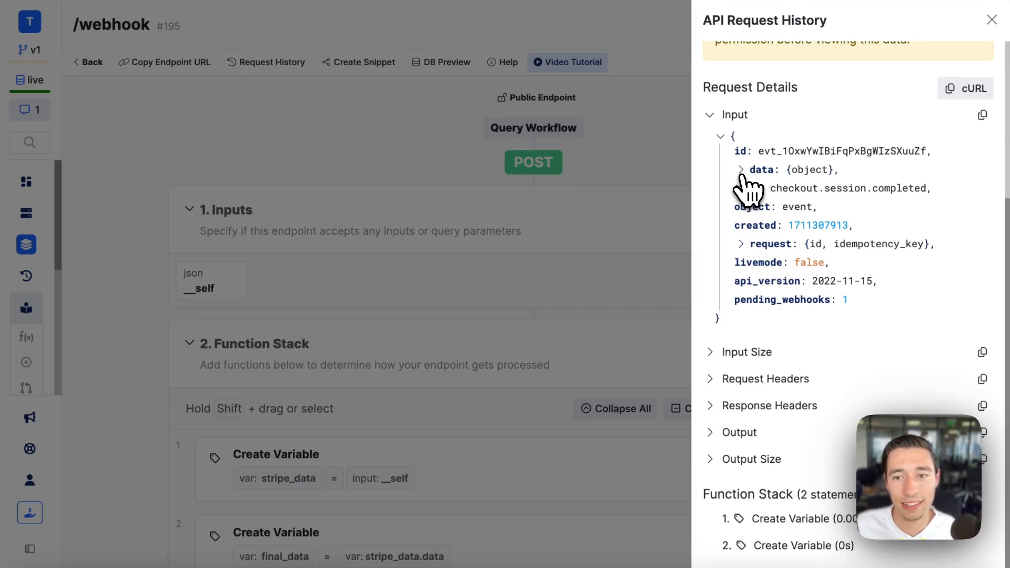
click(992, 20)
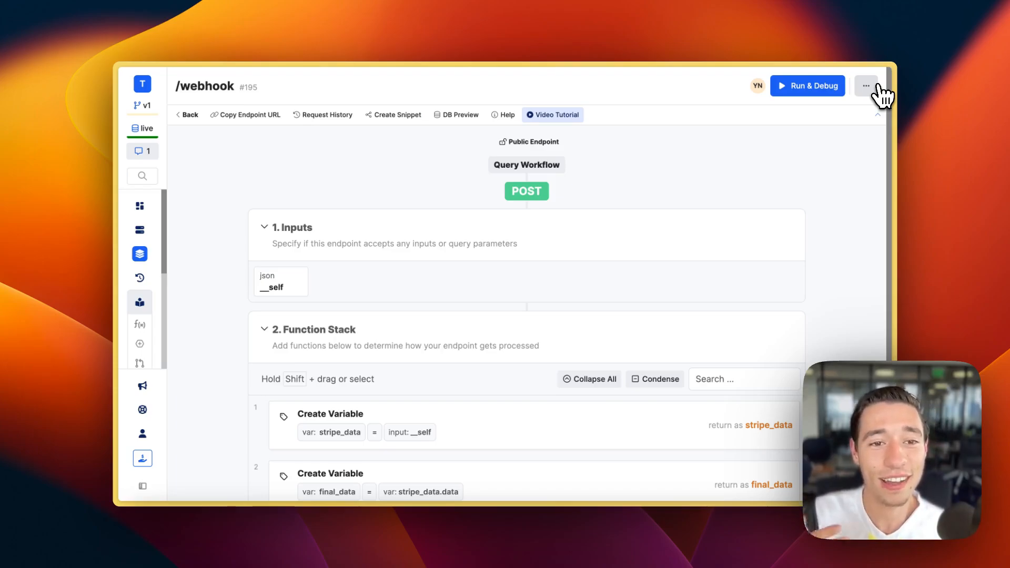
Step: Switch to the Wized checkout project, and revisit the webhook's checkout.session.completed delivery in Stripe before returning to Wized
mouse_move(117, 192)
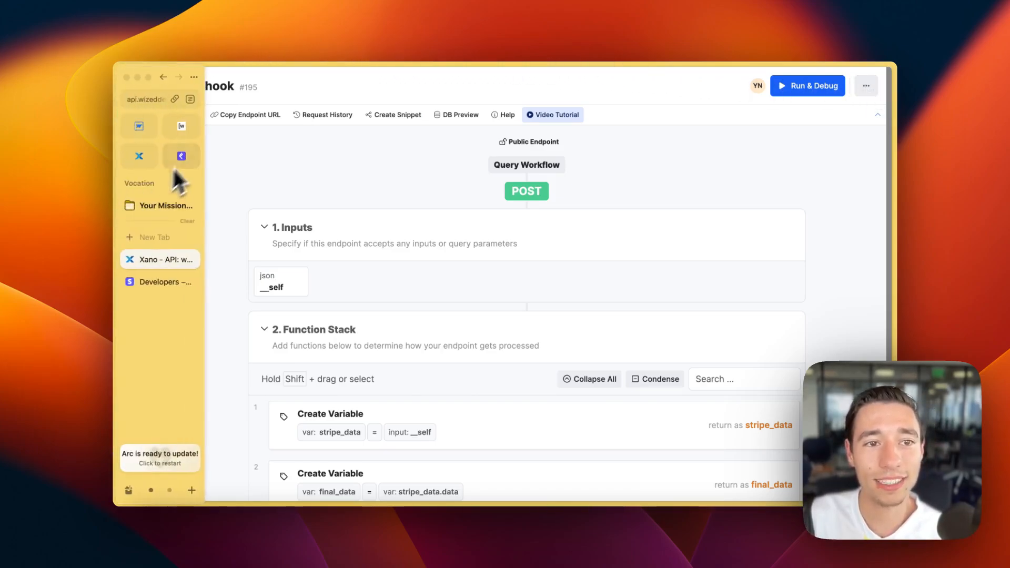
click(181, 126)
click(799, 231)
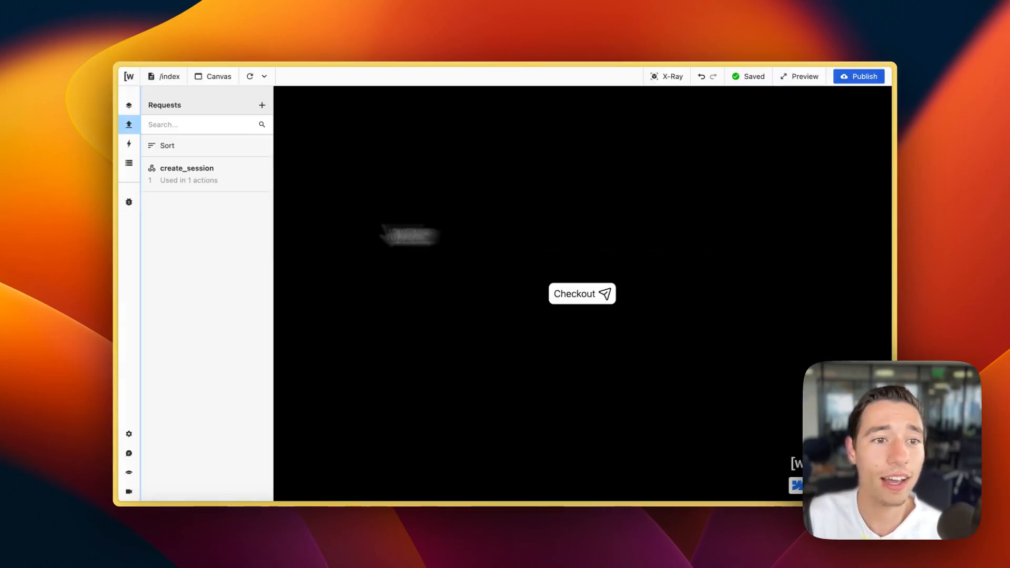
mouse_move(149, 236)
click(153, 277)
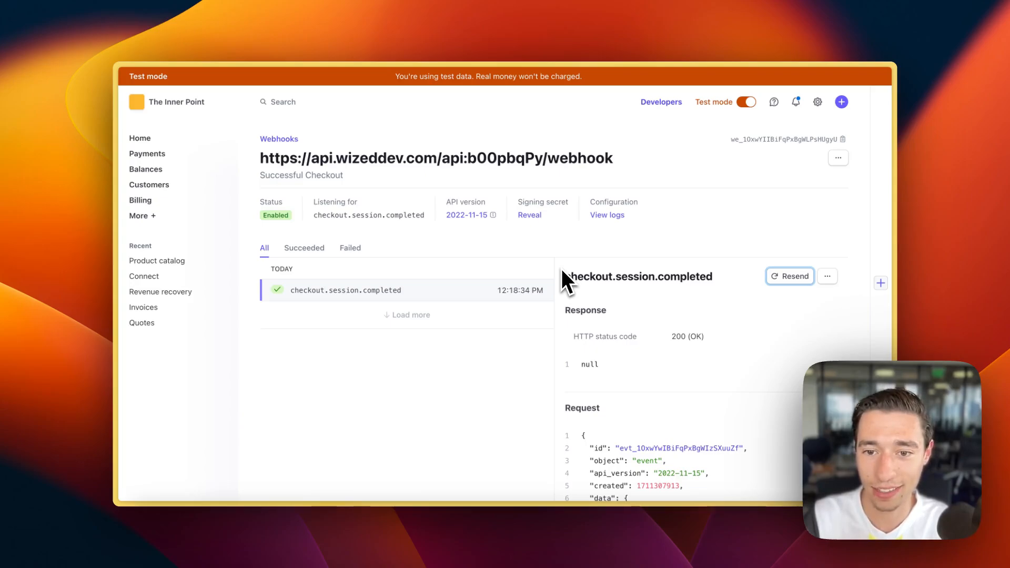
mouse_move(134, 283)
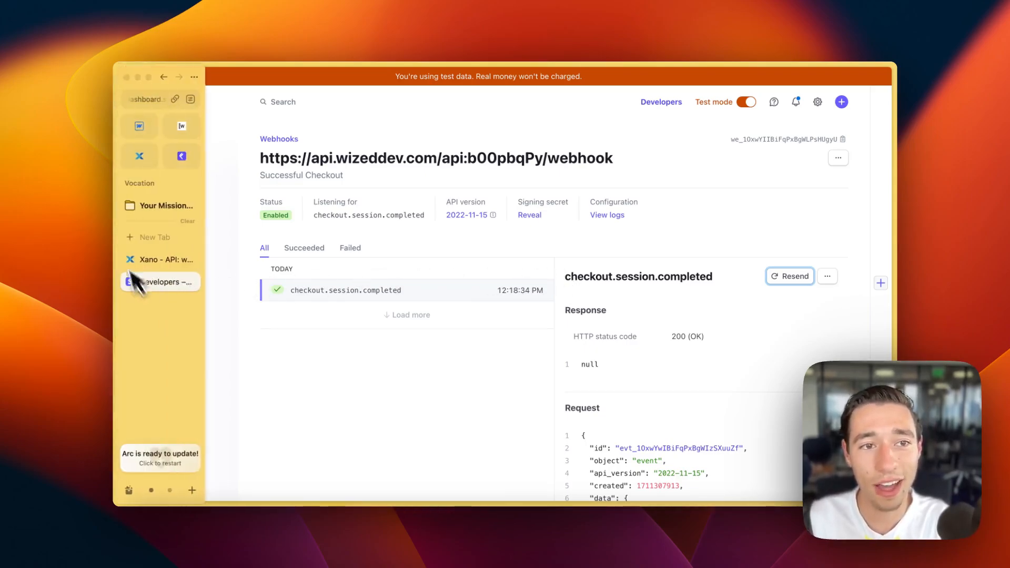
click(195, 131)
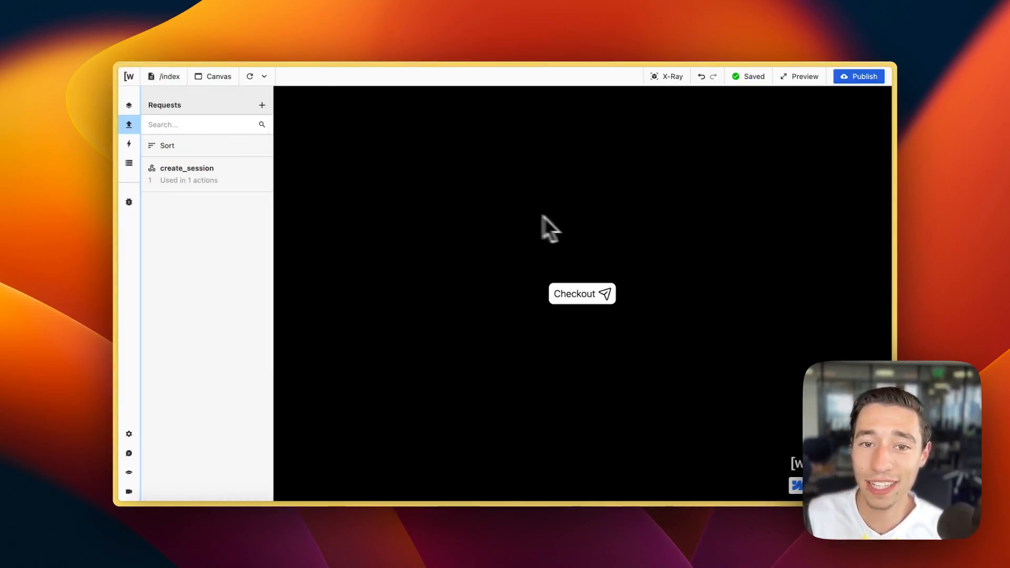